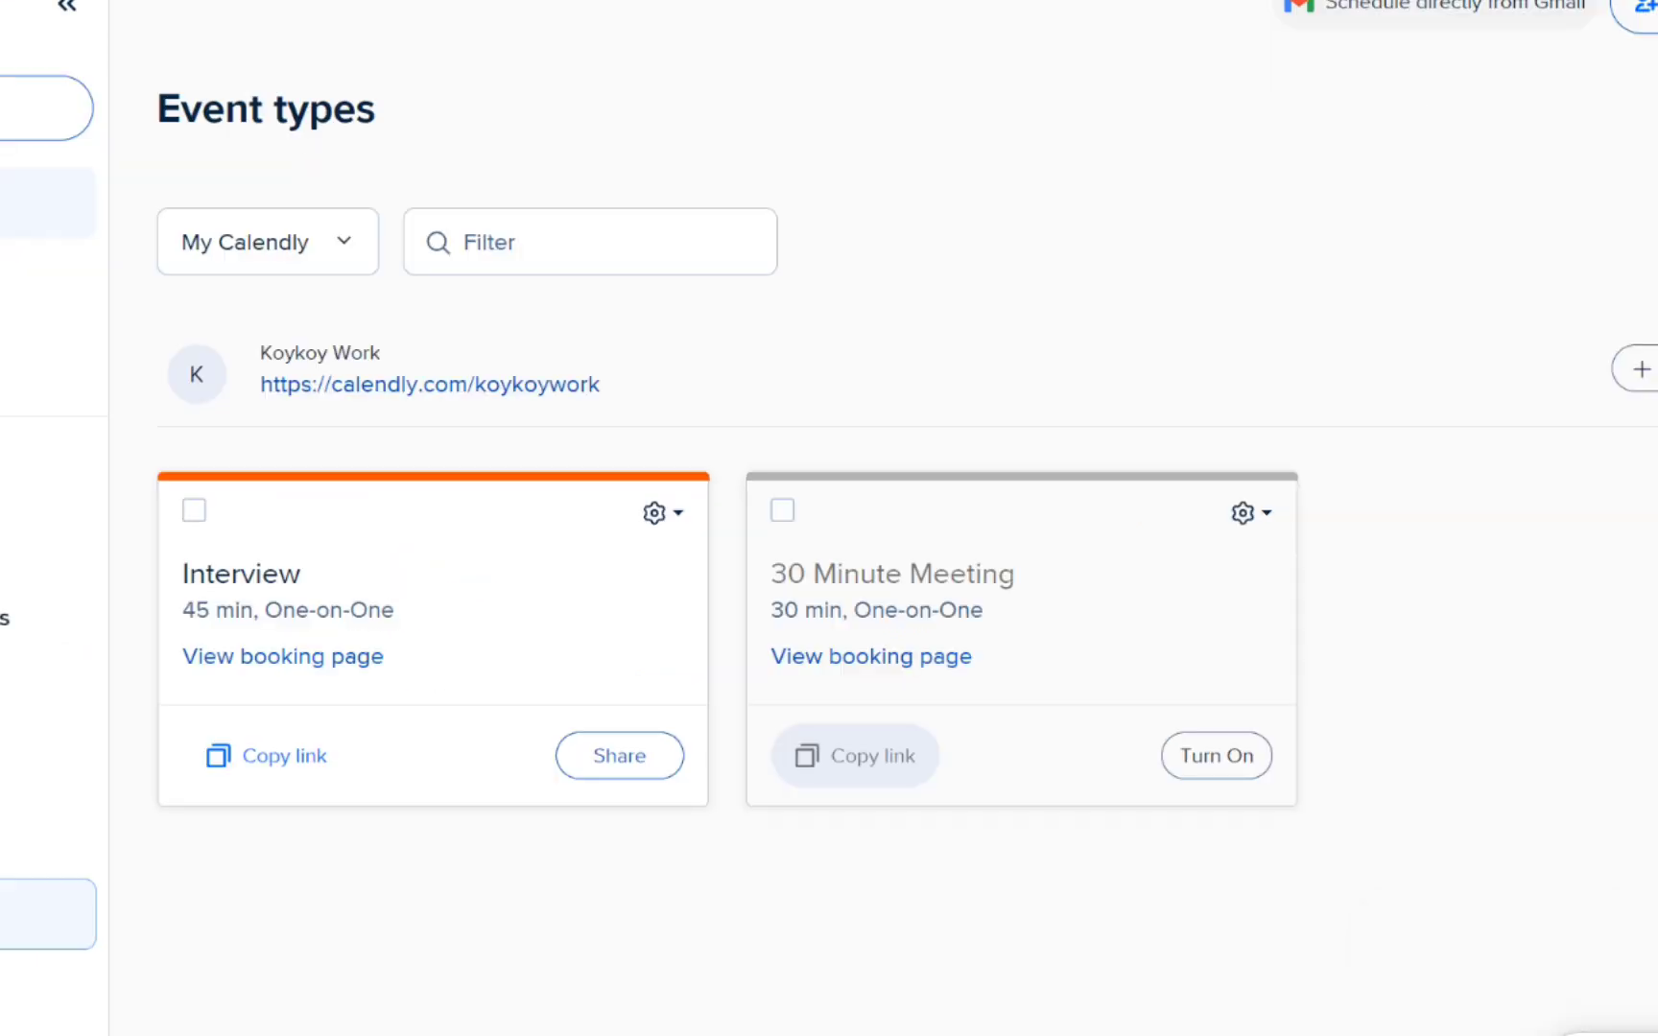
Step: Go to calendly.com and open the account's profile settings
text(calendly.com)
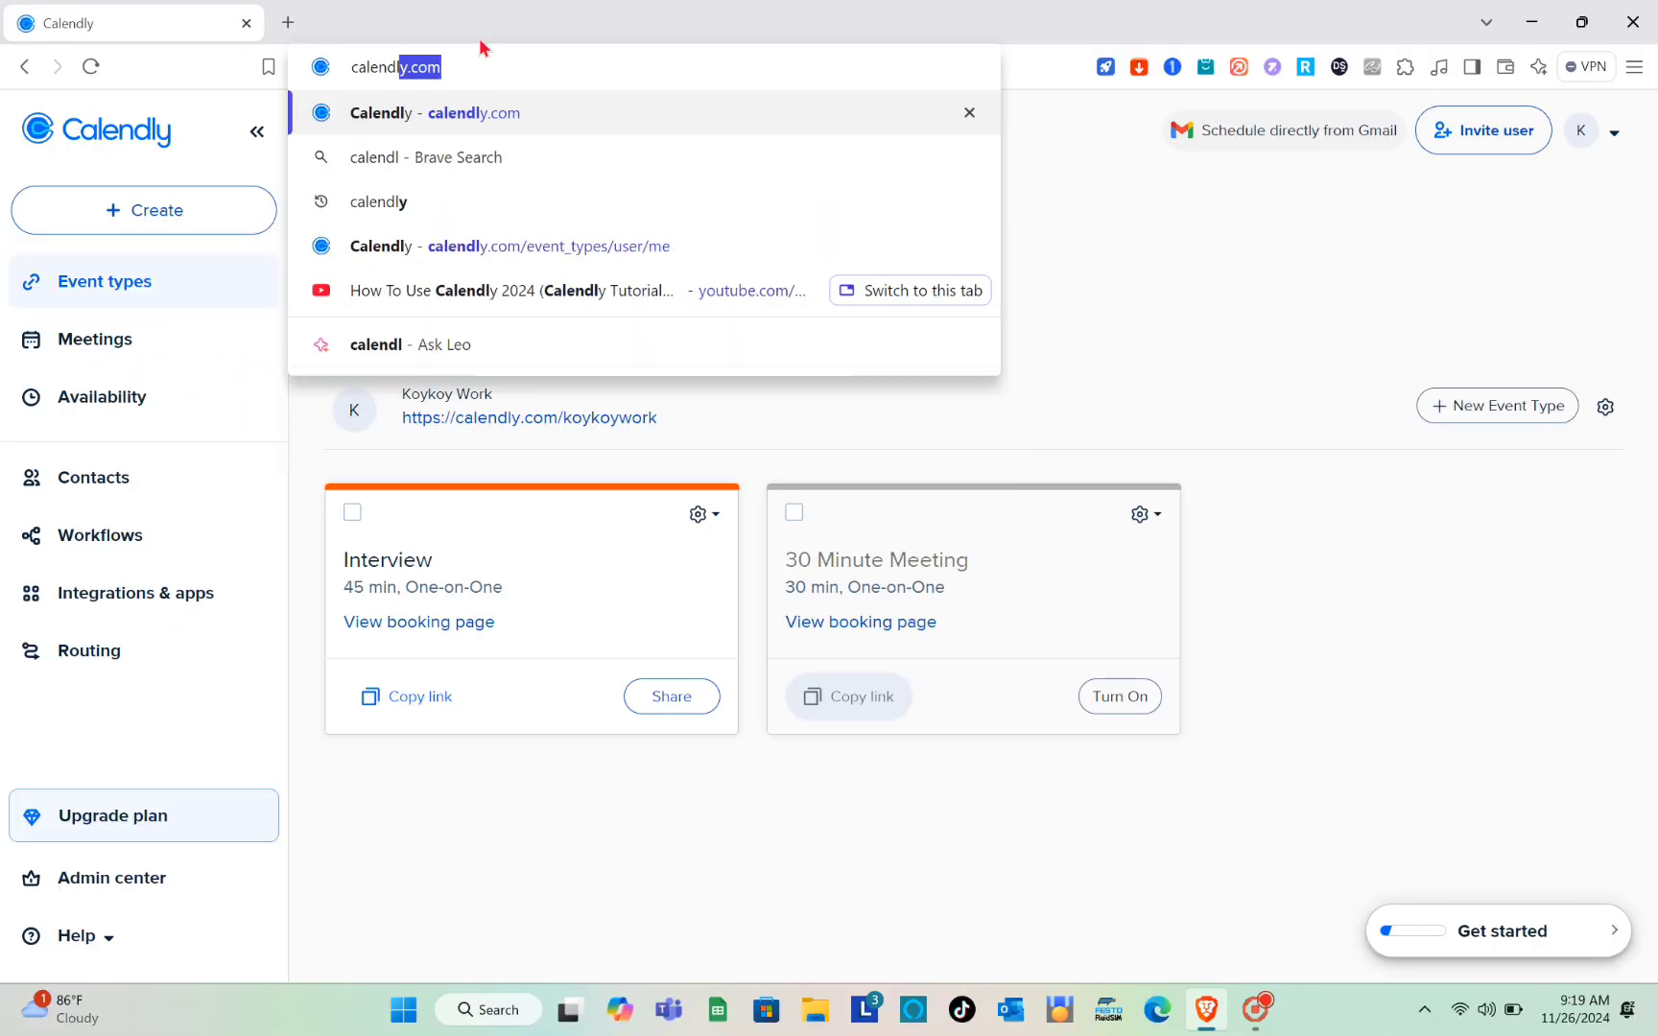
key(Return)
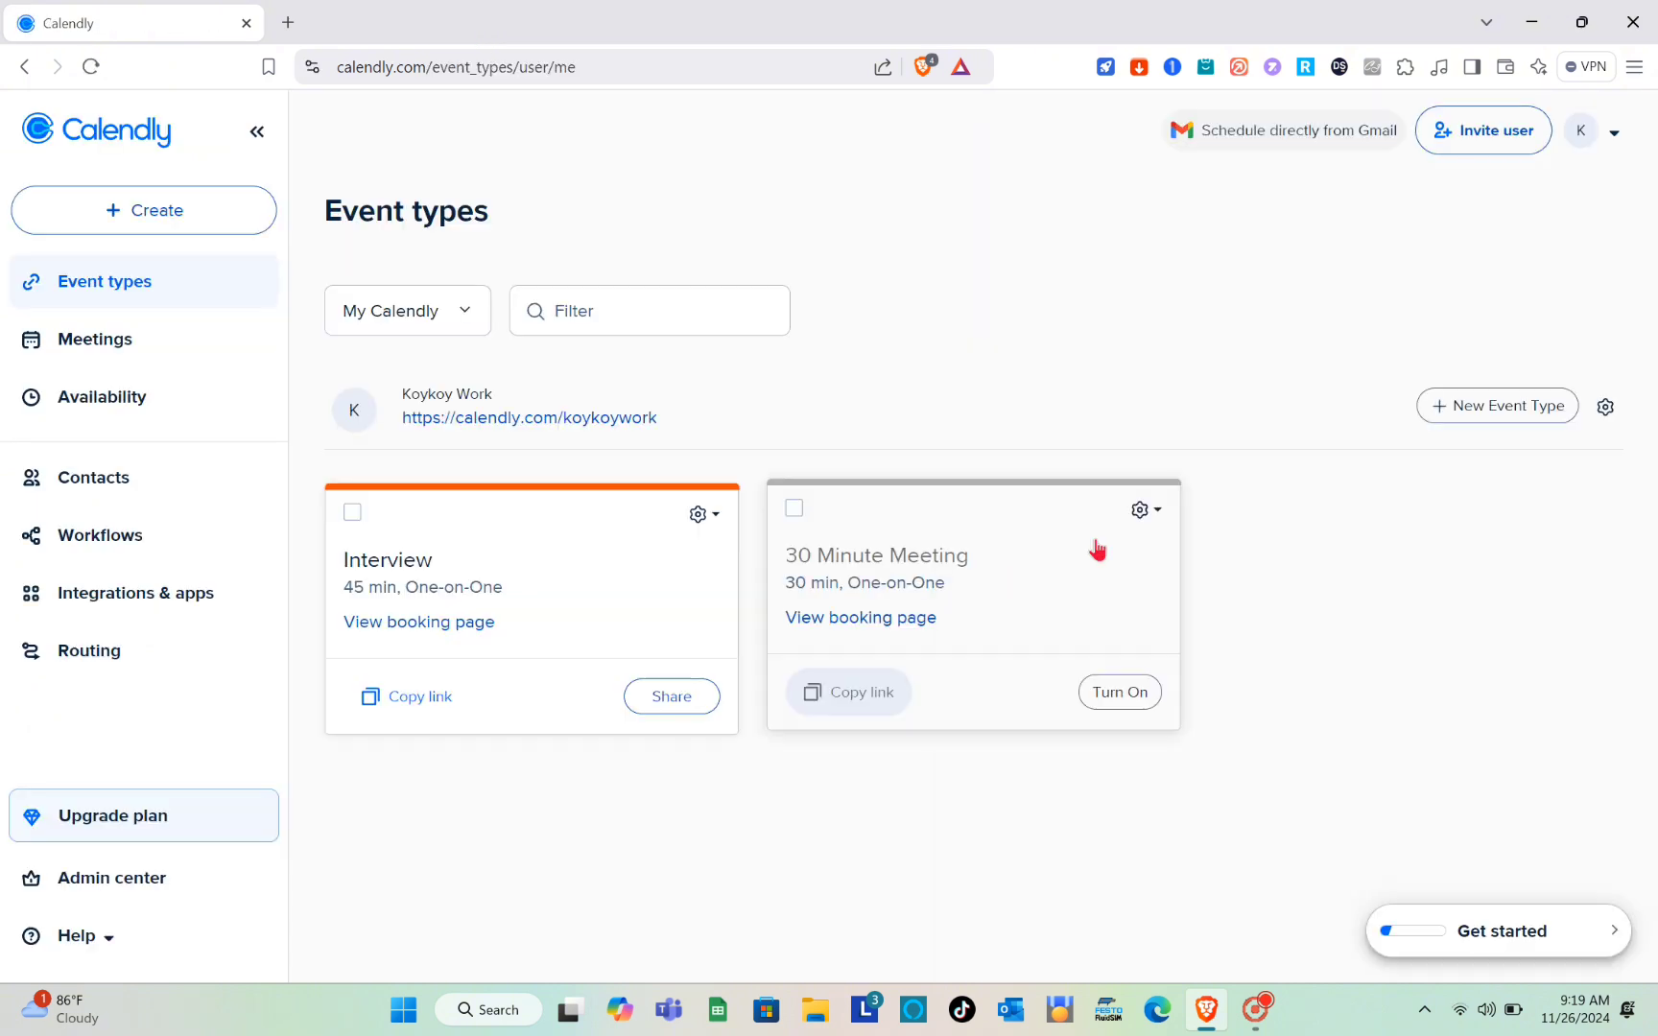
click(1615, 137)
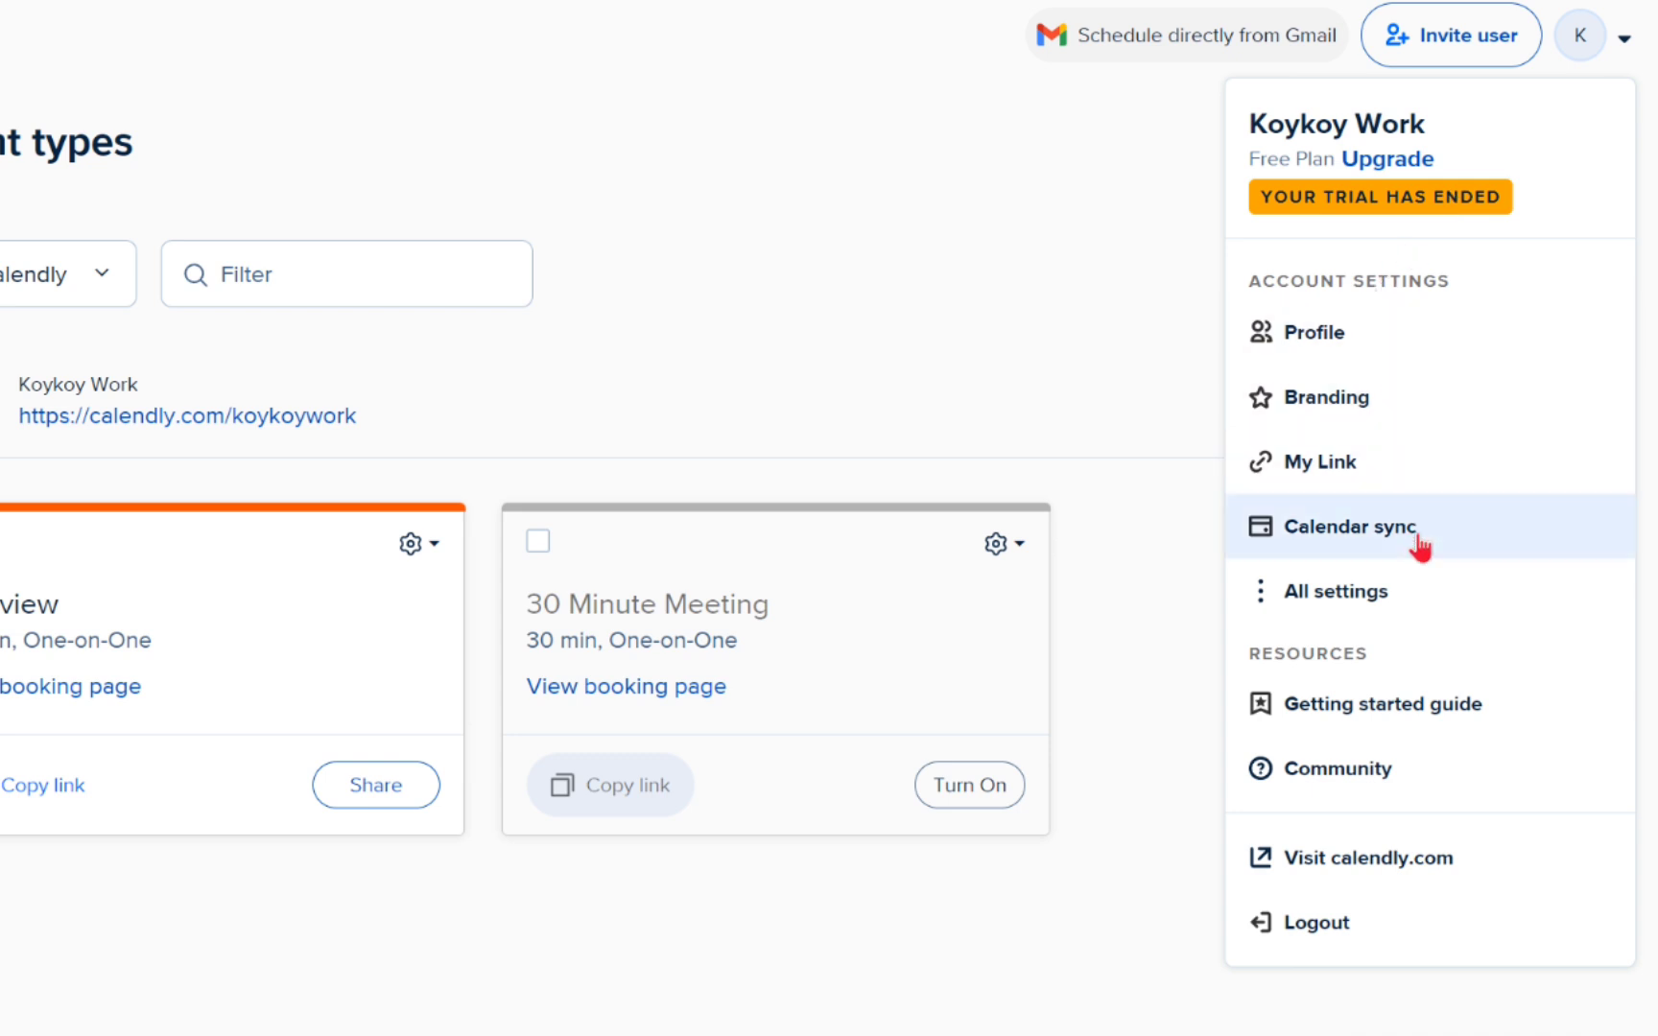
click(975, 273)
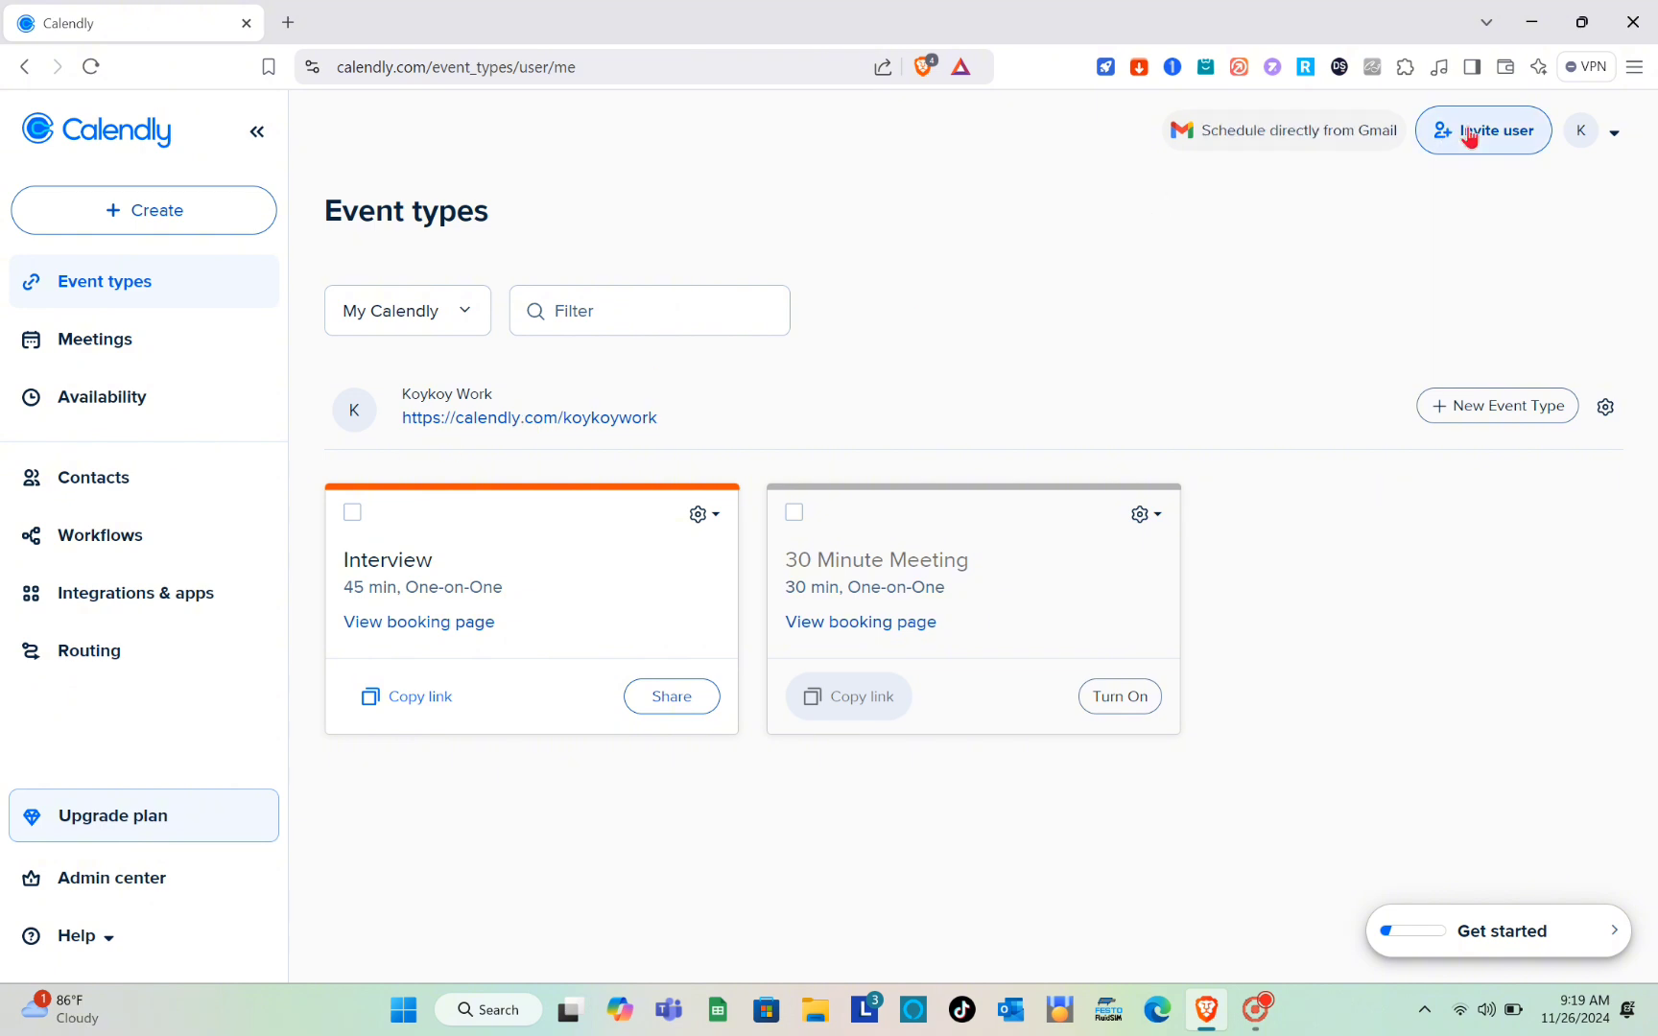
click(1579, 134)
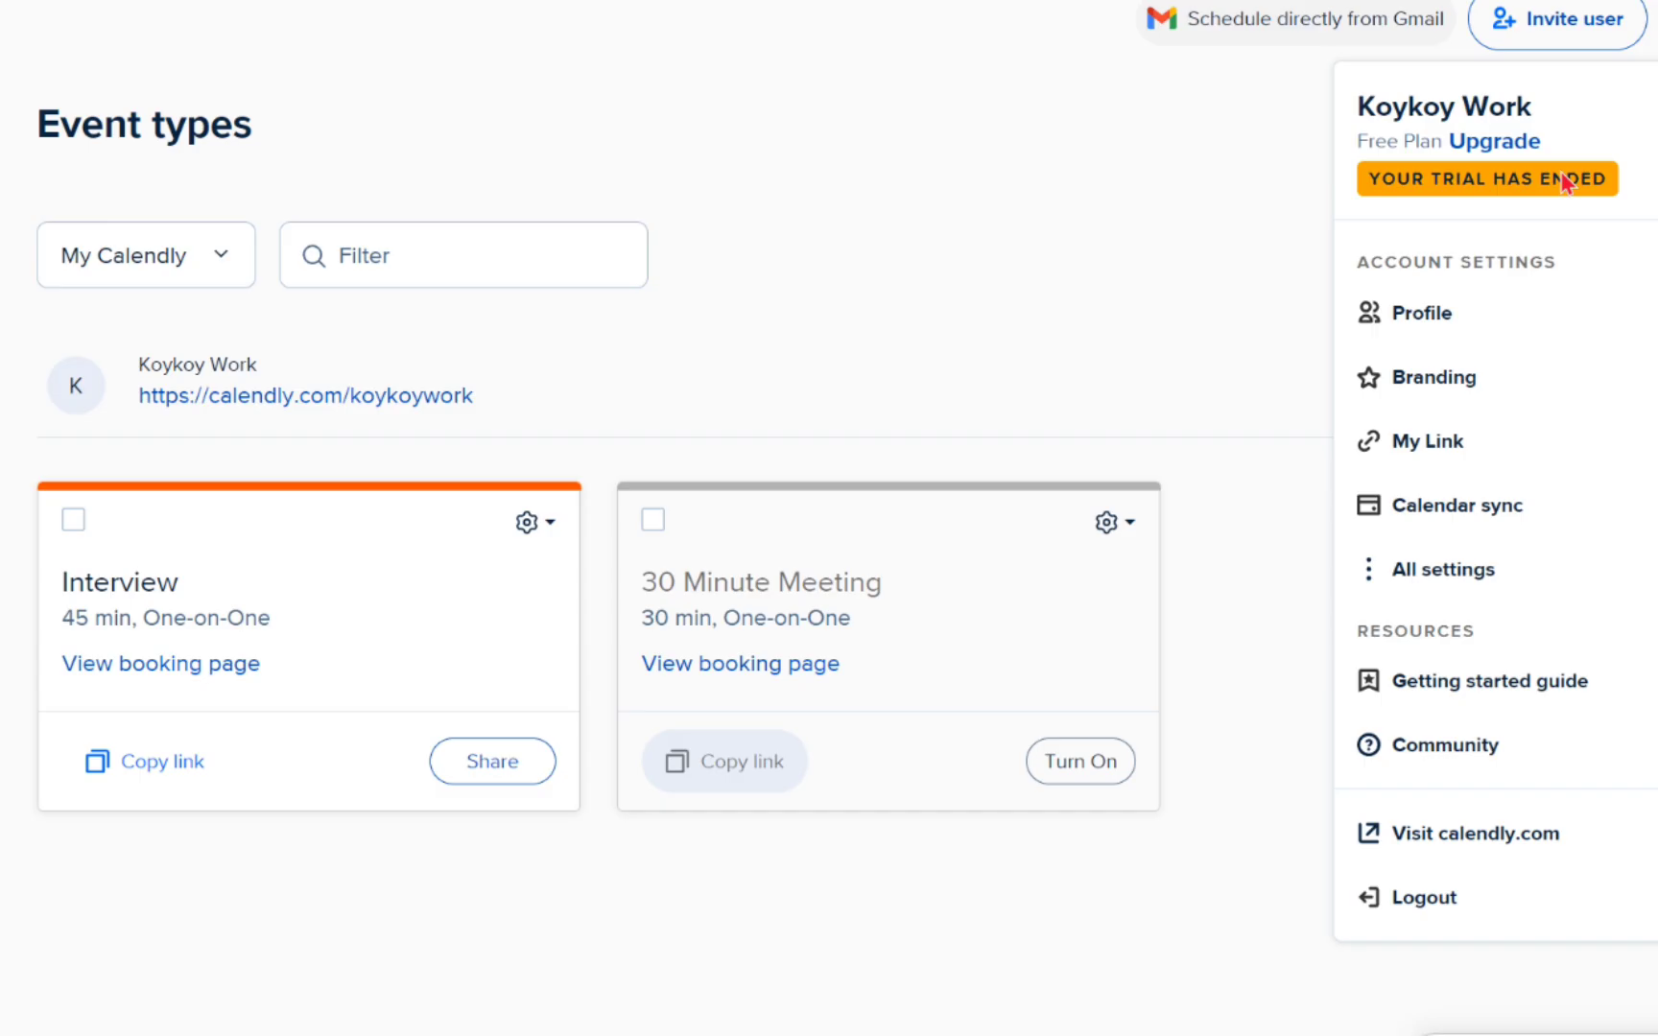
click(1476, 333)
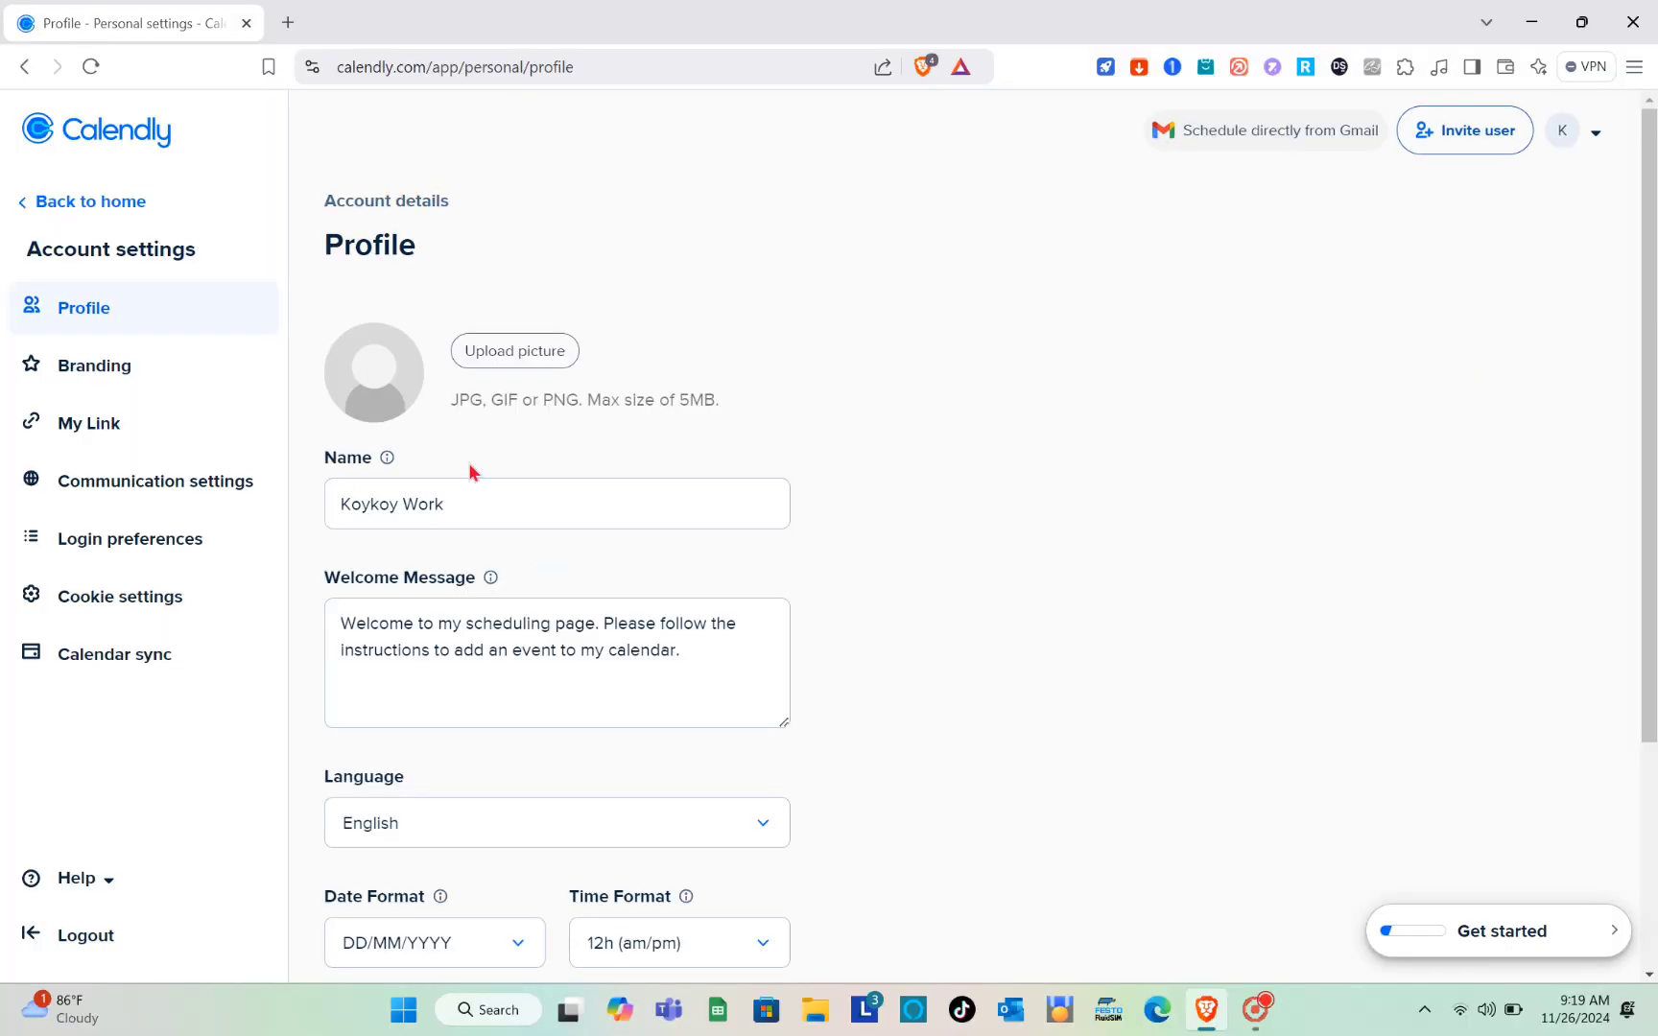
Step: Examine the profile settings, including the welcome message and the available language and date format options
scroll(472, 472, down, 1)
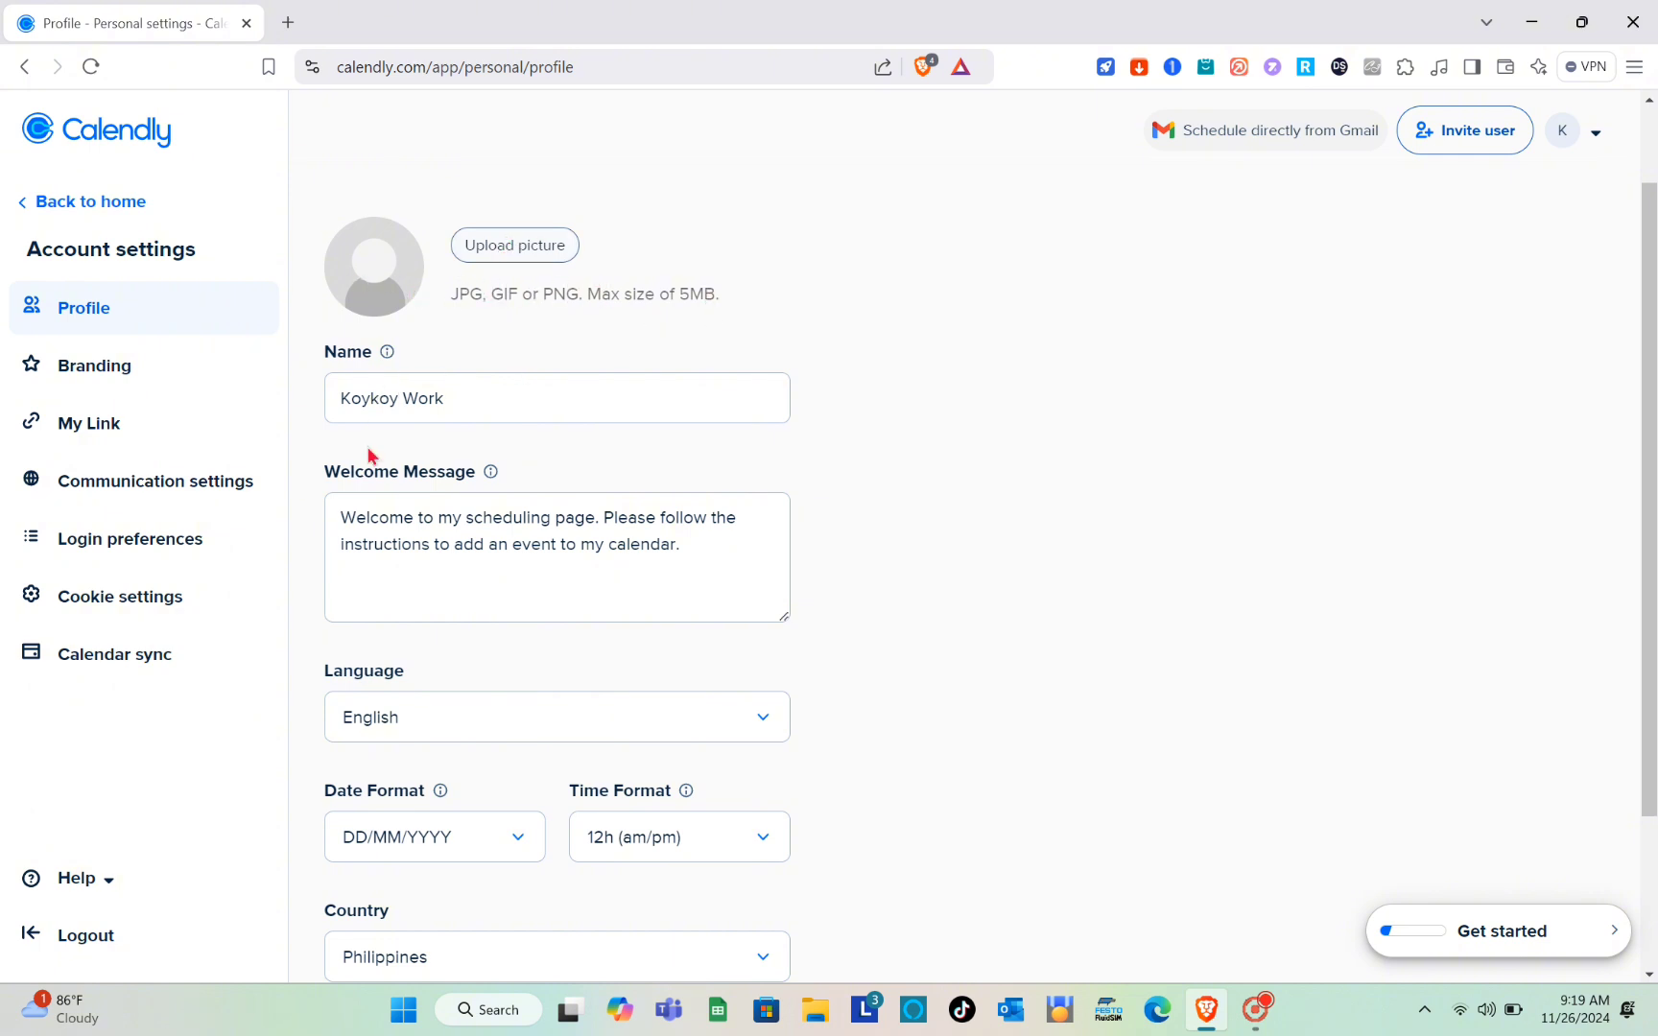
scroll(369, 455, down, 2)
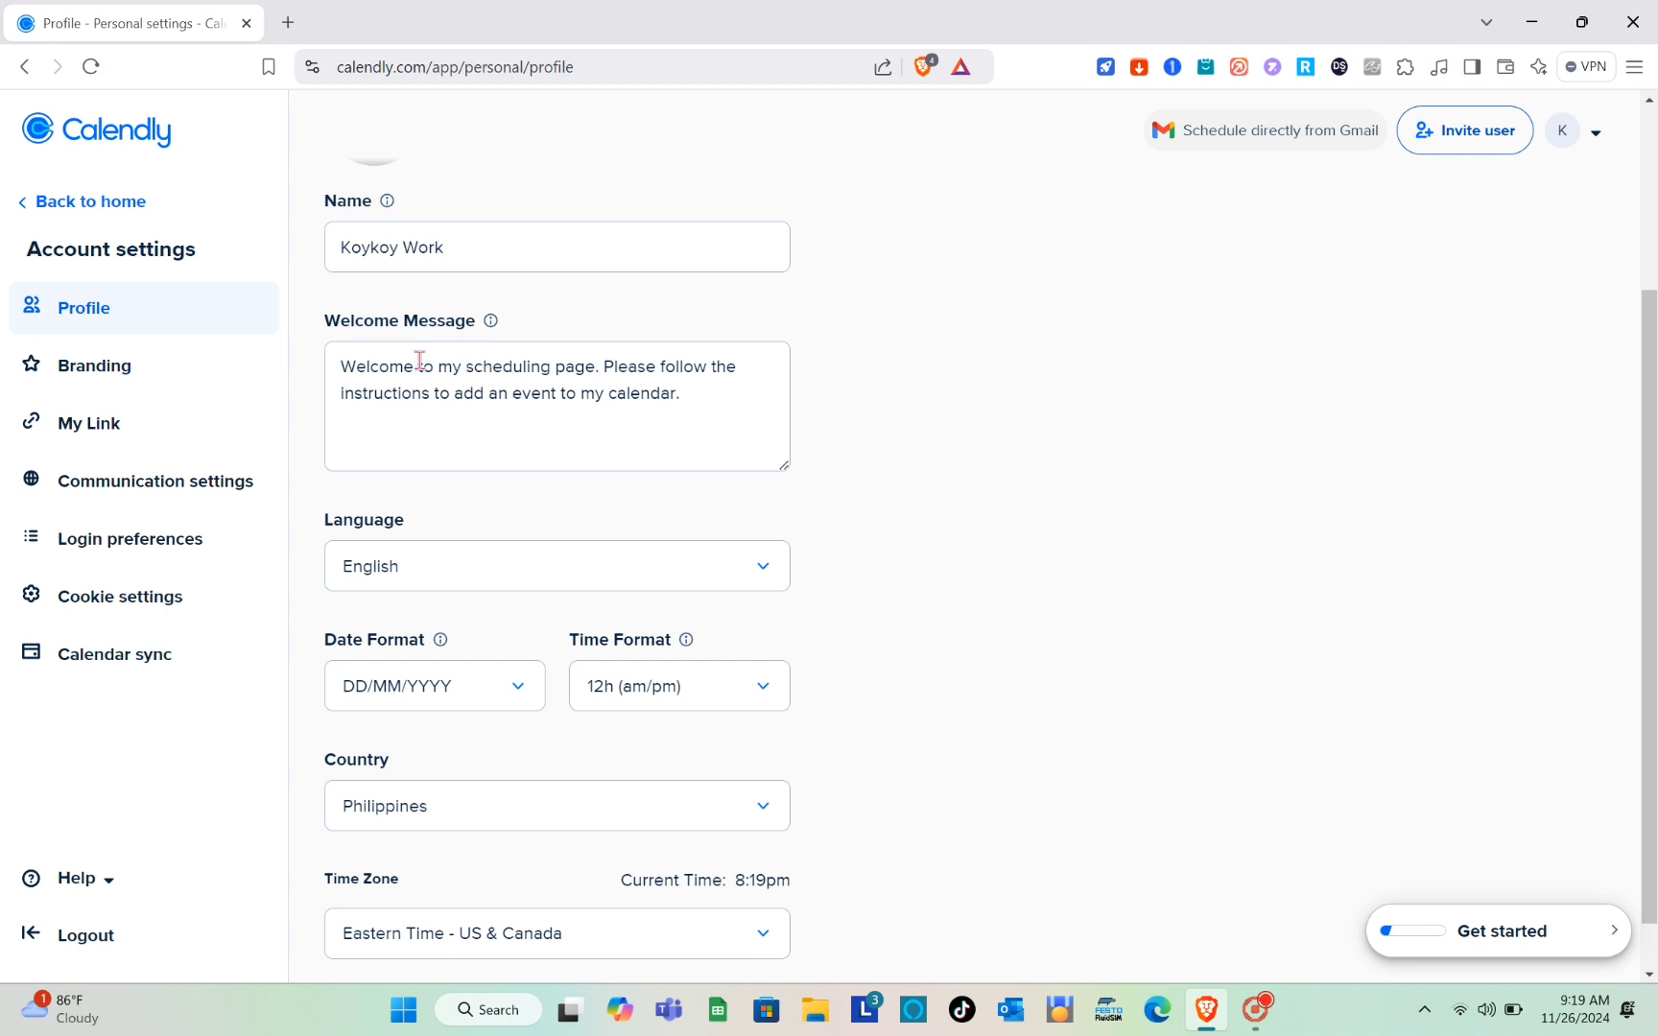
triple_click(477, 376)
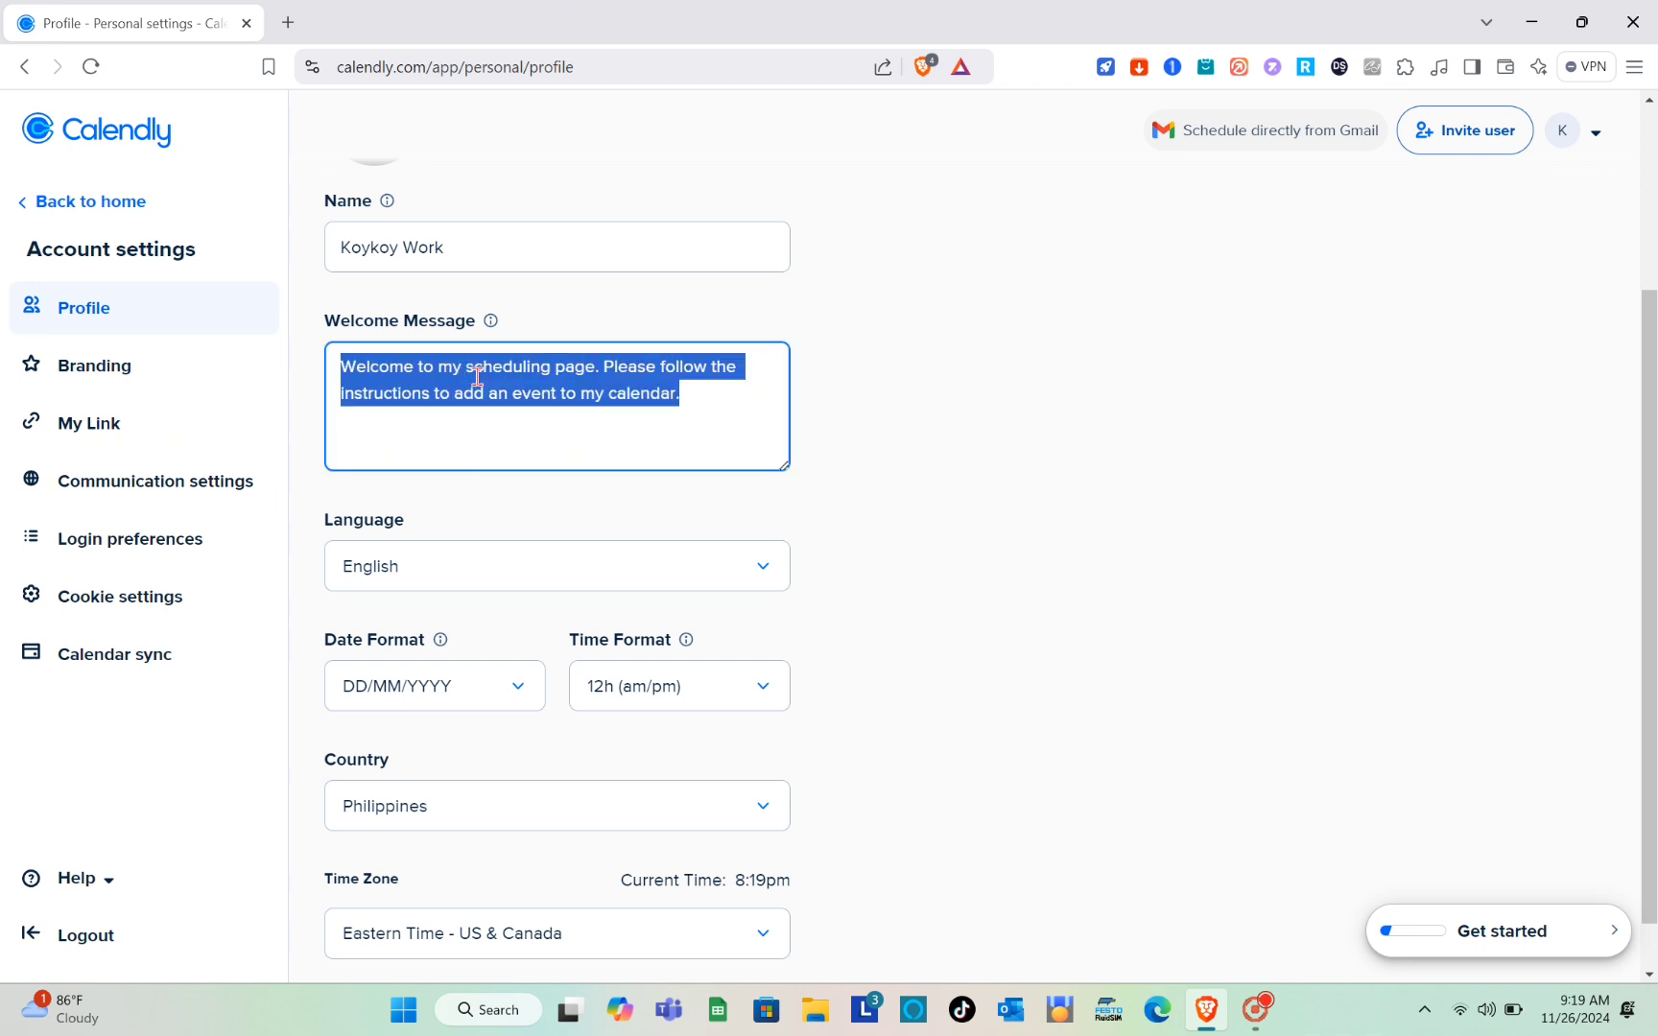
click(542, 582)
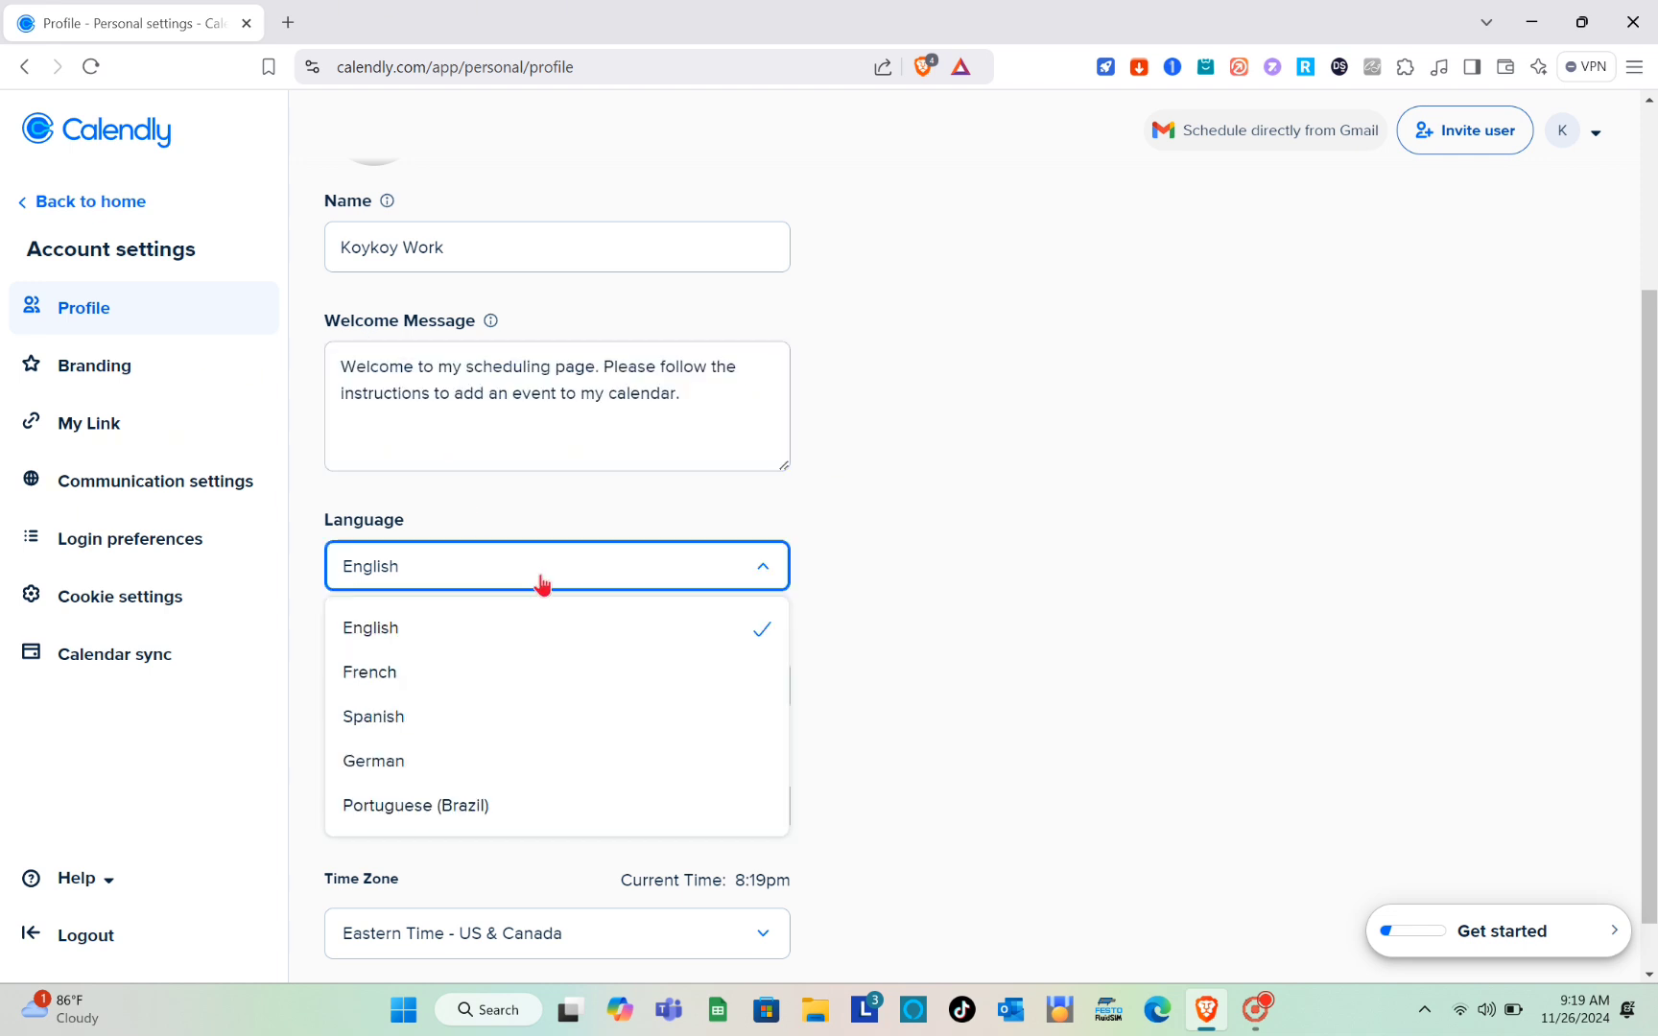
click(542, 583)
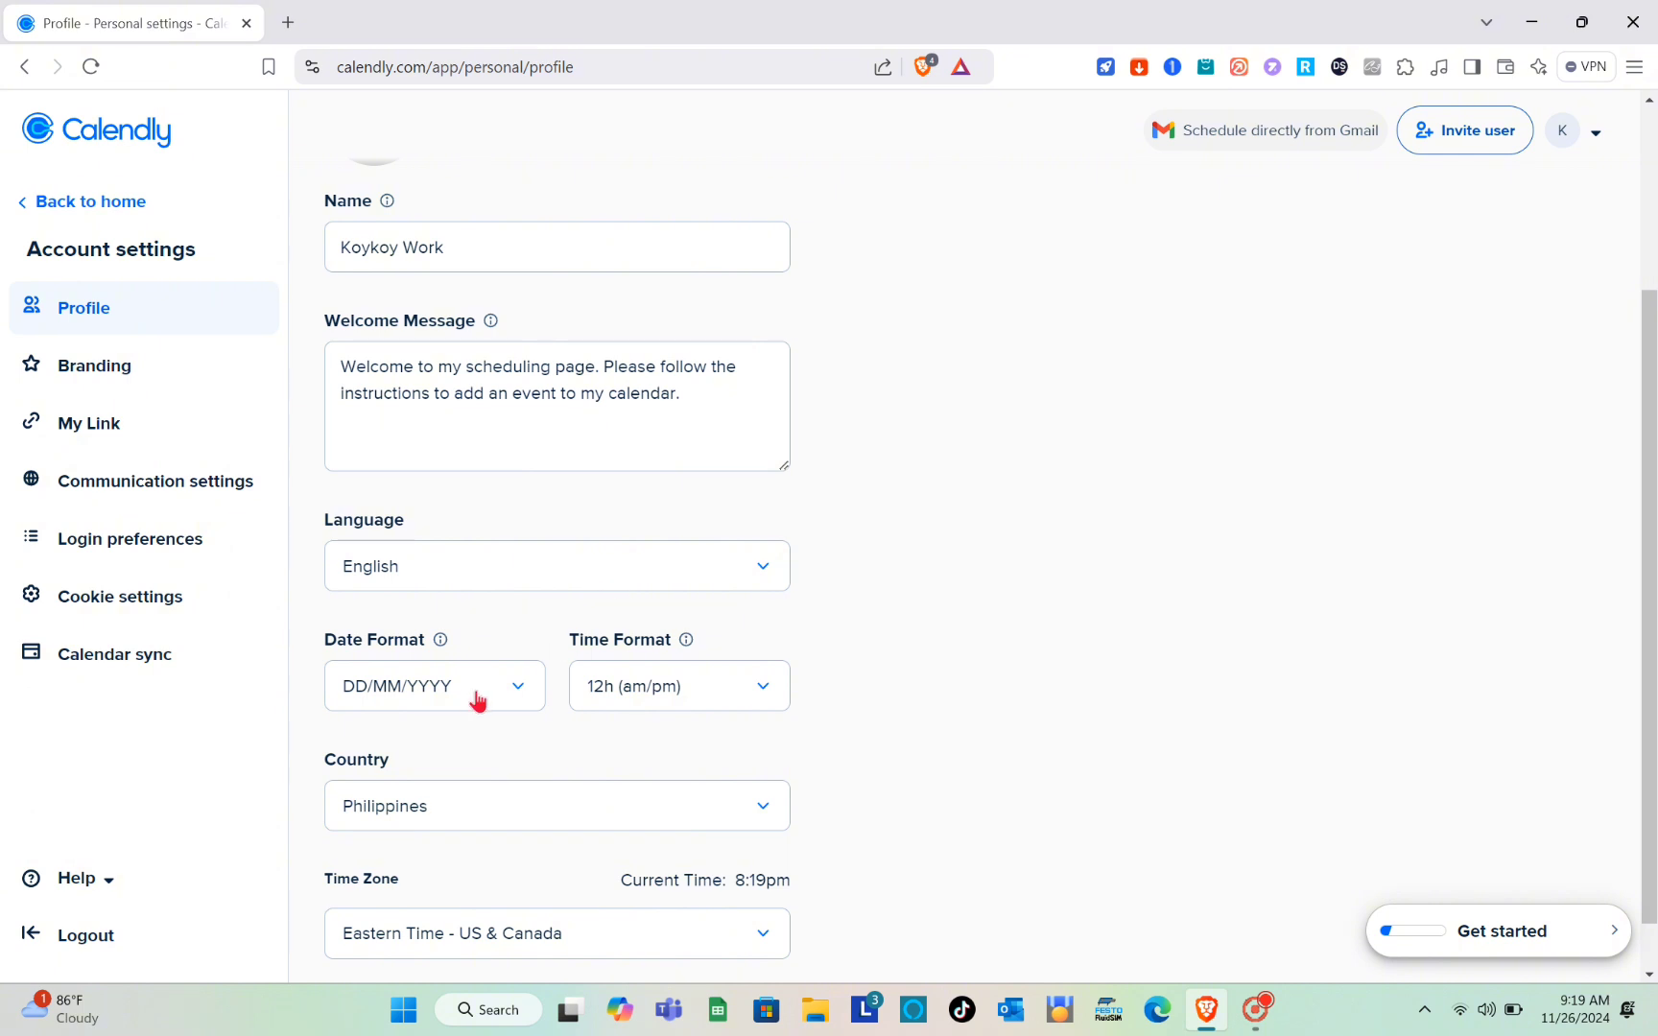
scroll(475, 699, down, 1)
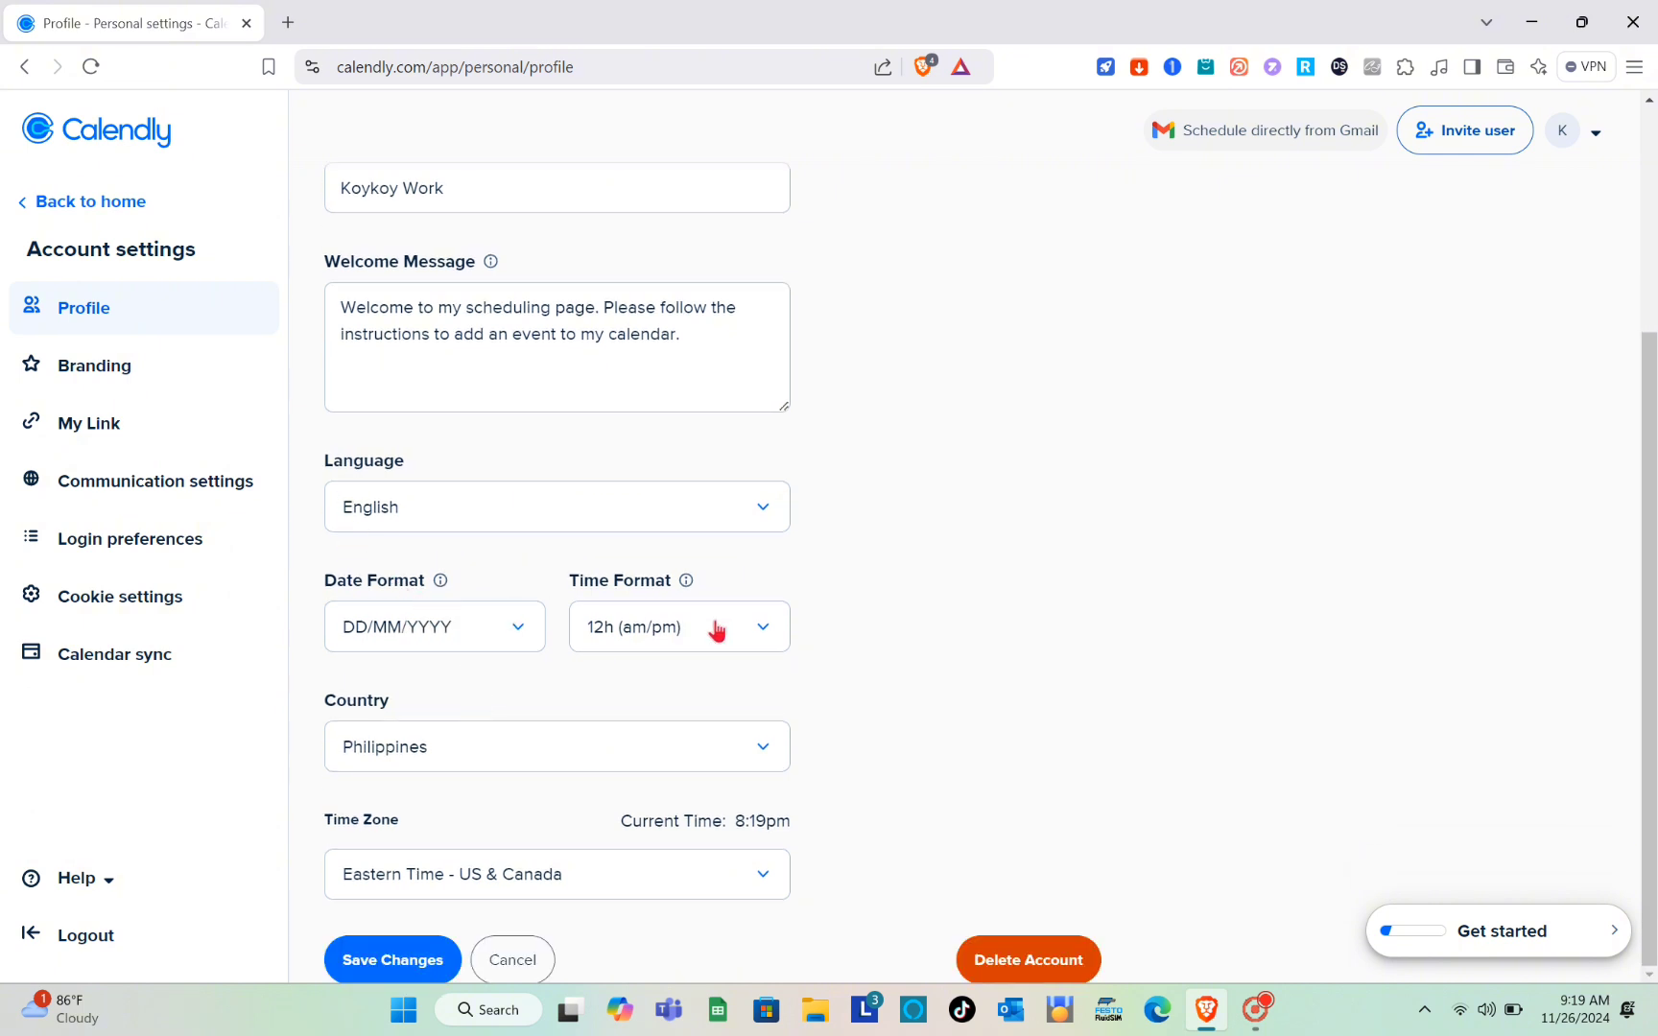
click(461, 629)
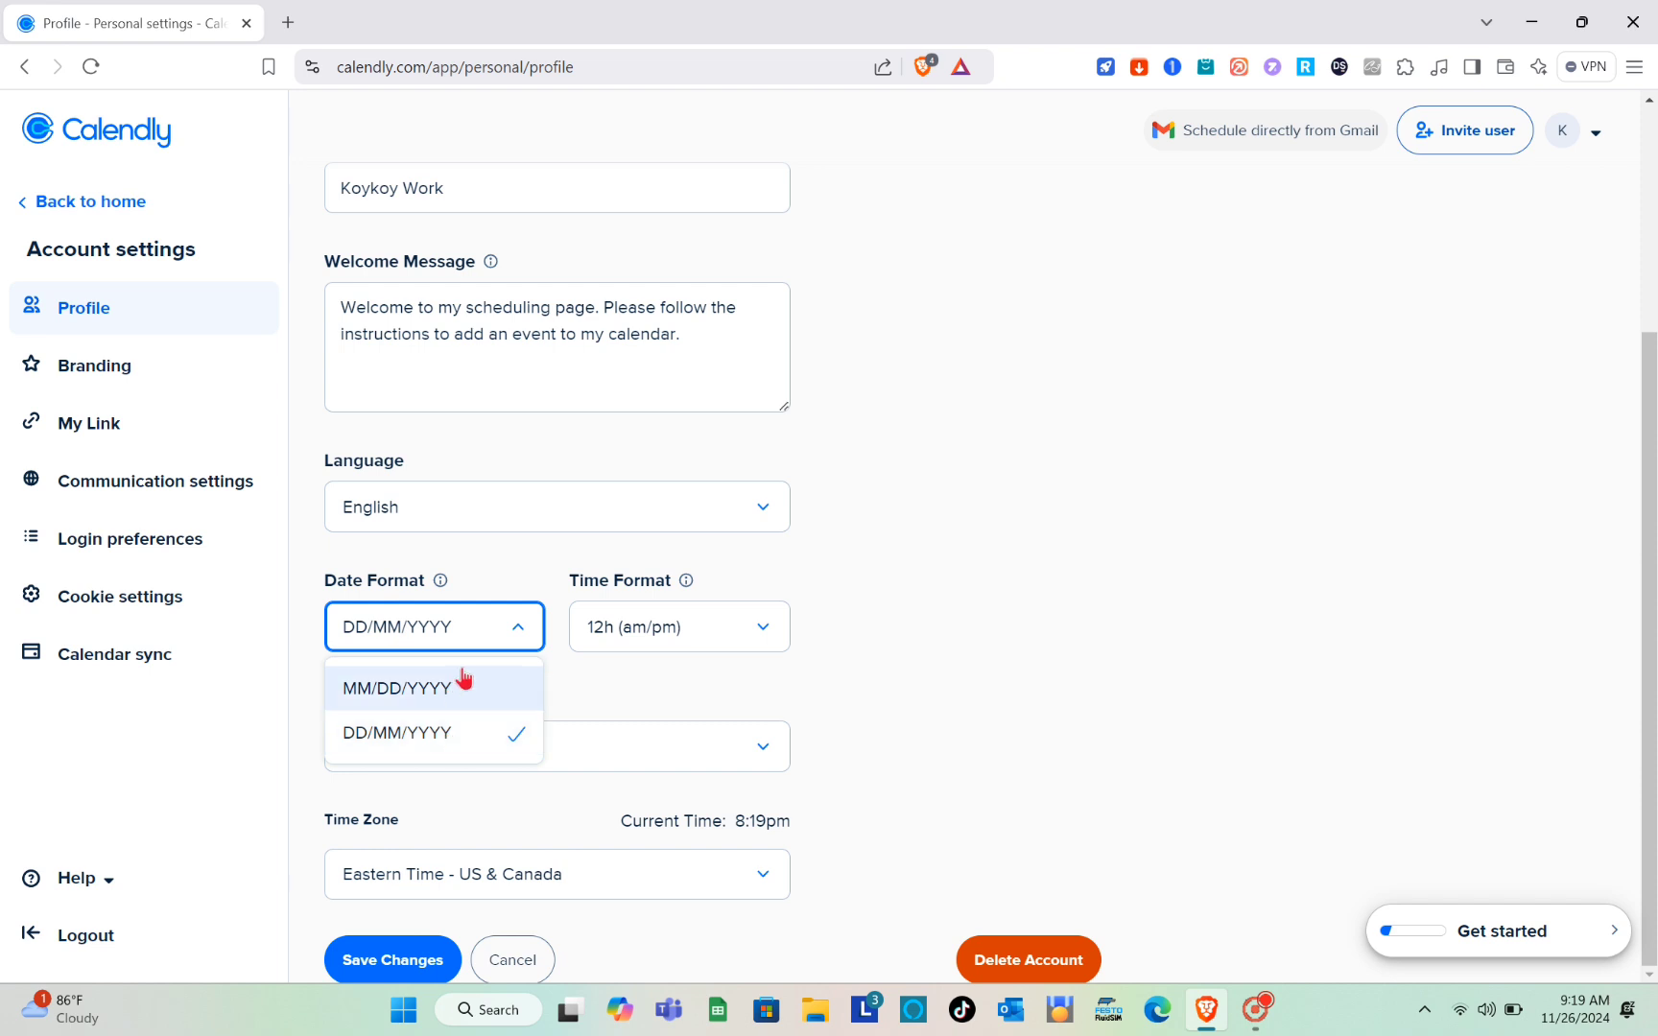
click(474, 625)
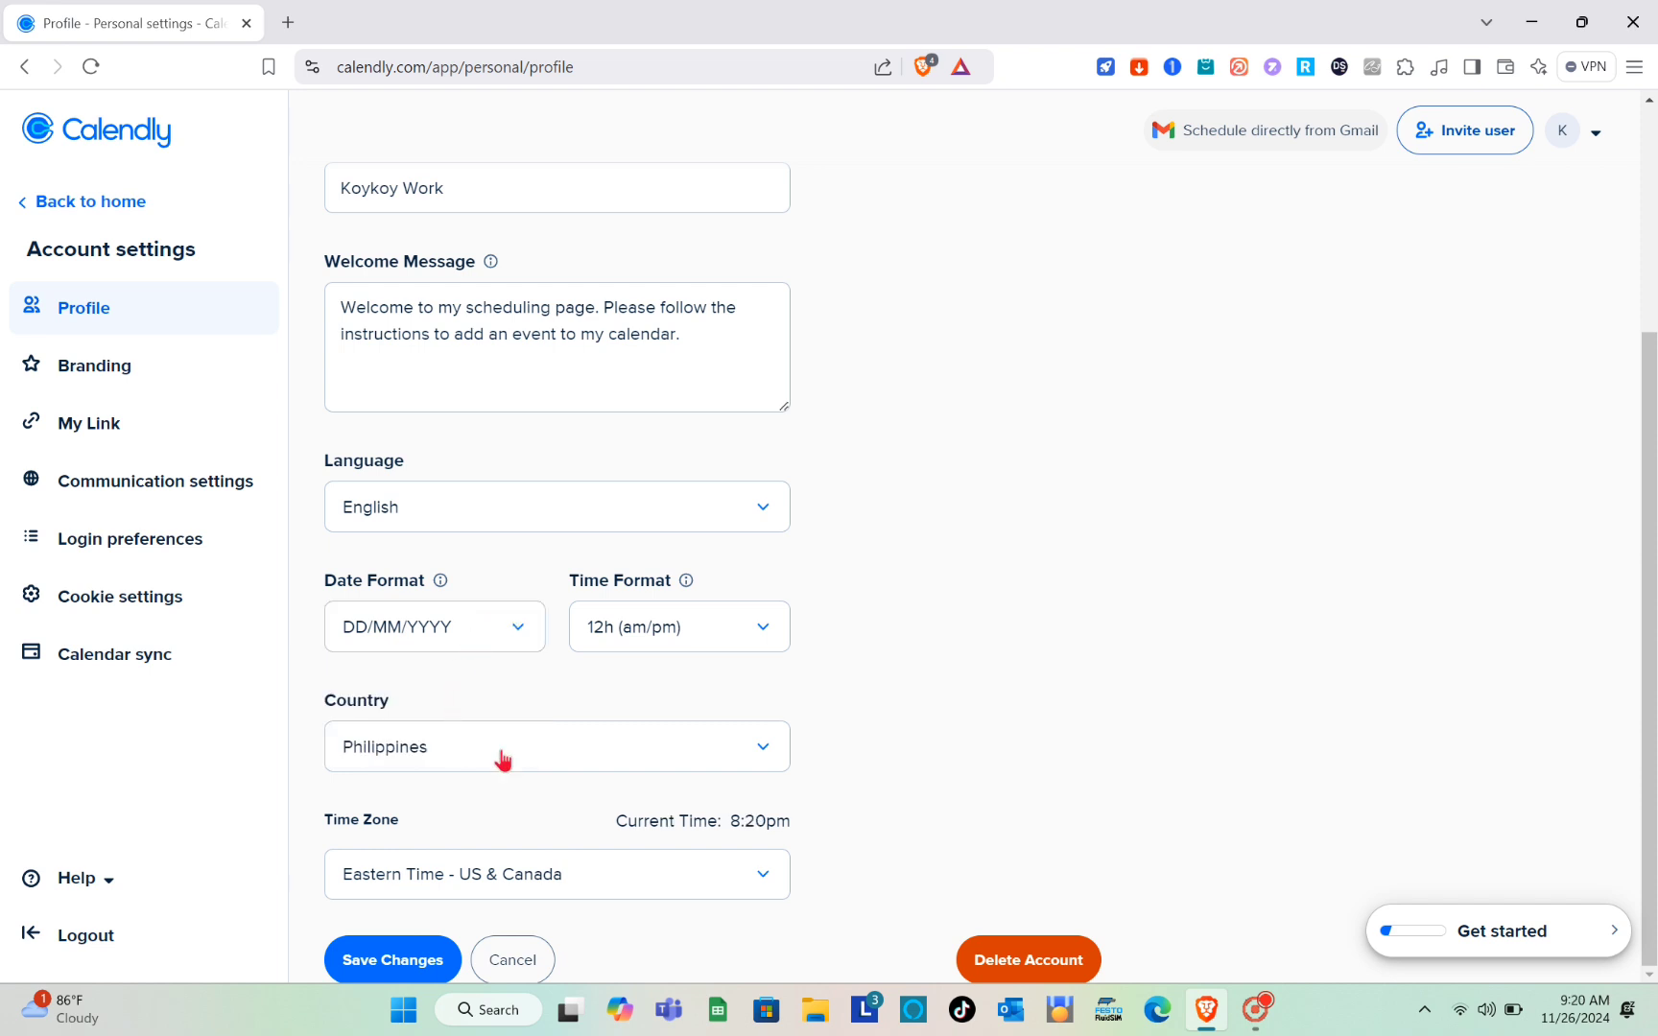
scroll(497, 818, up, 4)
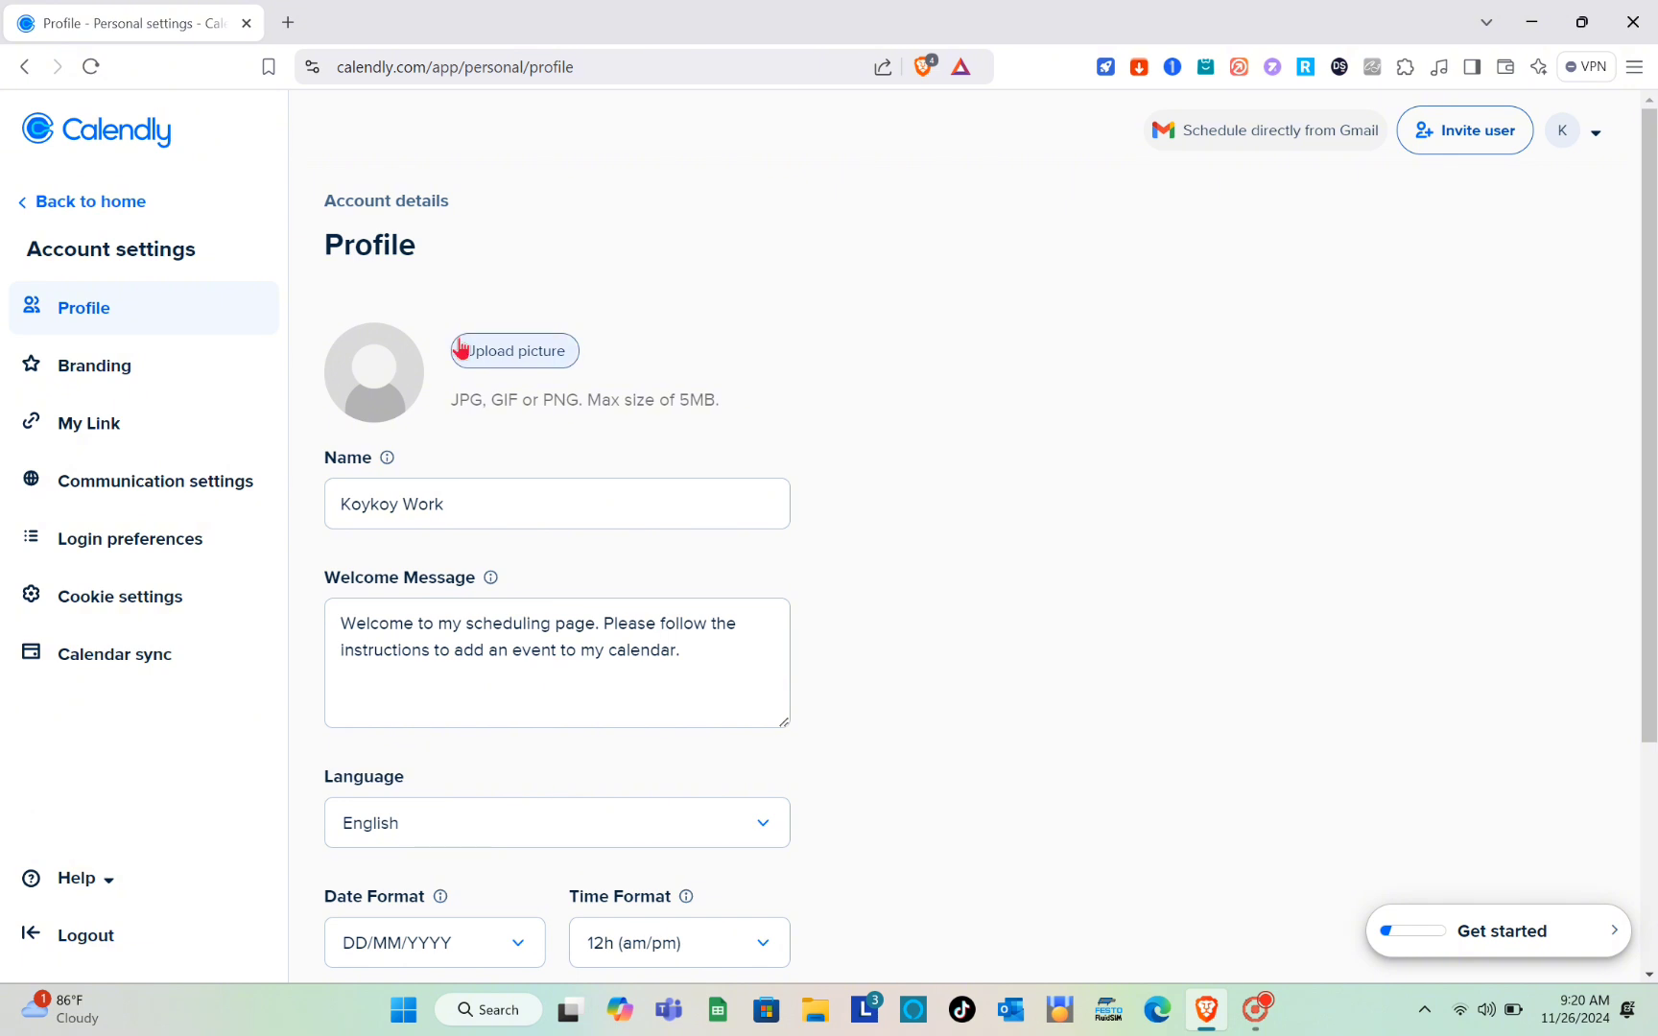
Step: Review and save the account's branding settings for the logo and Calendly branding
click(170, 365)
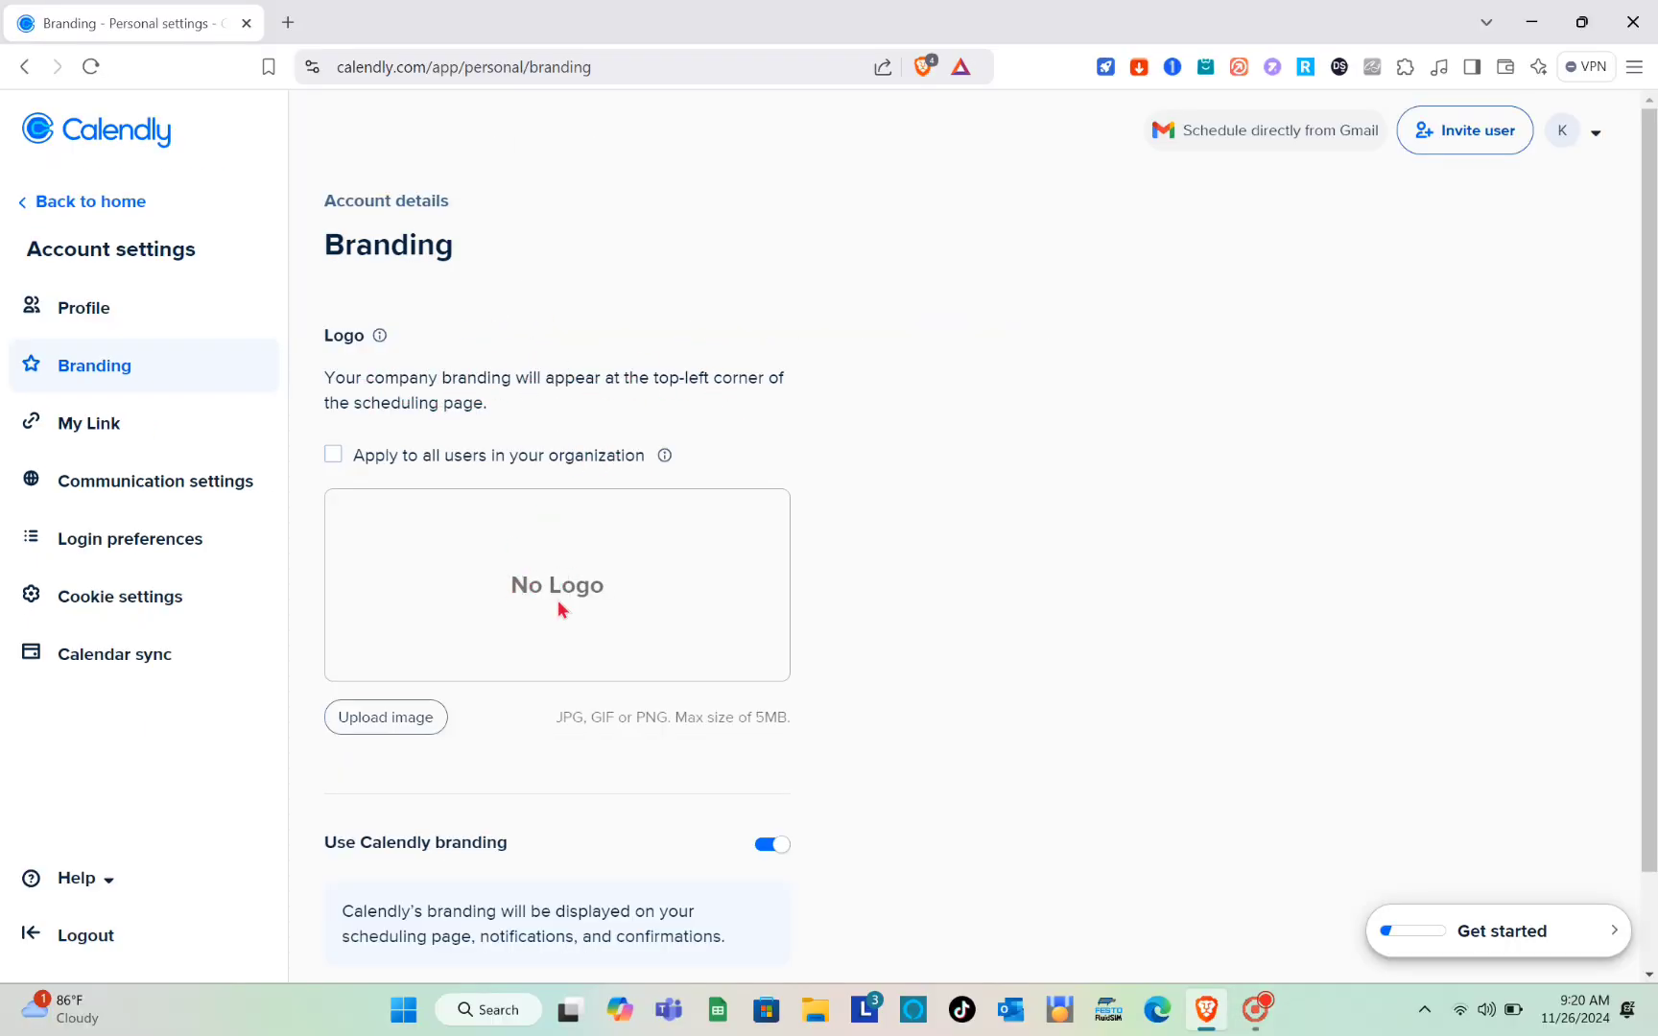
scroll(385, 714, down, 2)
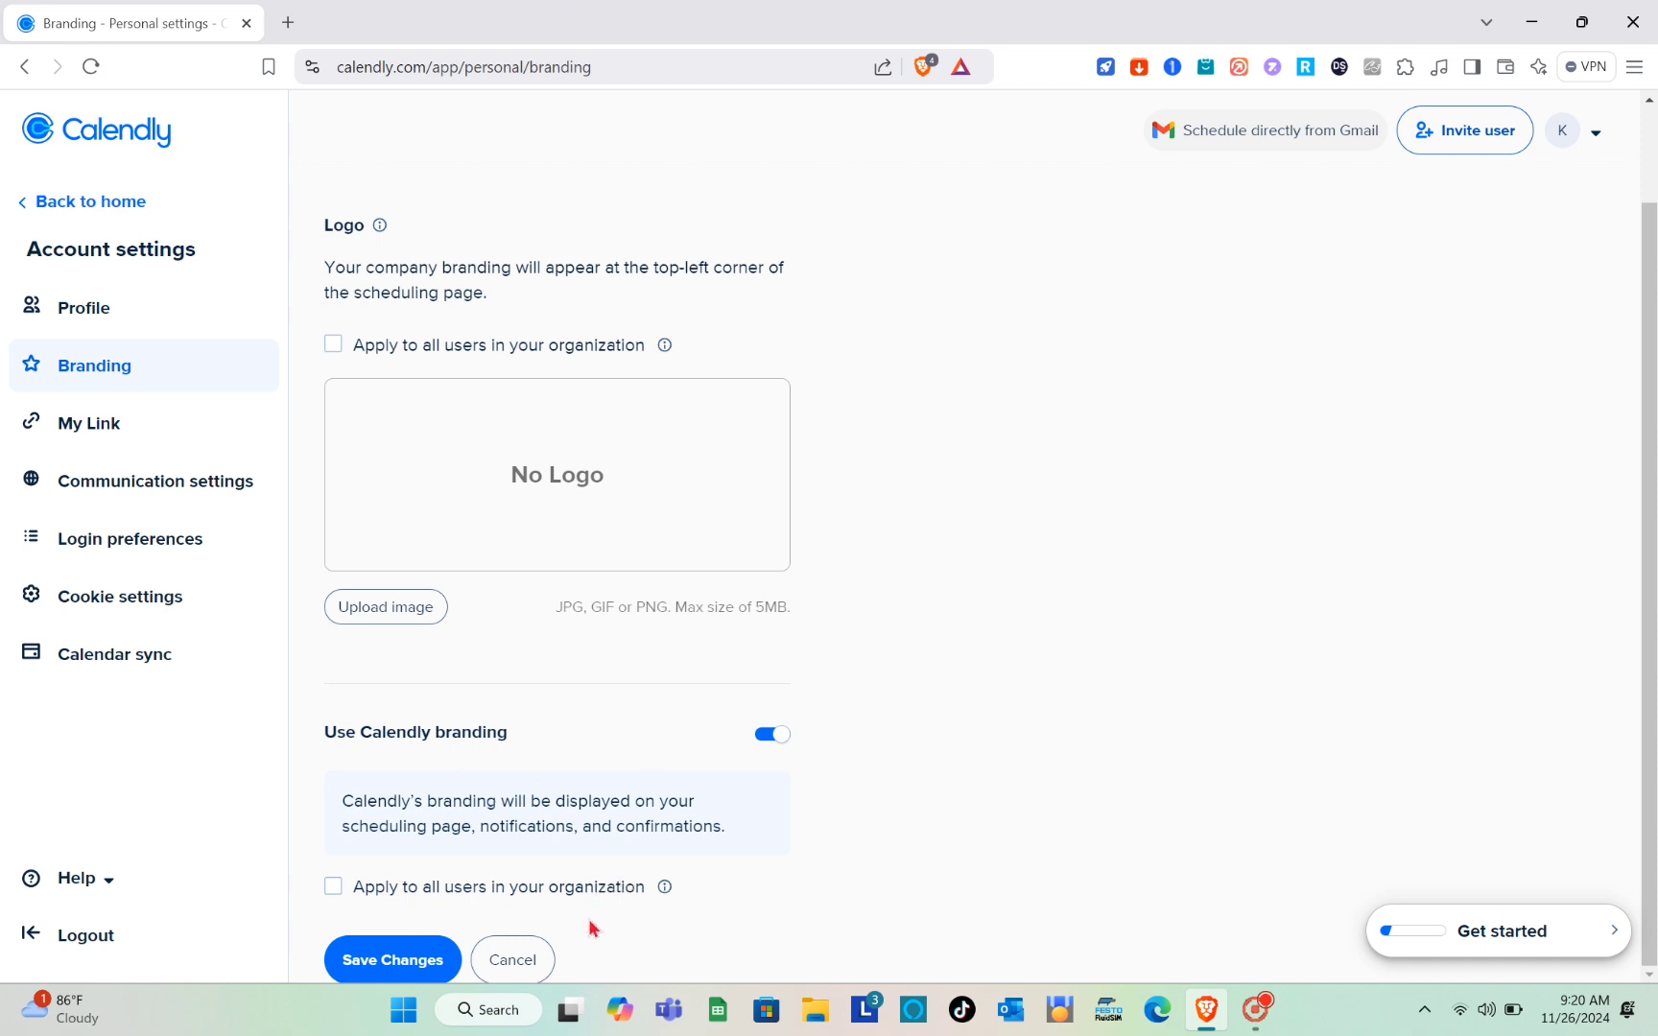
click(384, 962)
scroll(675, 620, up, 2)
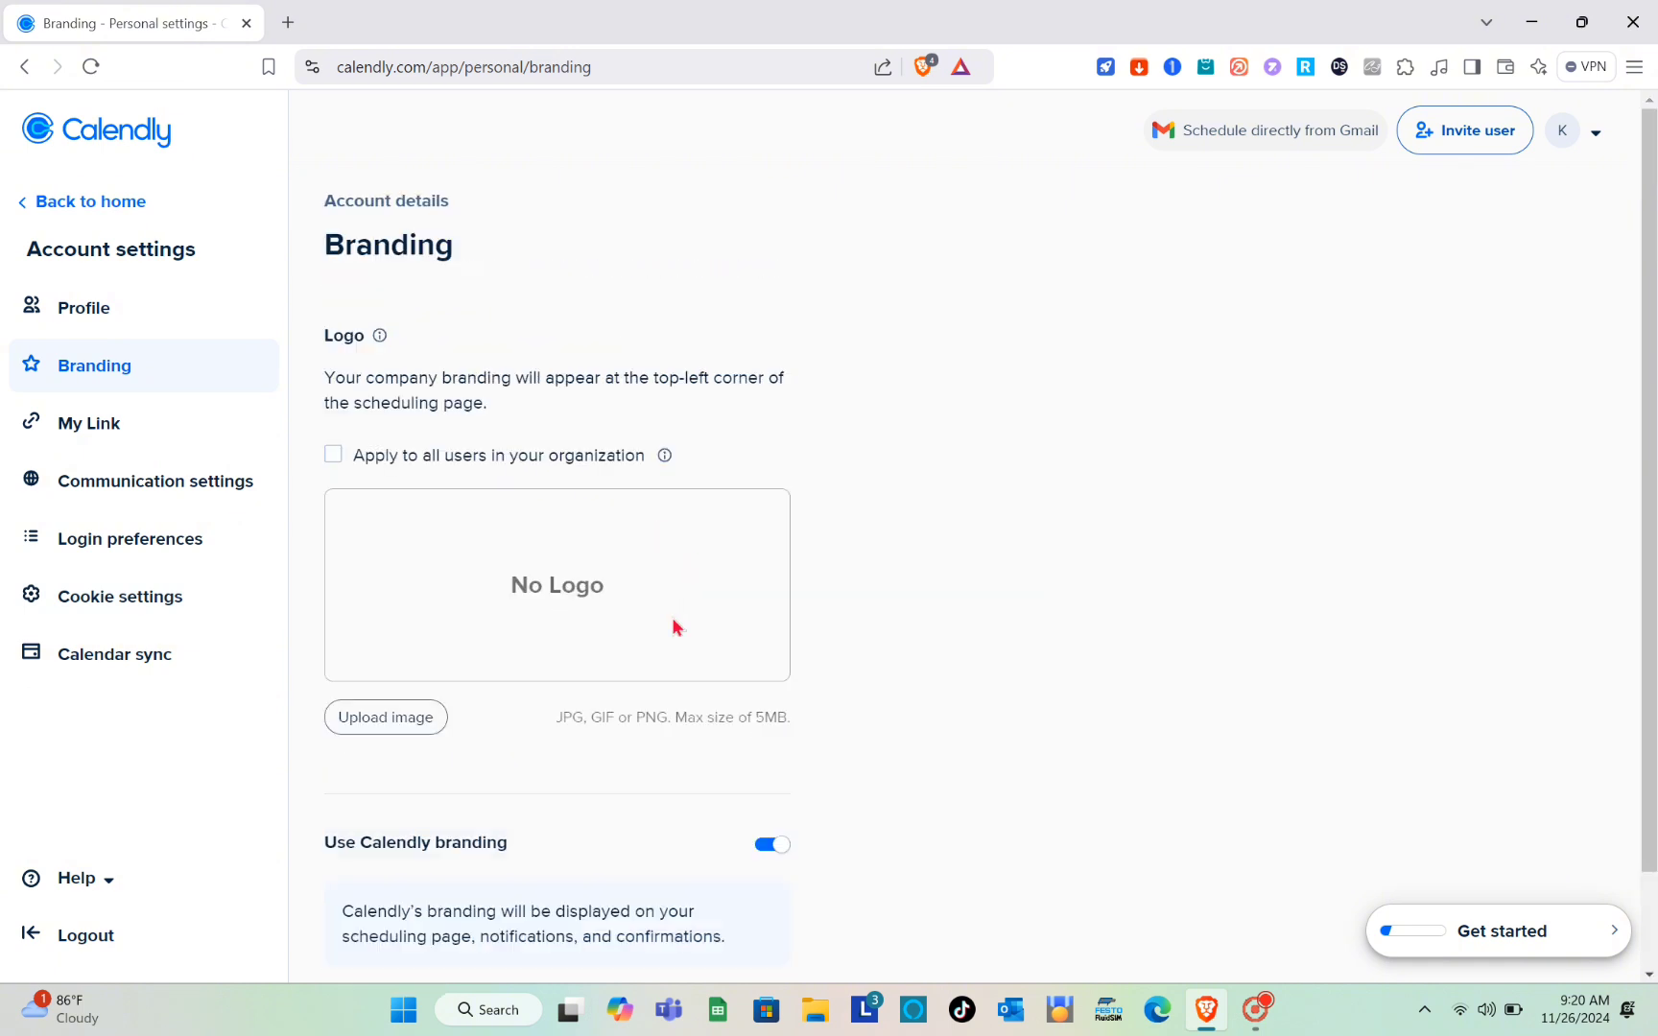
Step: Return to the event types home page and start a new One-on-One event type
click(125, 309)
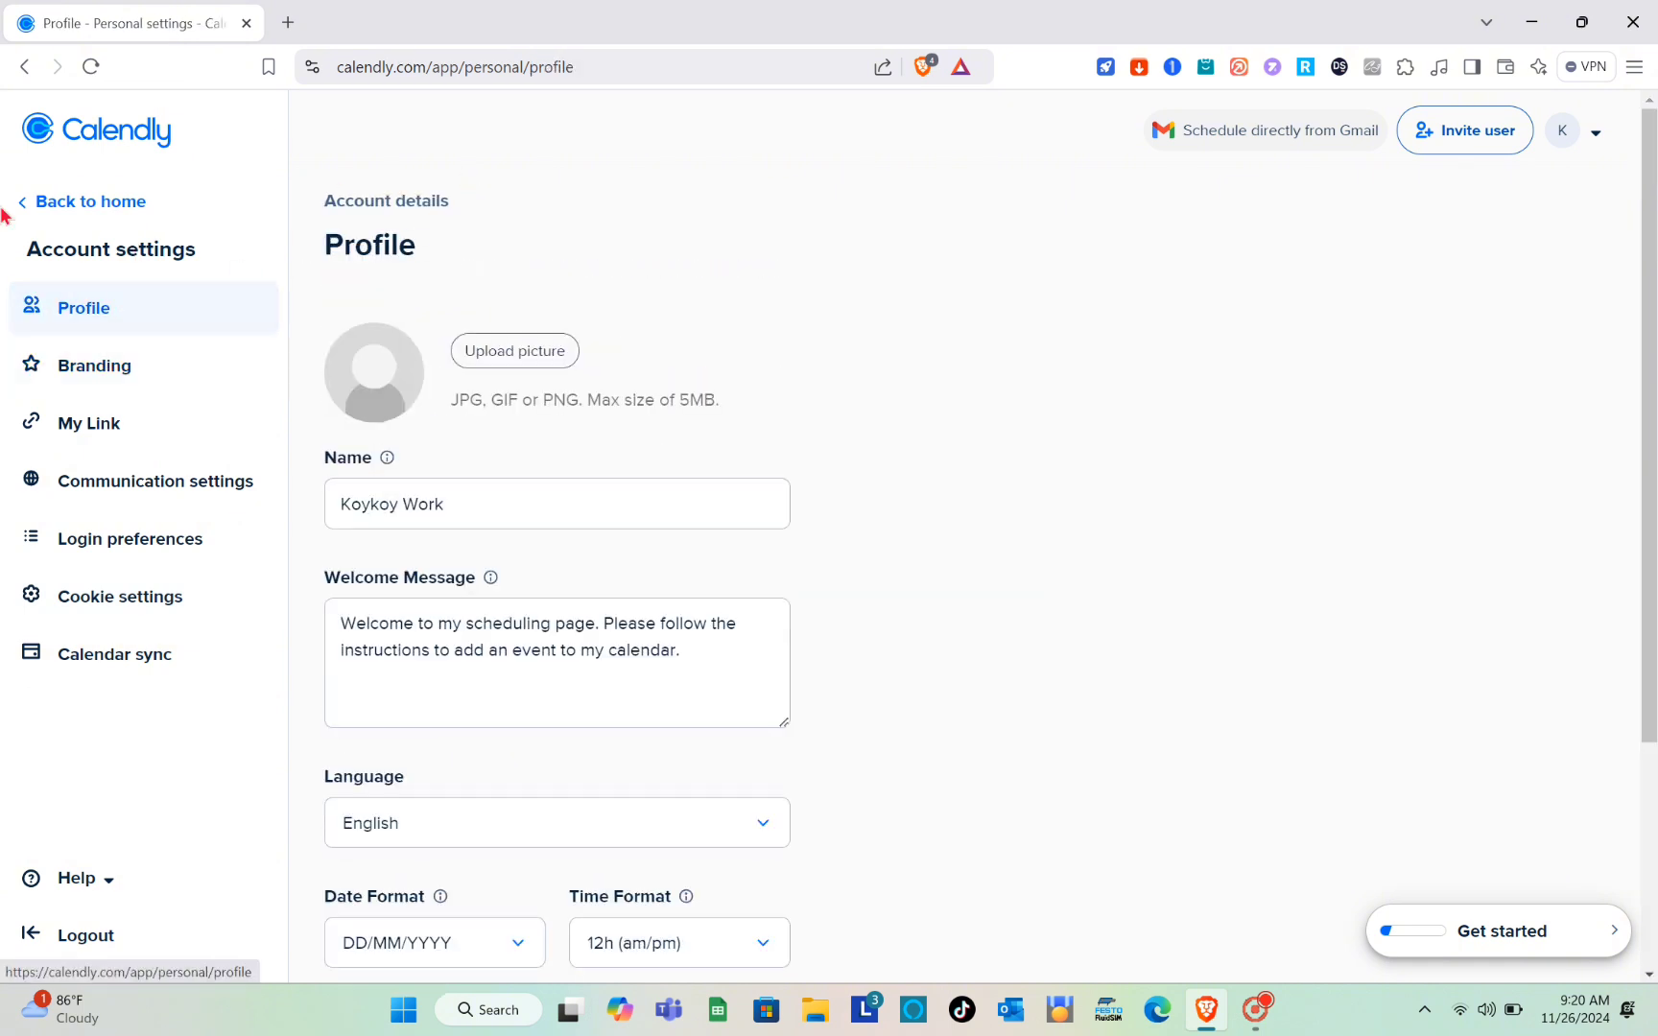
click(82, 206)
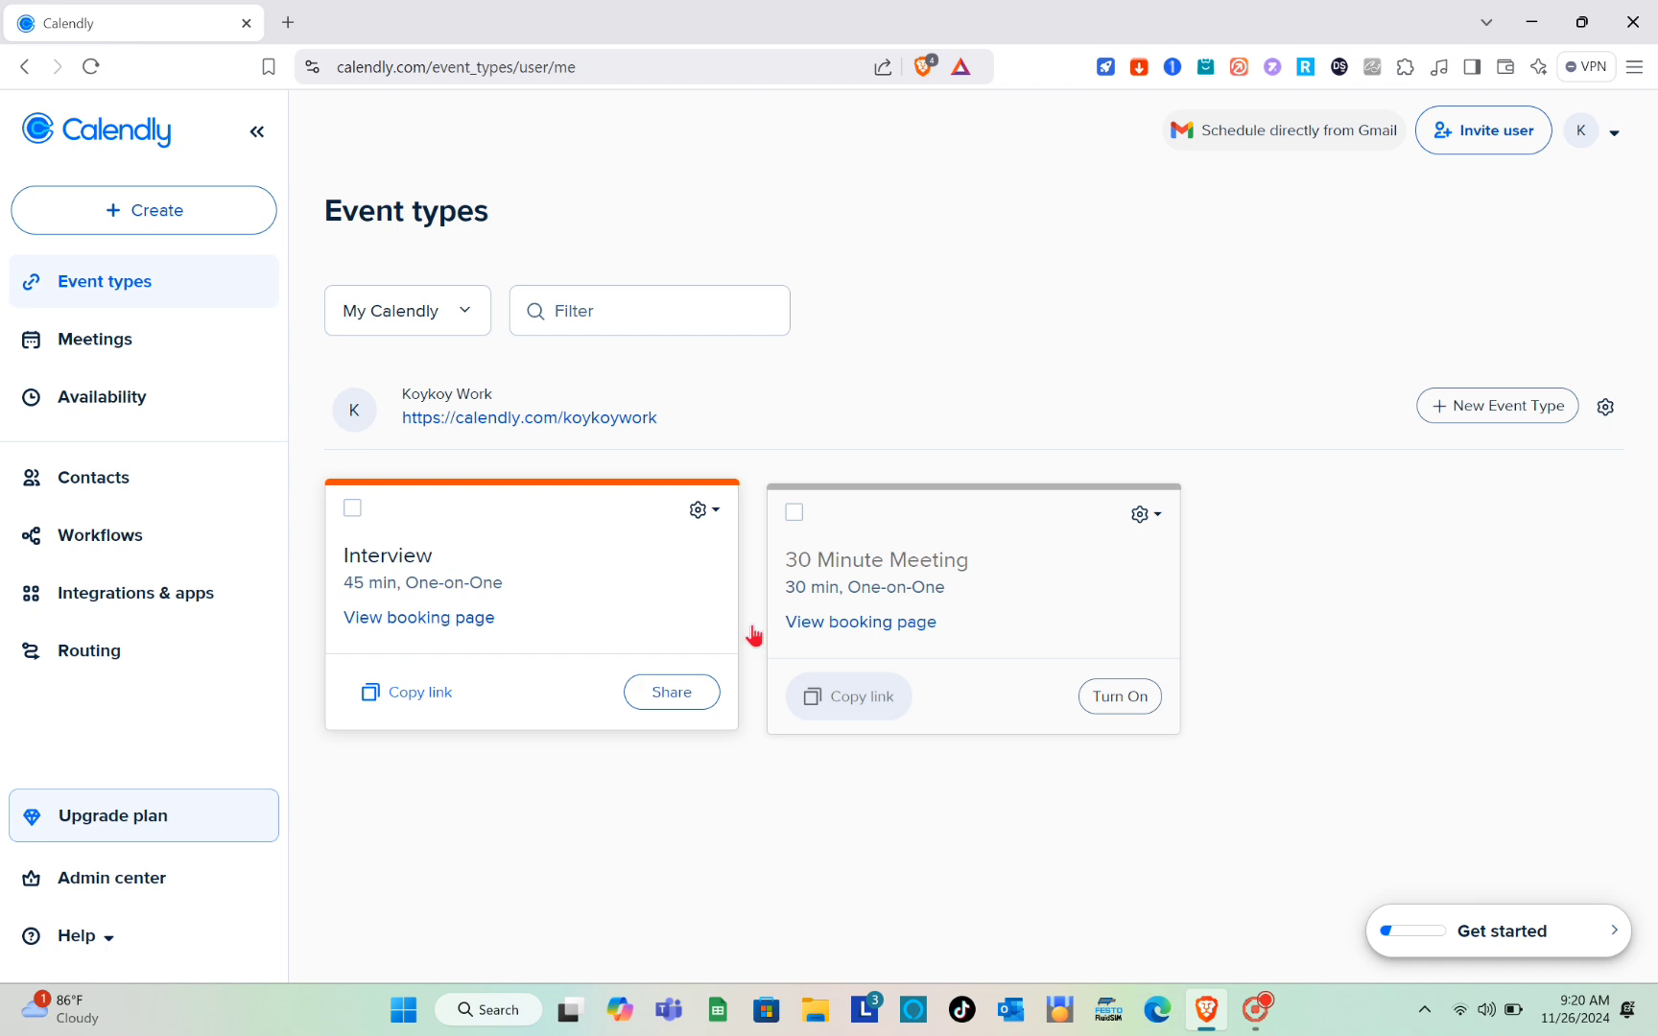
click(1508, 411)
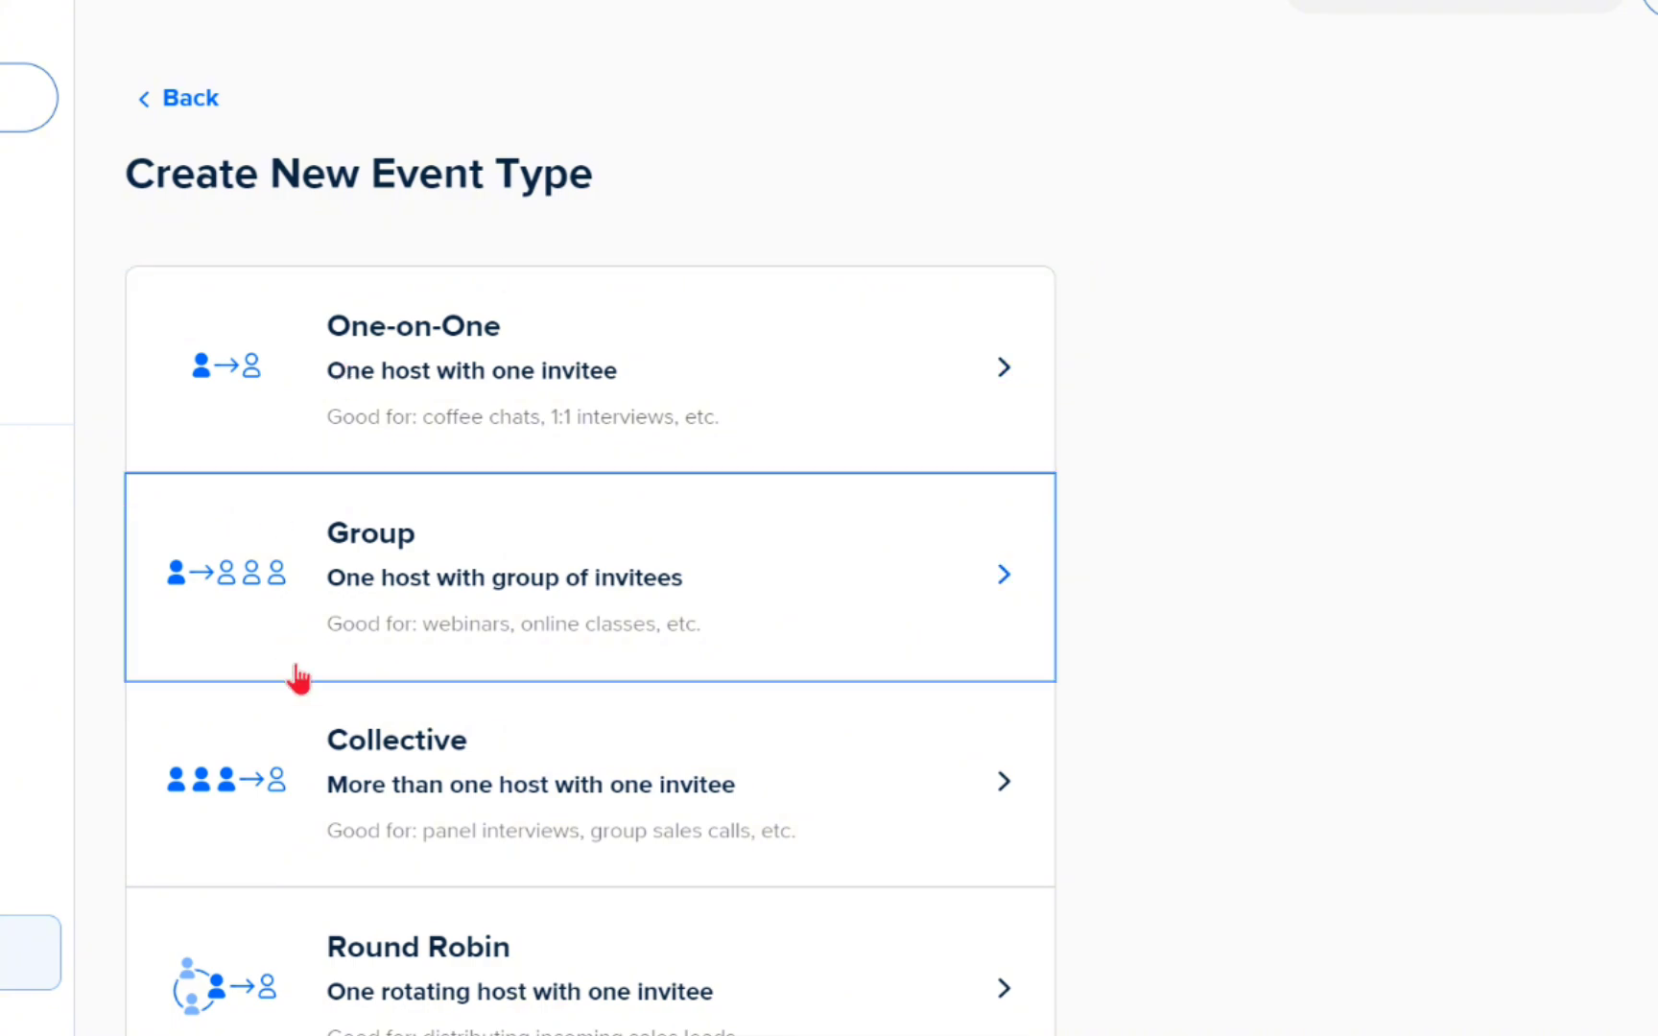
scroll(296, 677, down, 3)
scroll(296, 677, up, 1)
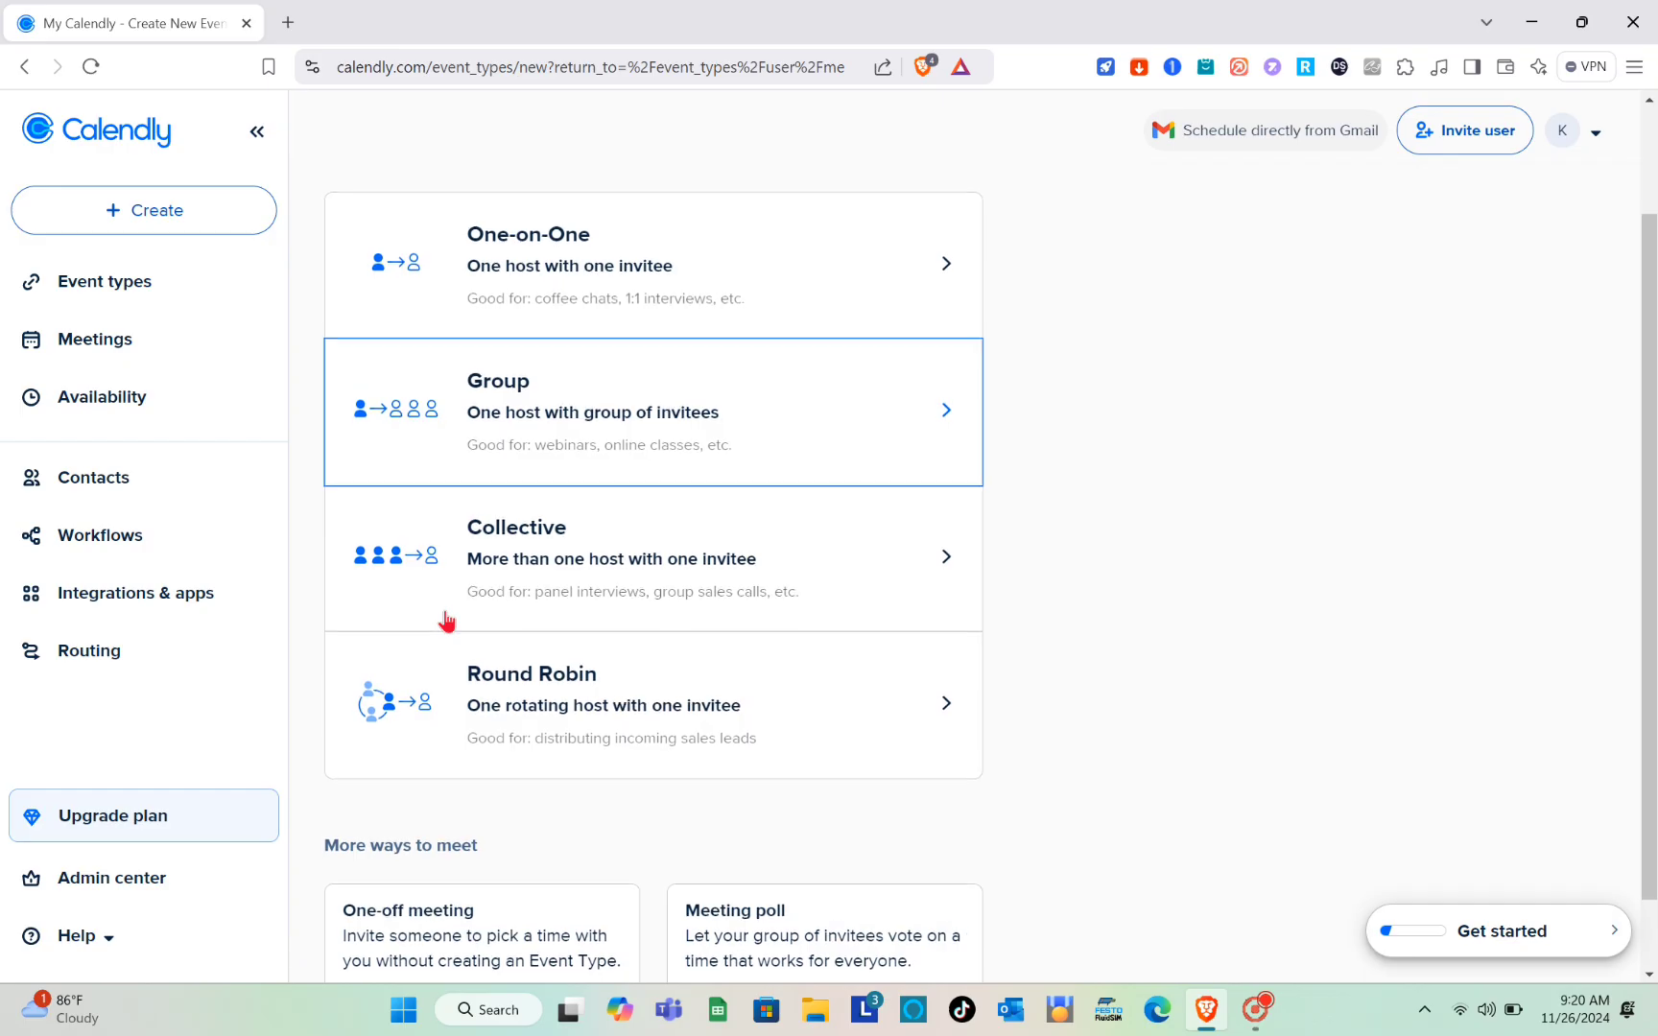
scroll(296, 678, down, 1)
scroll(297, 677, up, 1)
scroll(296, 677, down, 2)
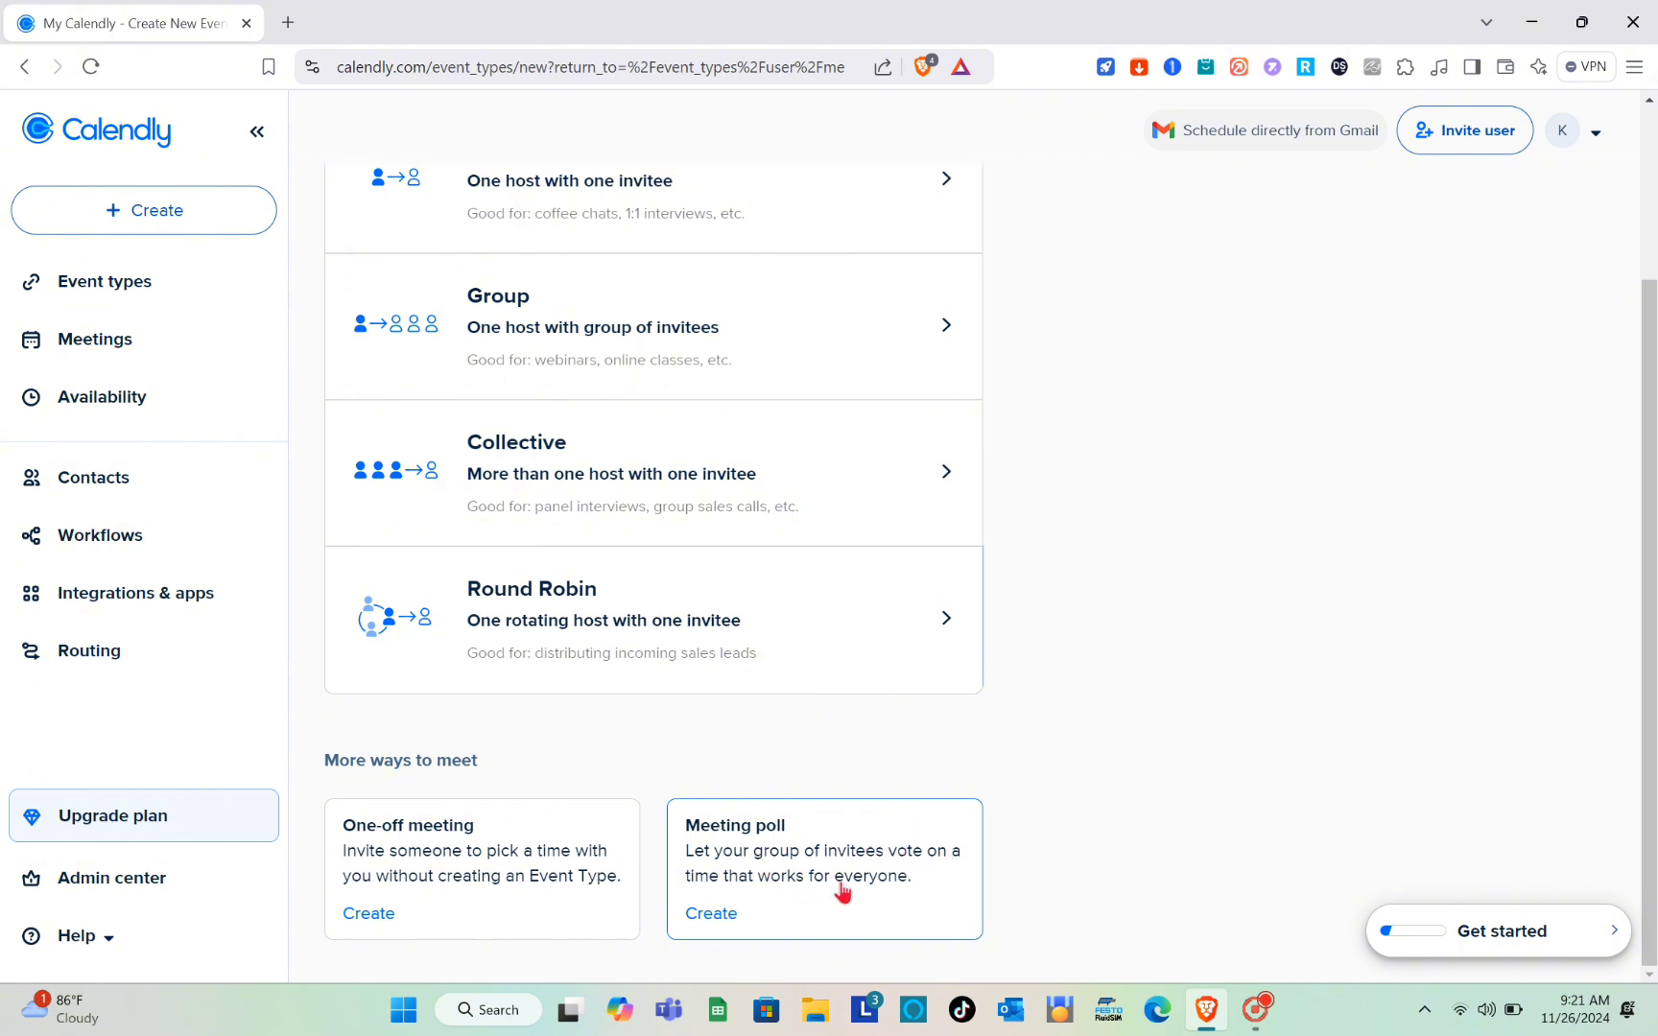
scroll(703, 740, up, 3)
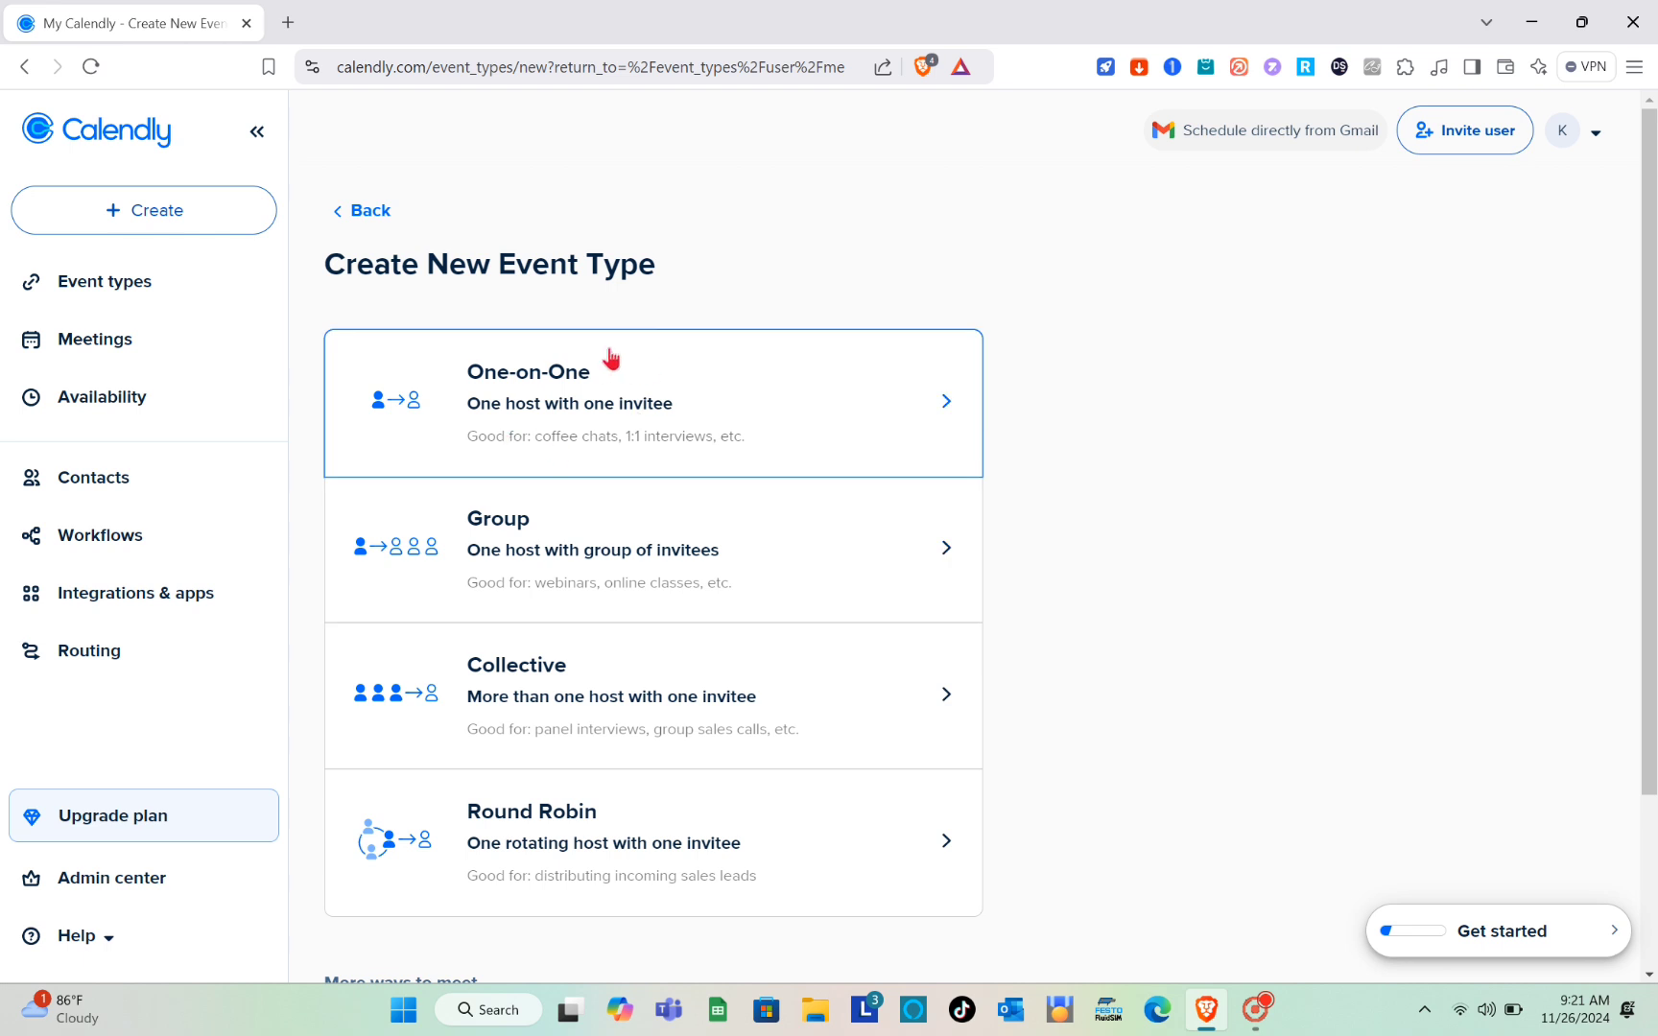
click(657, 430)
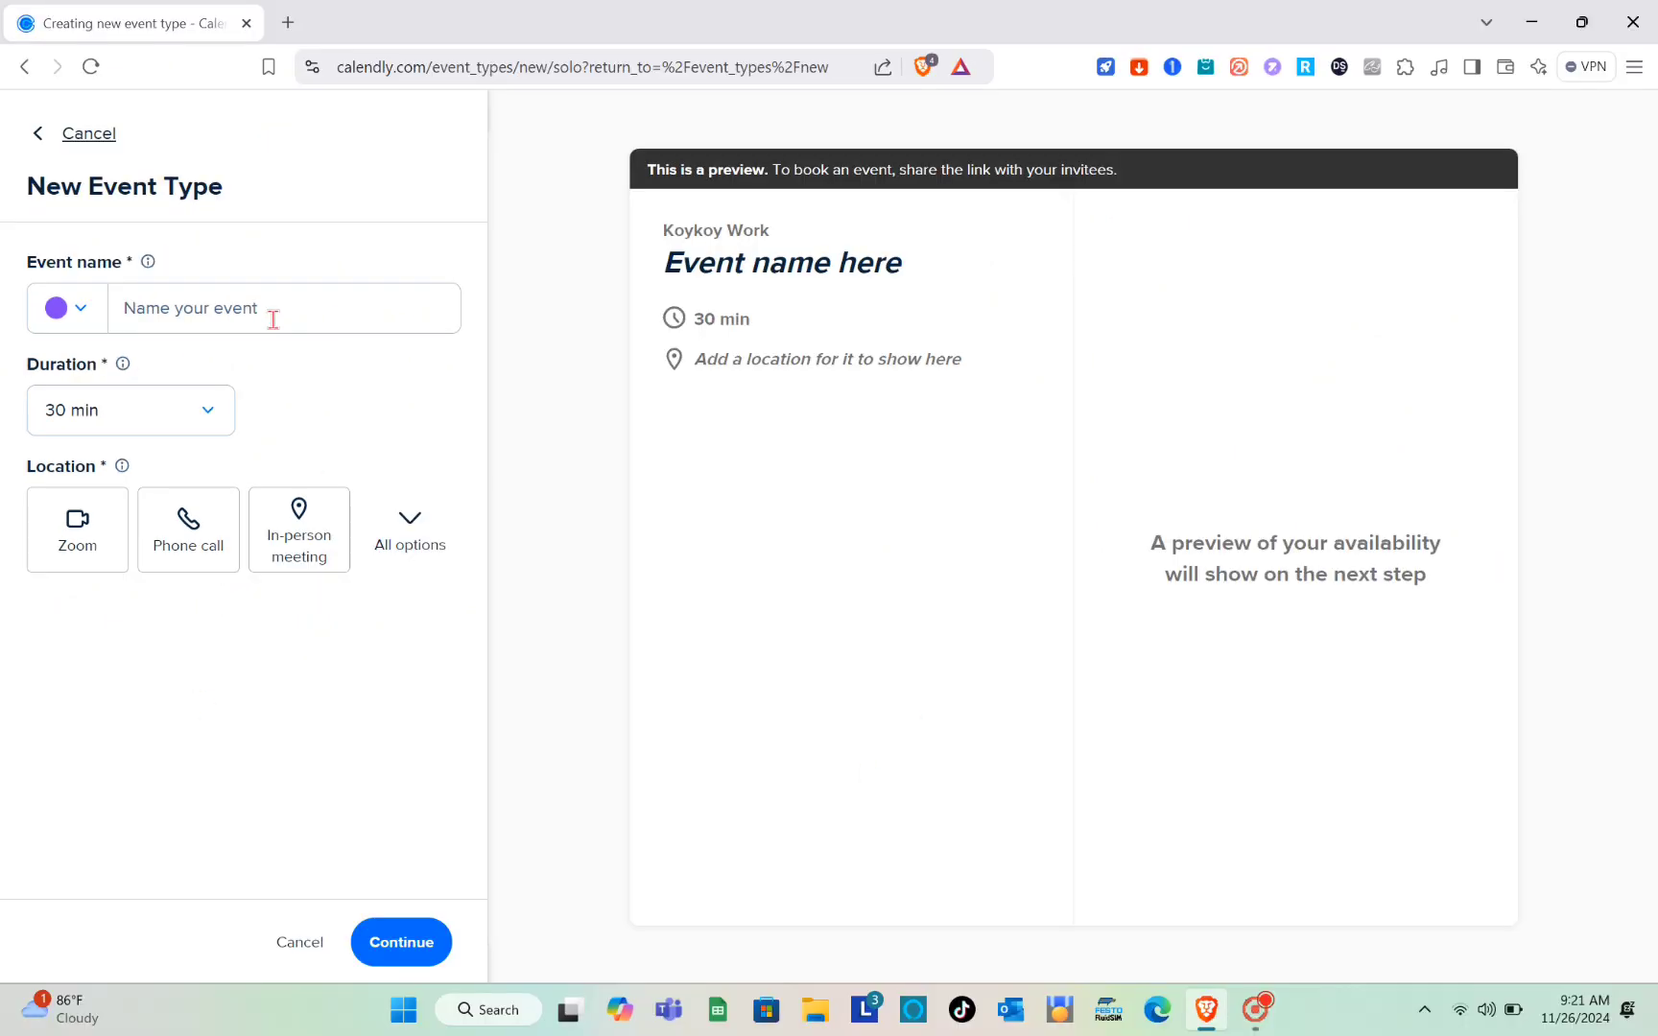
Step: Set the new event's color to green and name it "Weekly Report"
click(77, 310)
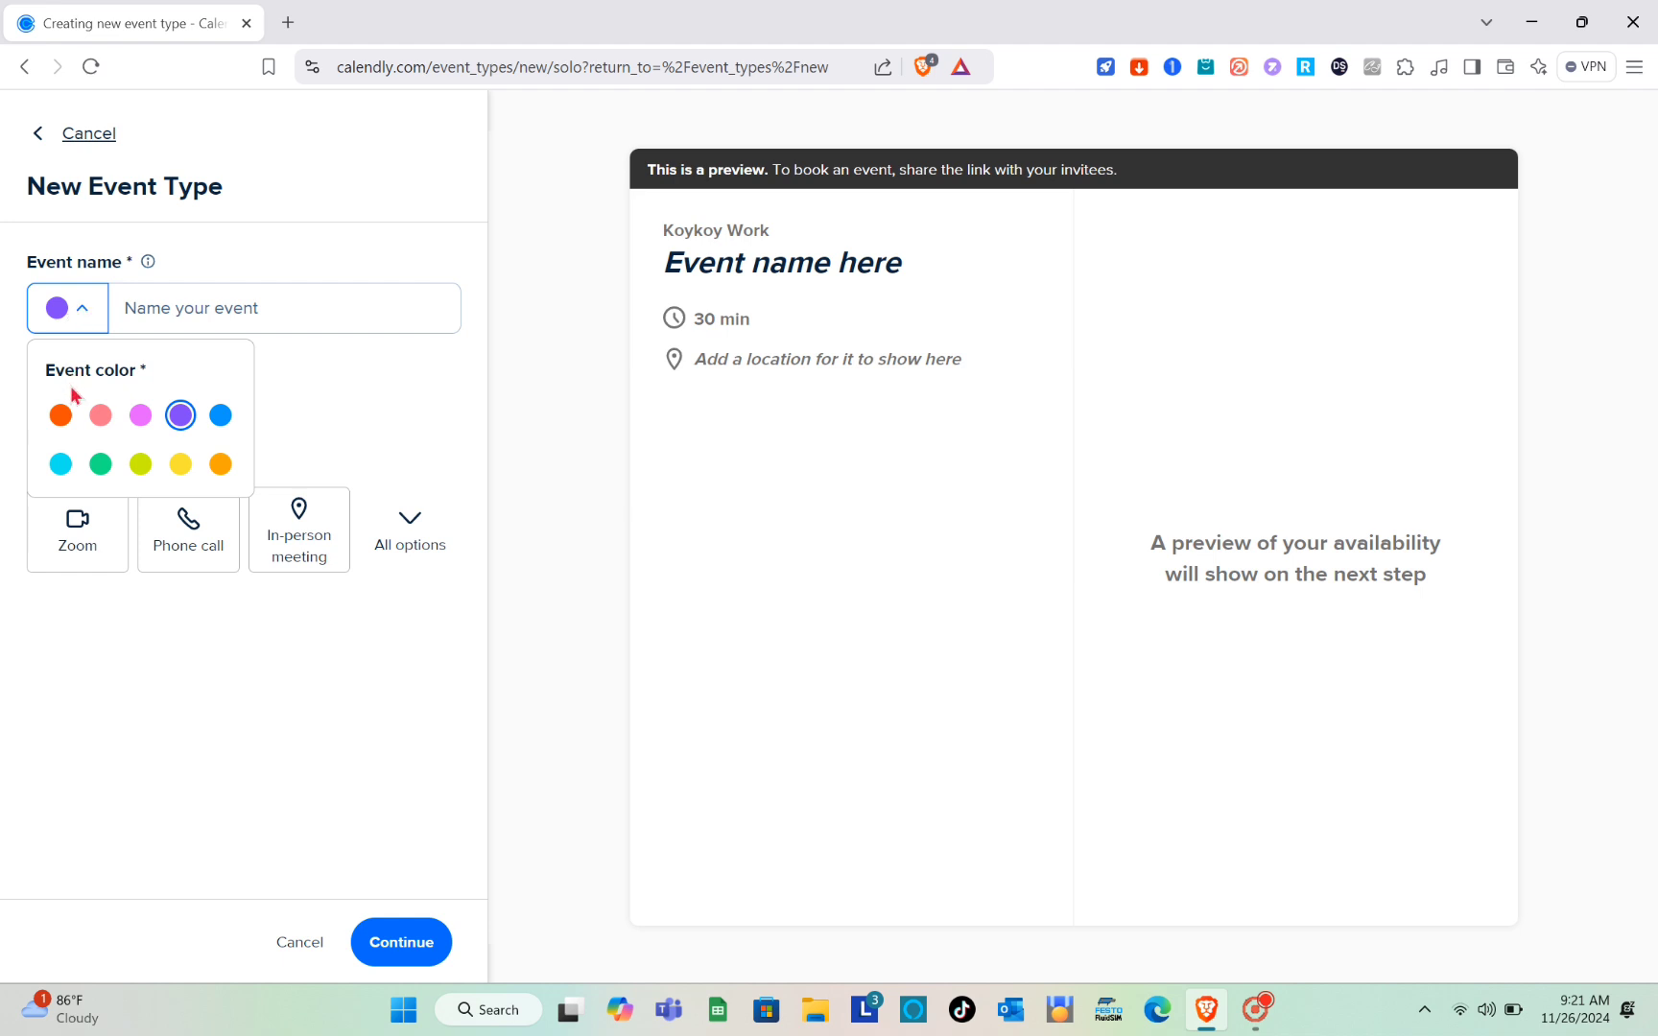
click(101, 464)
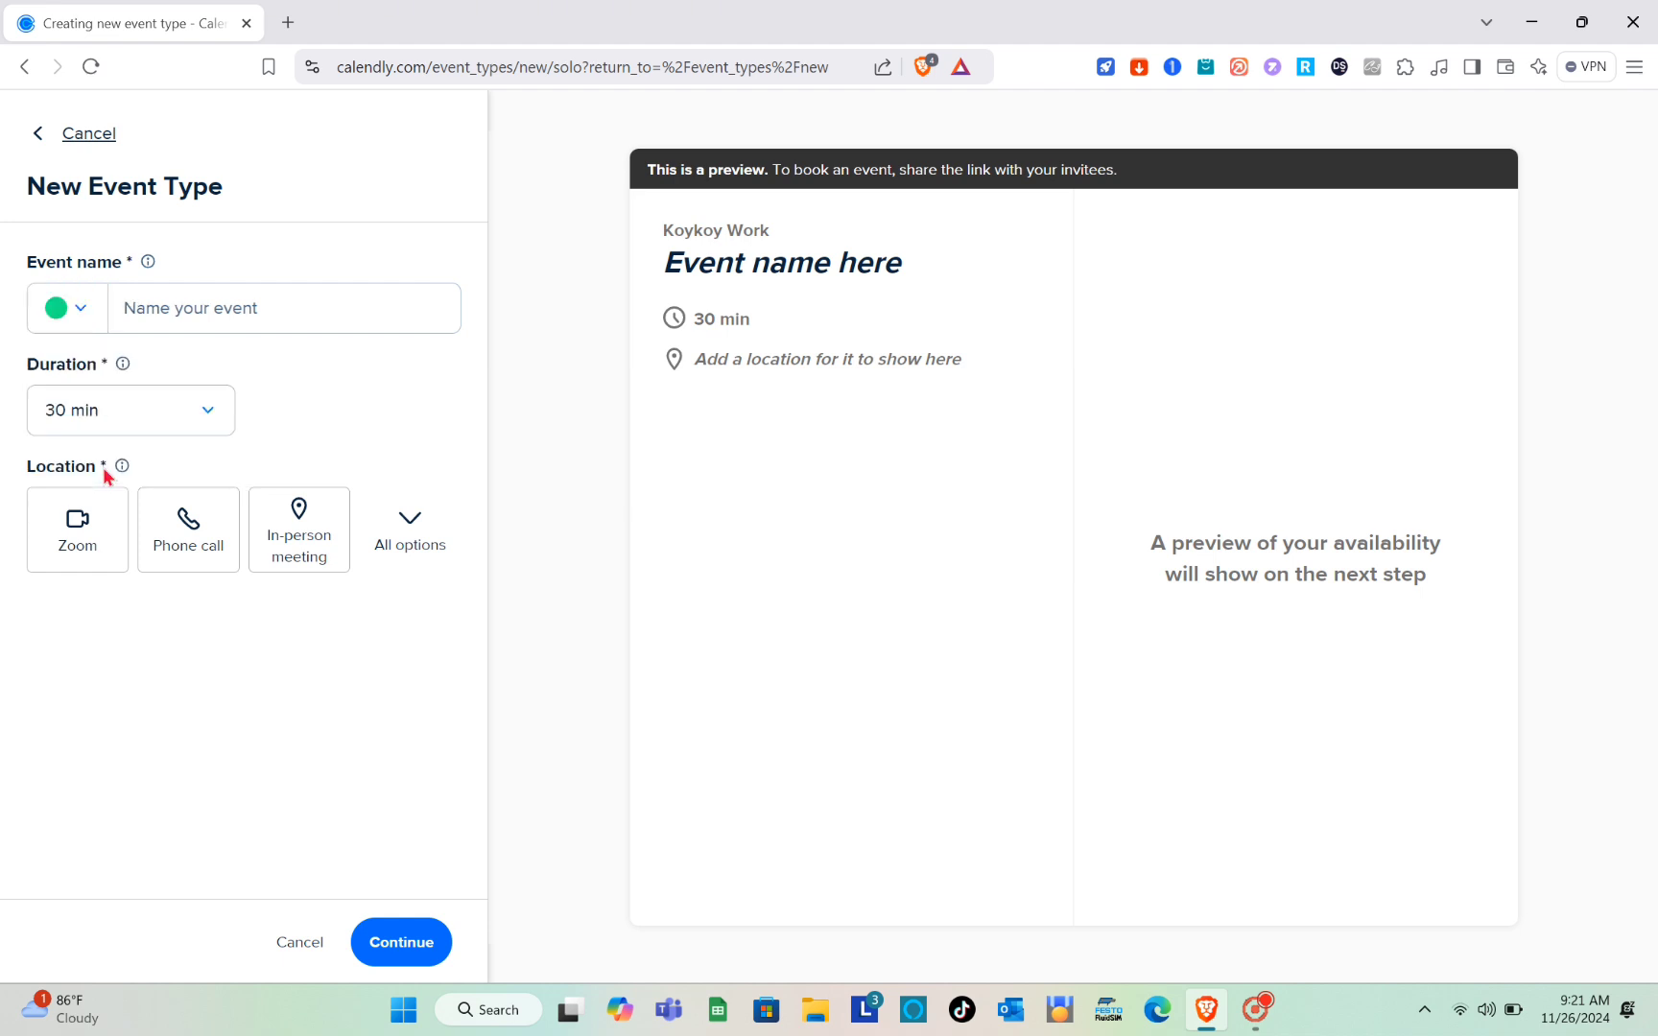
click(192, 308)
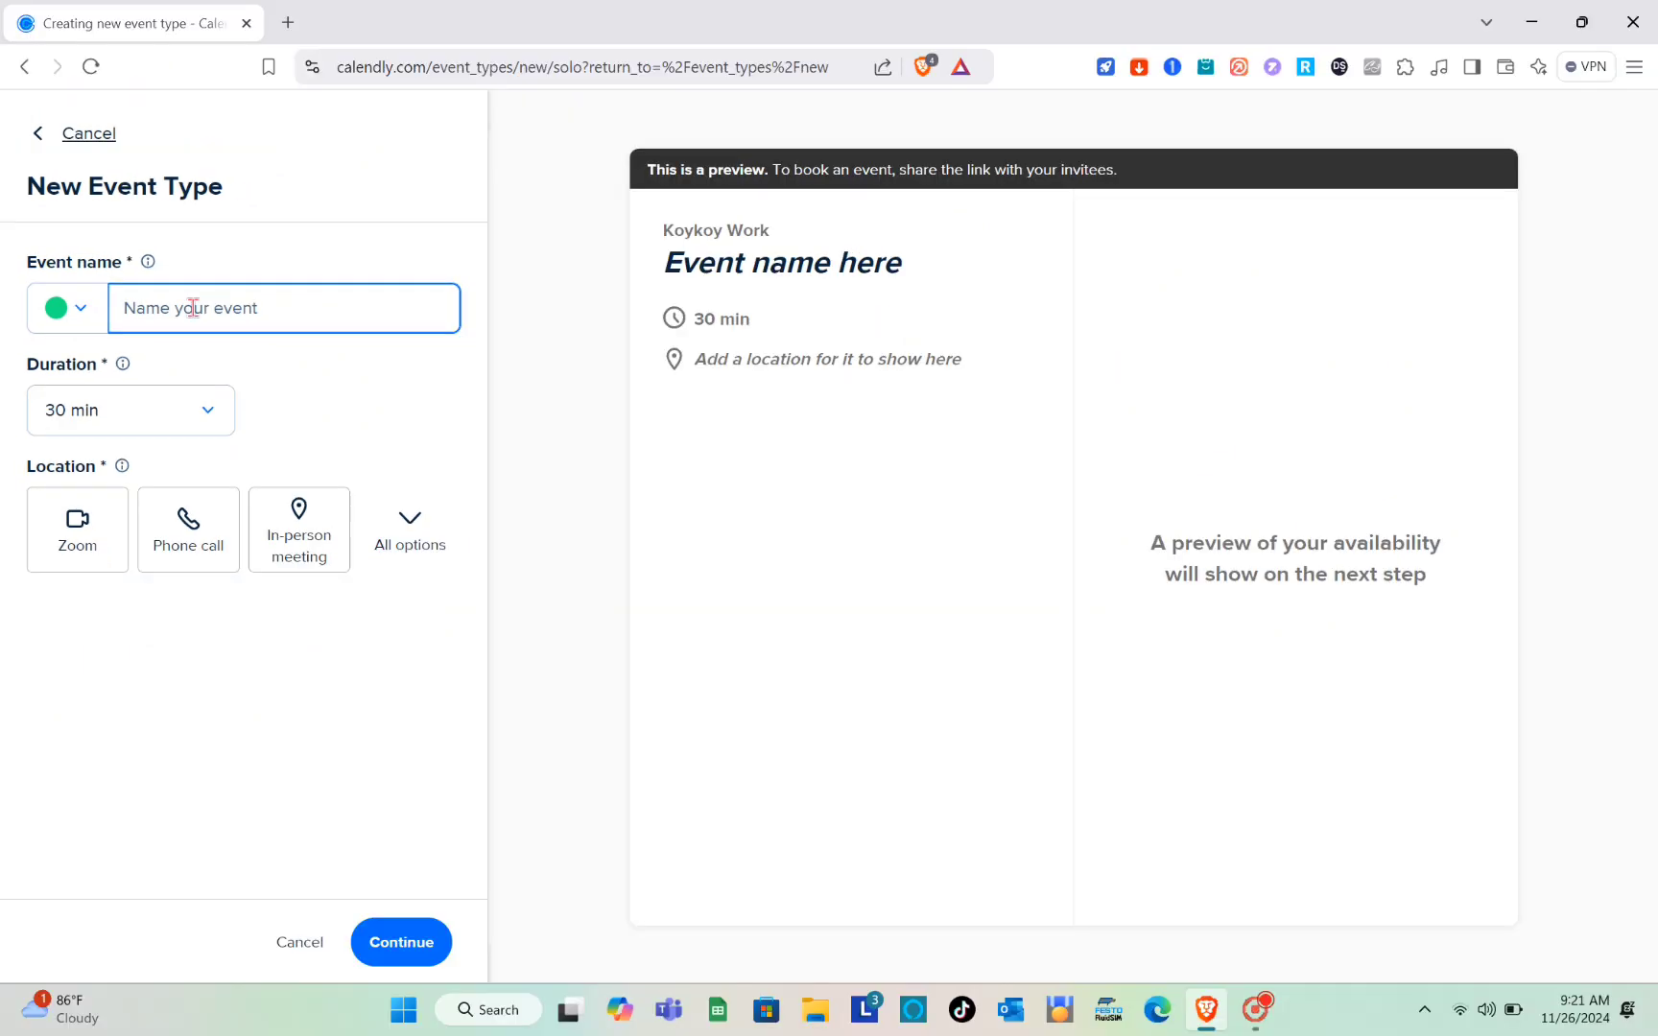
key(Caps_Lock)
text(W)
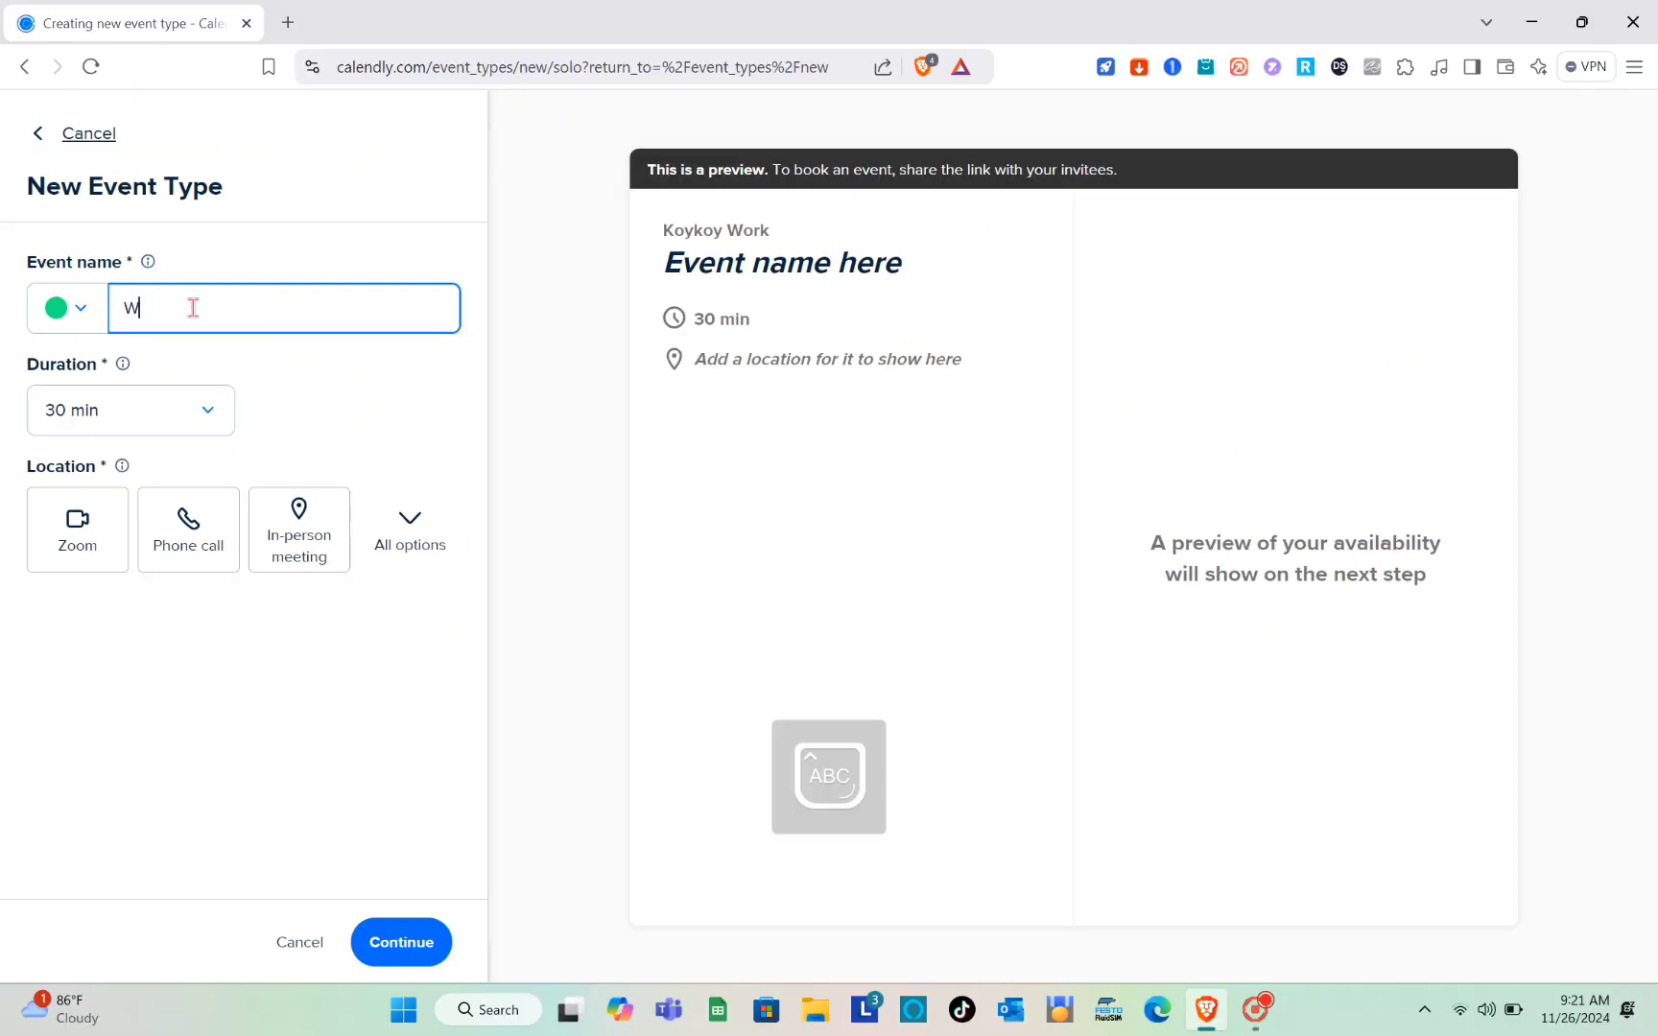
key(Caps_Lock)
text(eekly )
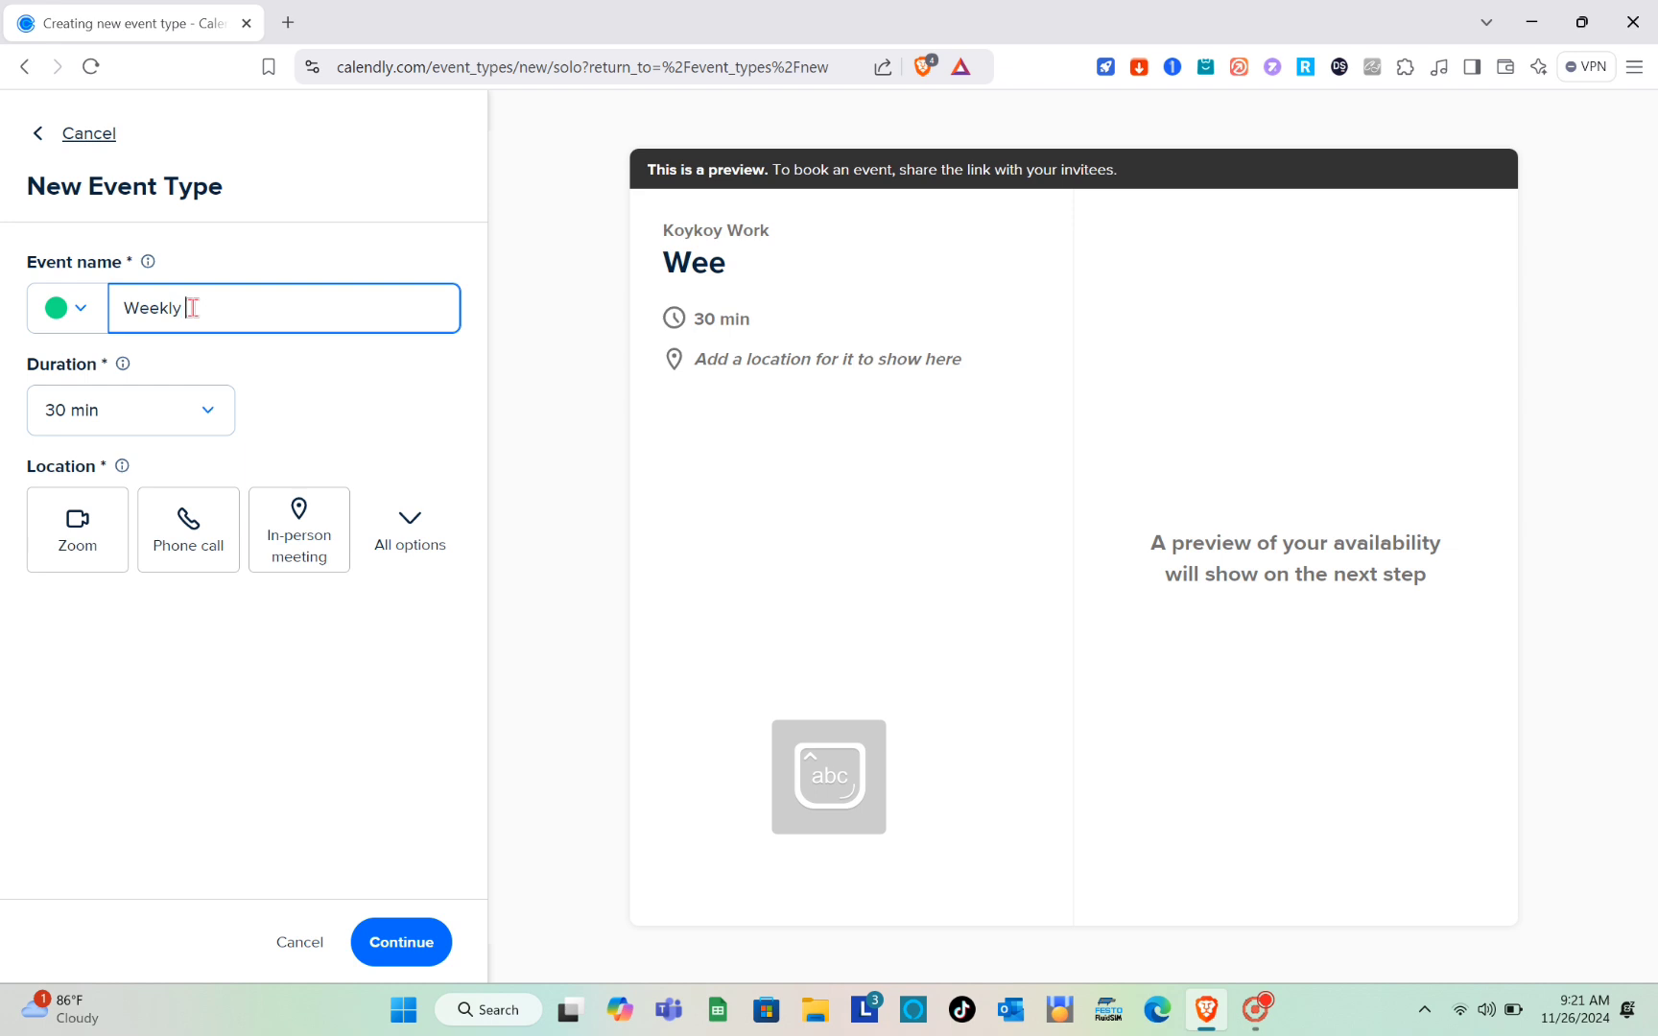
text(Report)
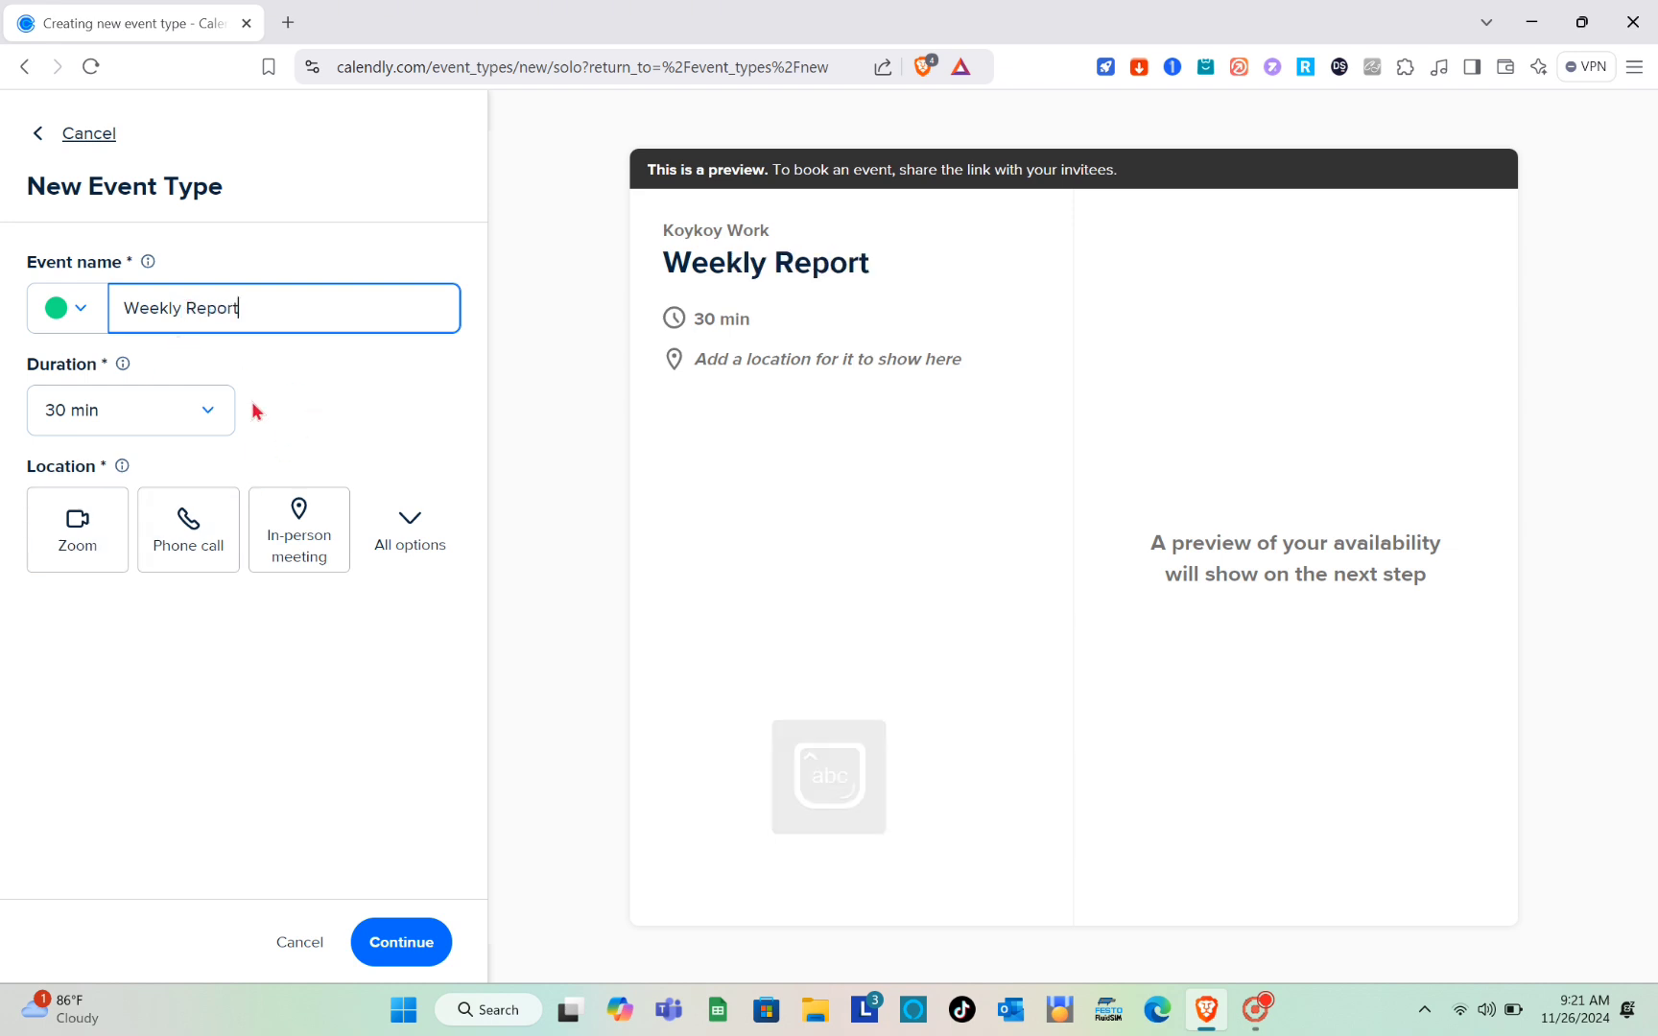
Step: Set the event duration to 60 min
click(186, 413)
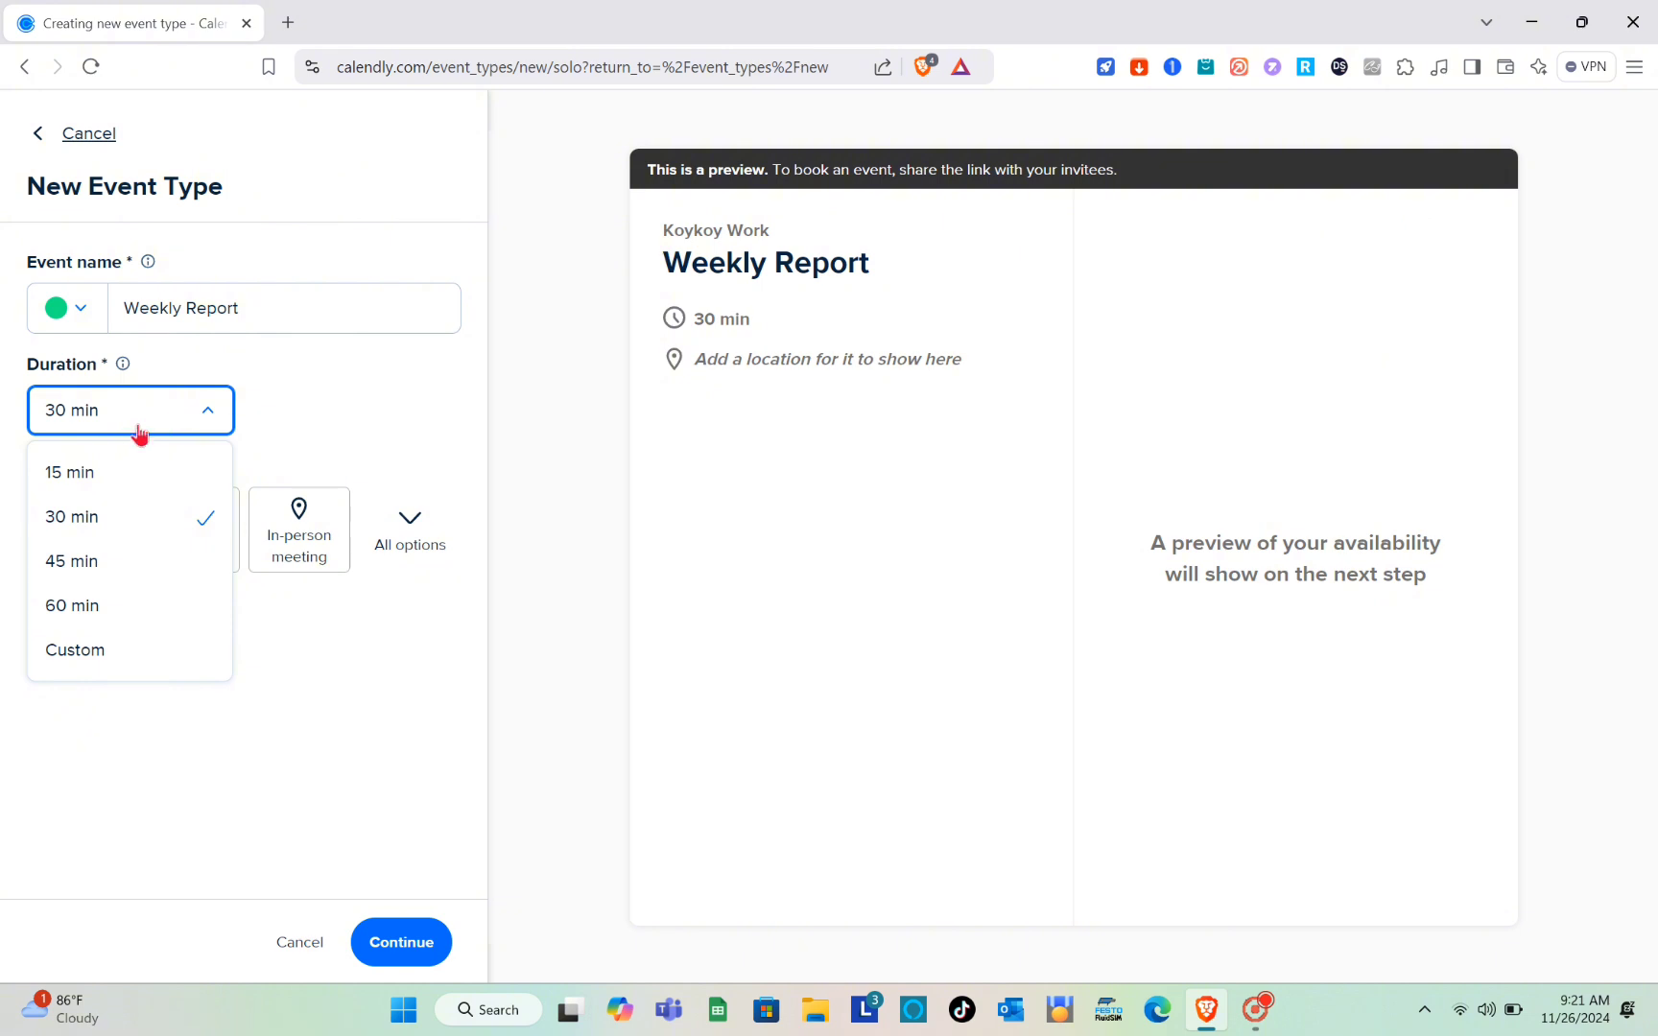
click(82, 562)
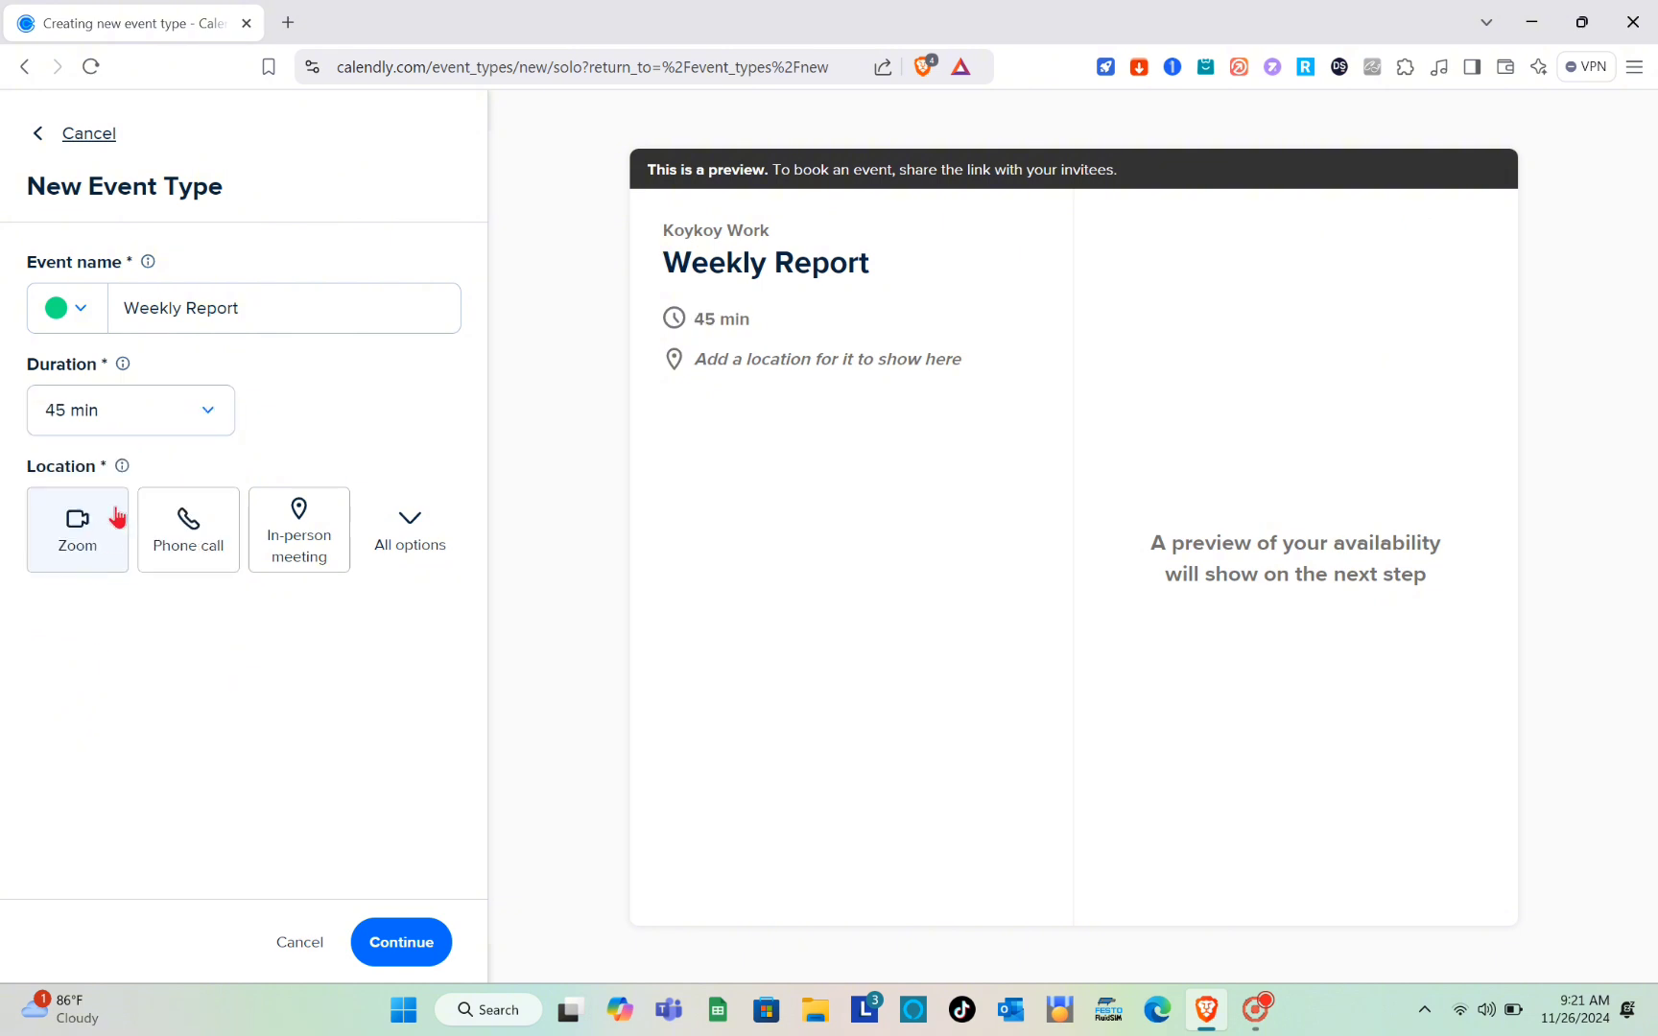
click(205, 417)
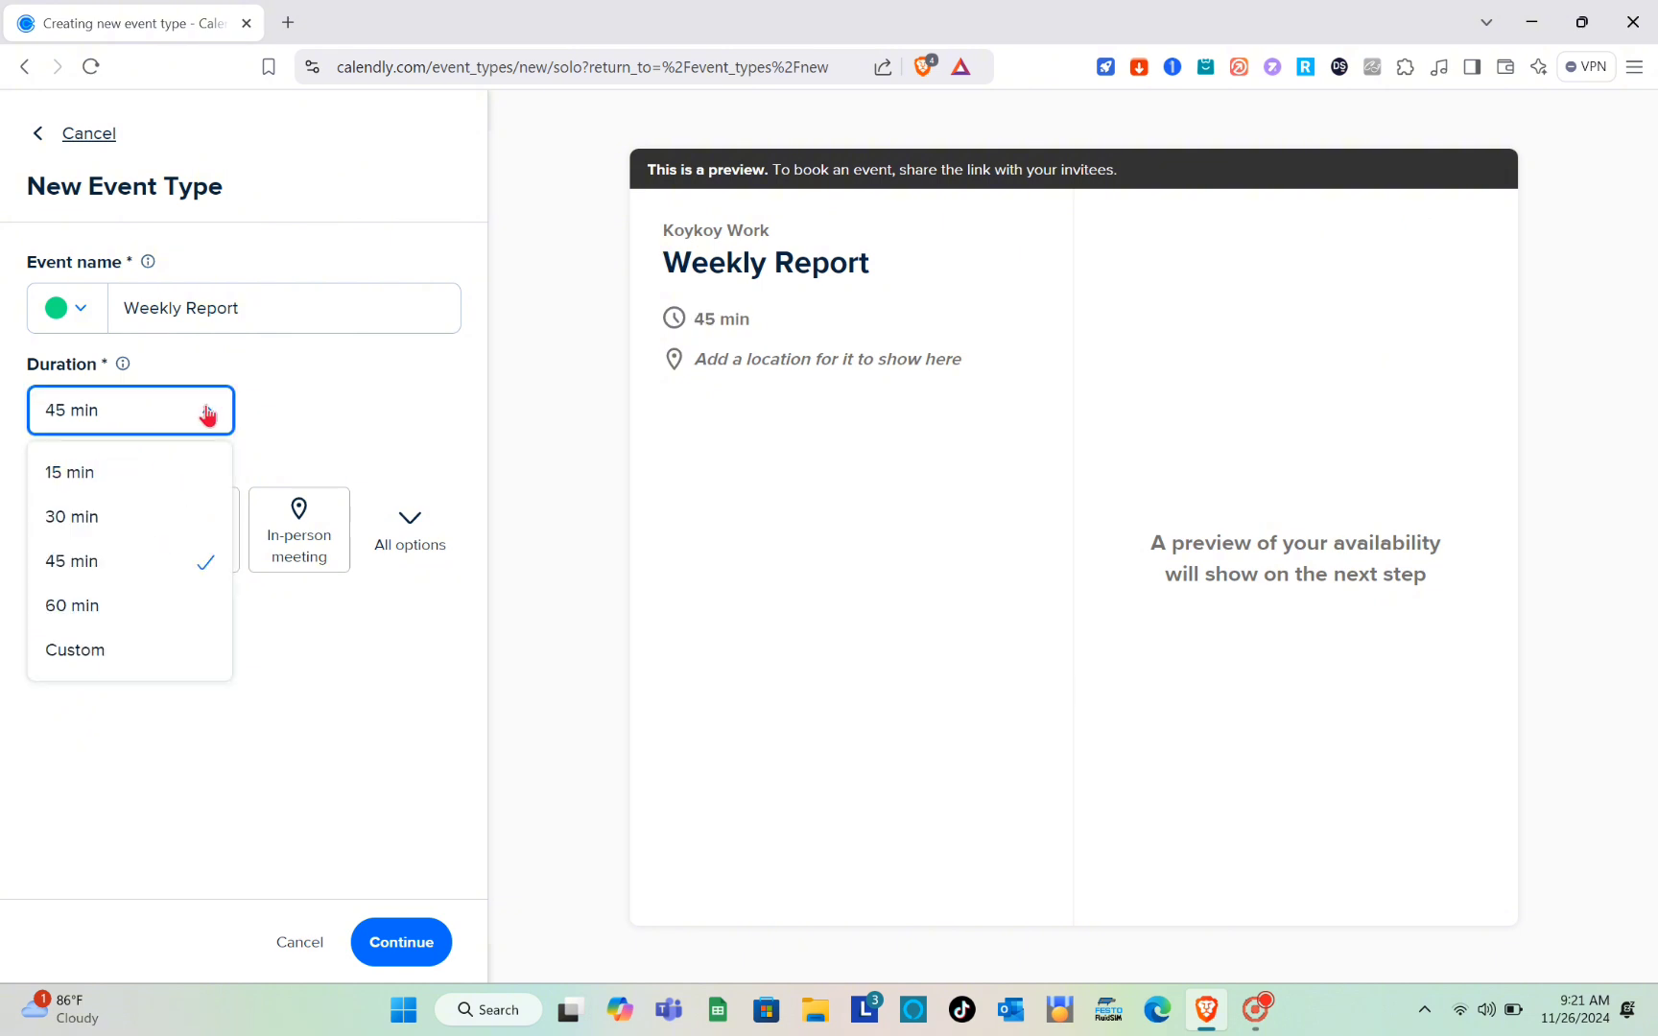
click(113, 603)
Step: Try a custom duration for the event, and switch back to 60 min
click(220, 421)
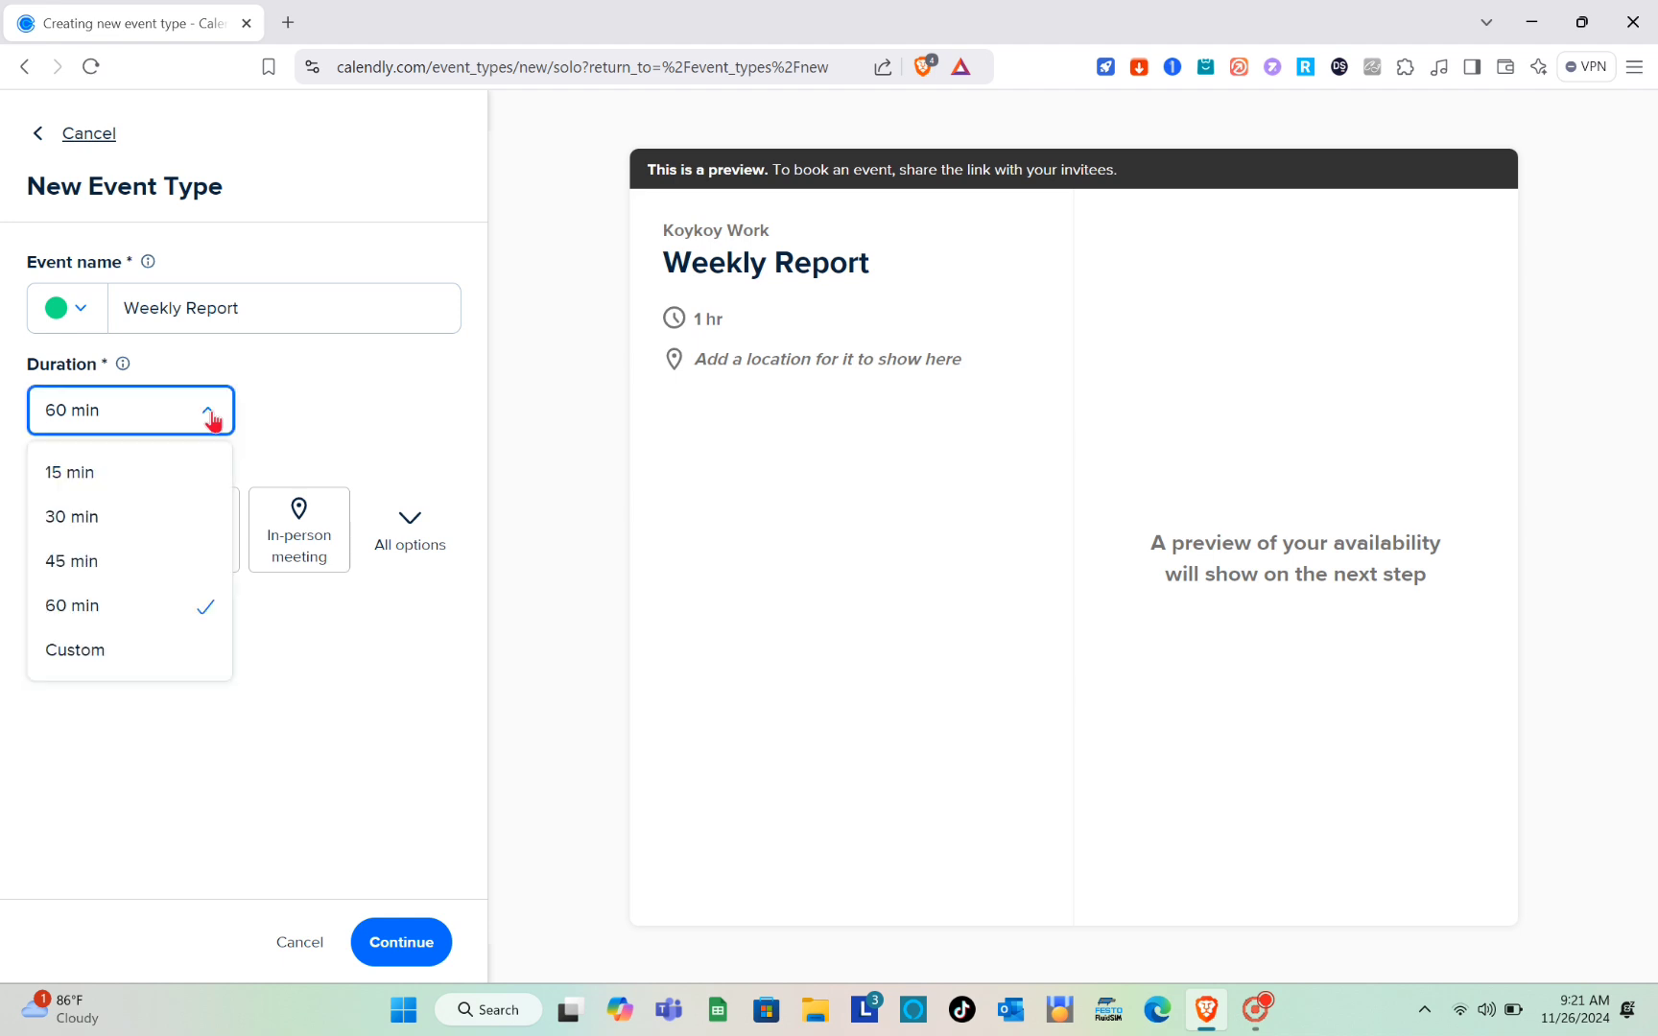
click(137, 663)
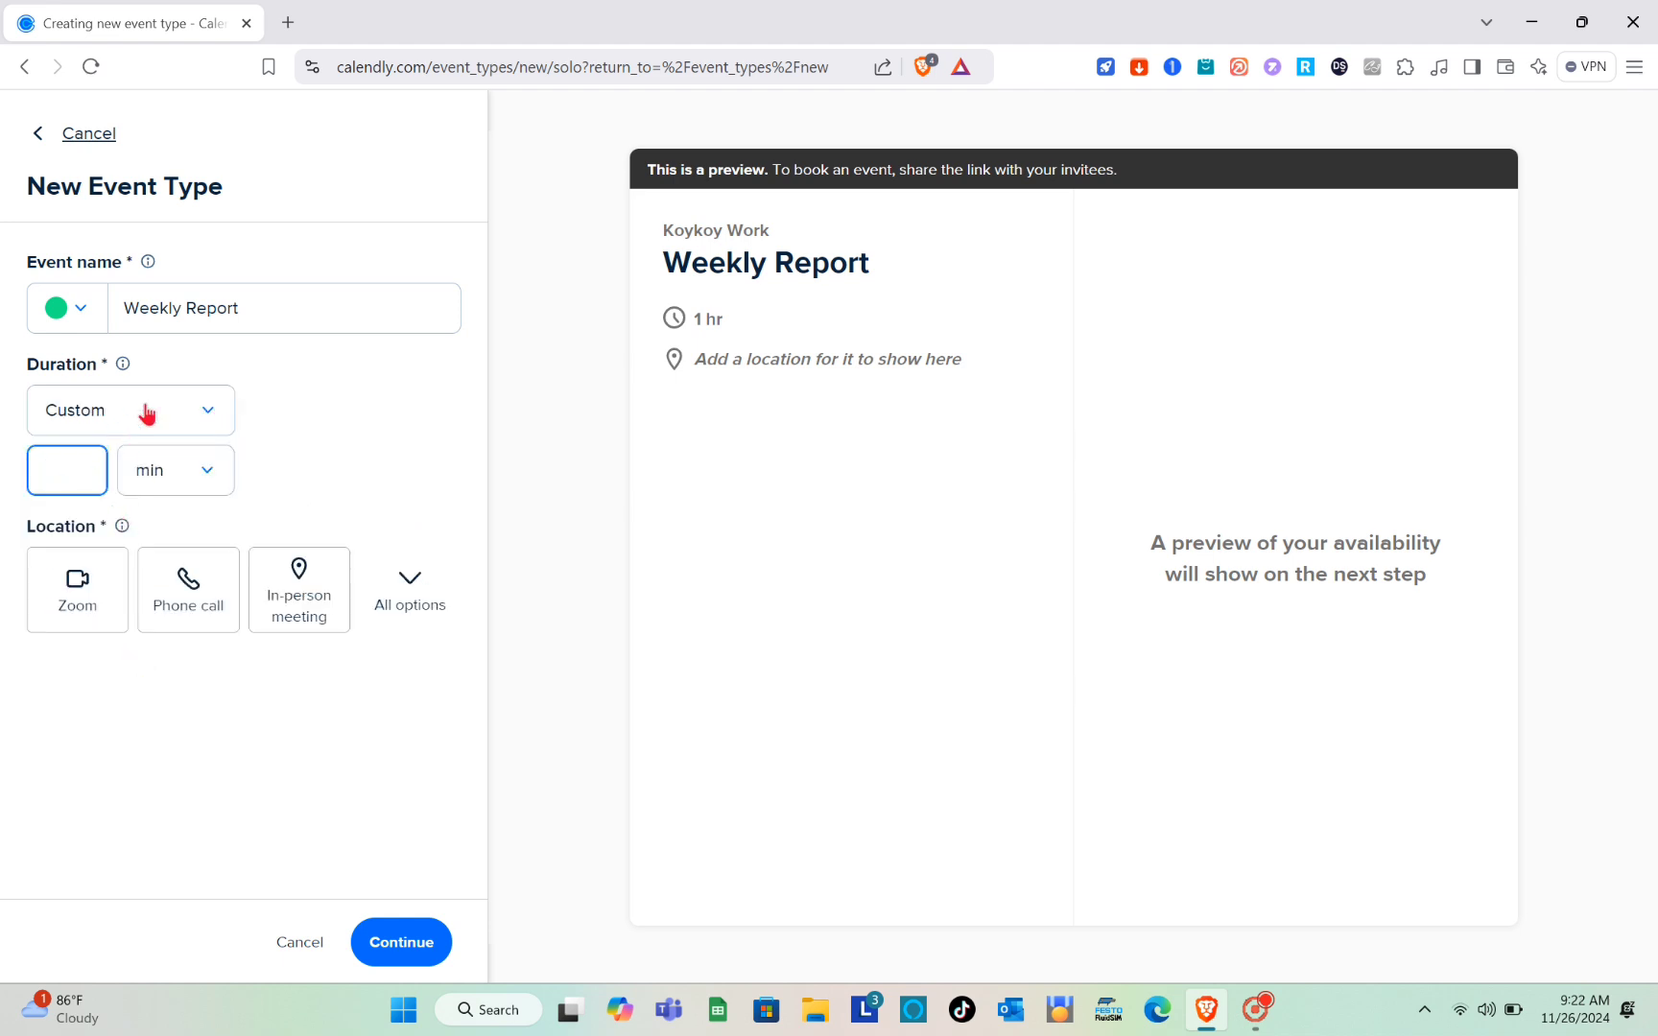
click(204, 411)
click(132, 602)
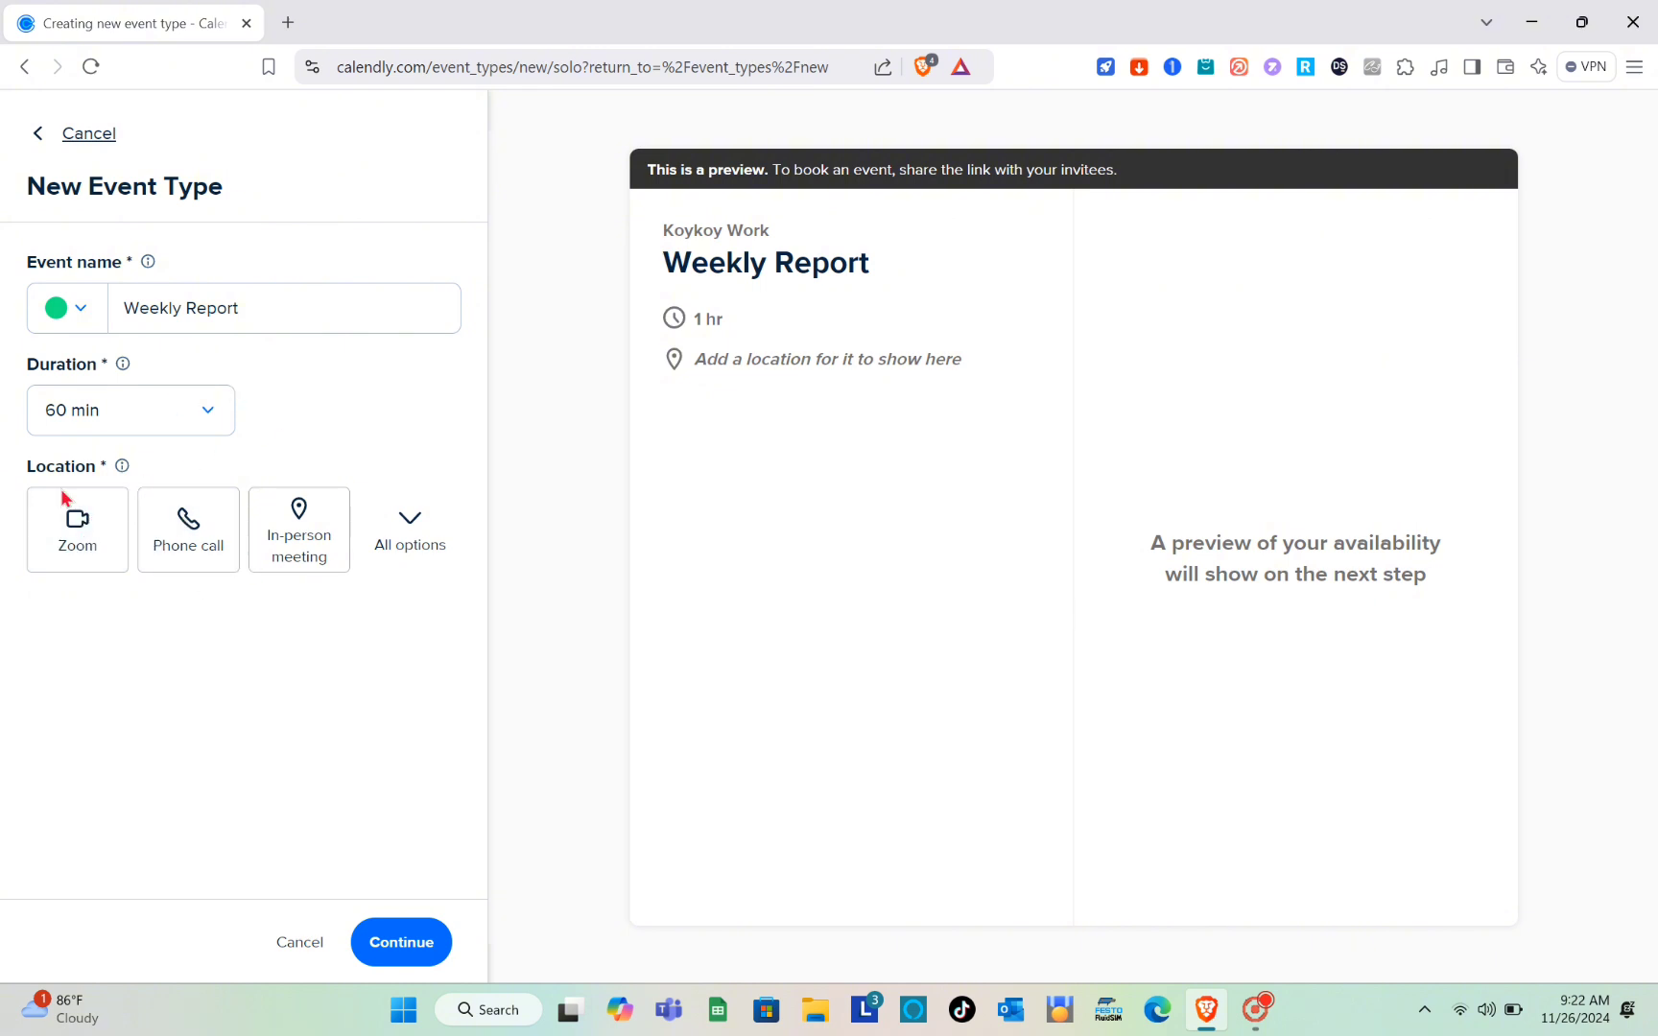
Step: Set the event location to Google Meet, create the event type and dismiss the notice about it
click(414, 532)
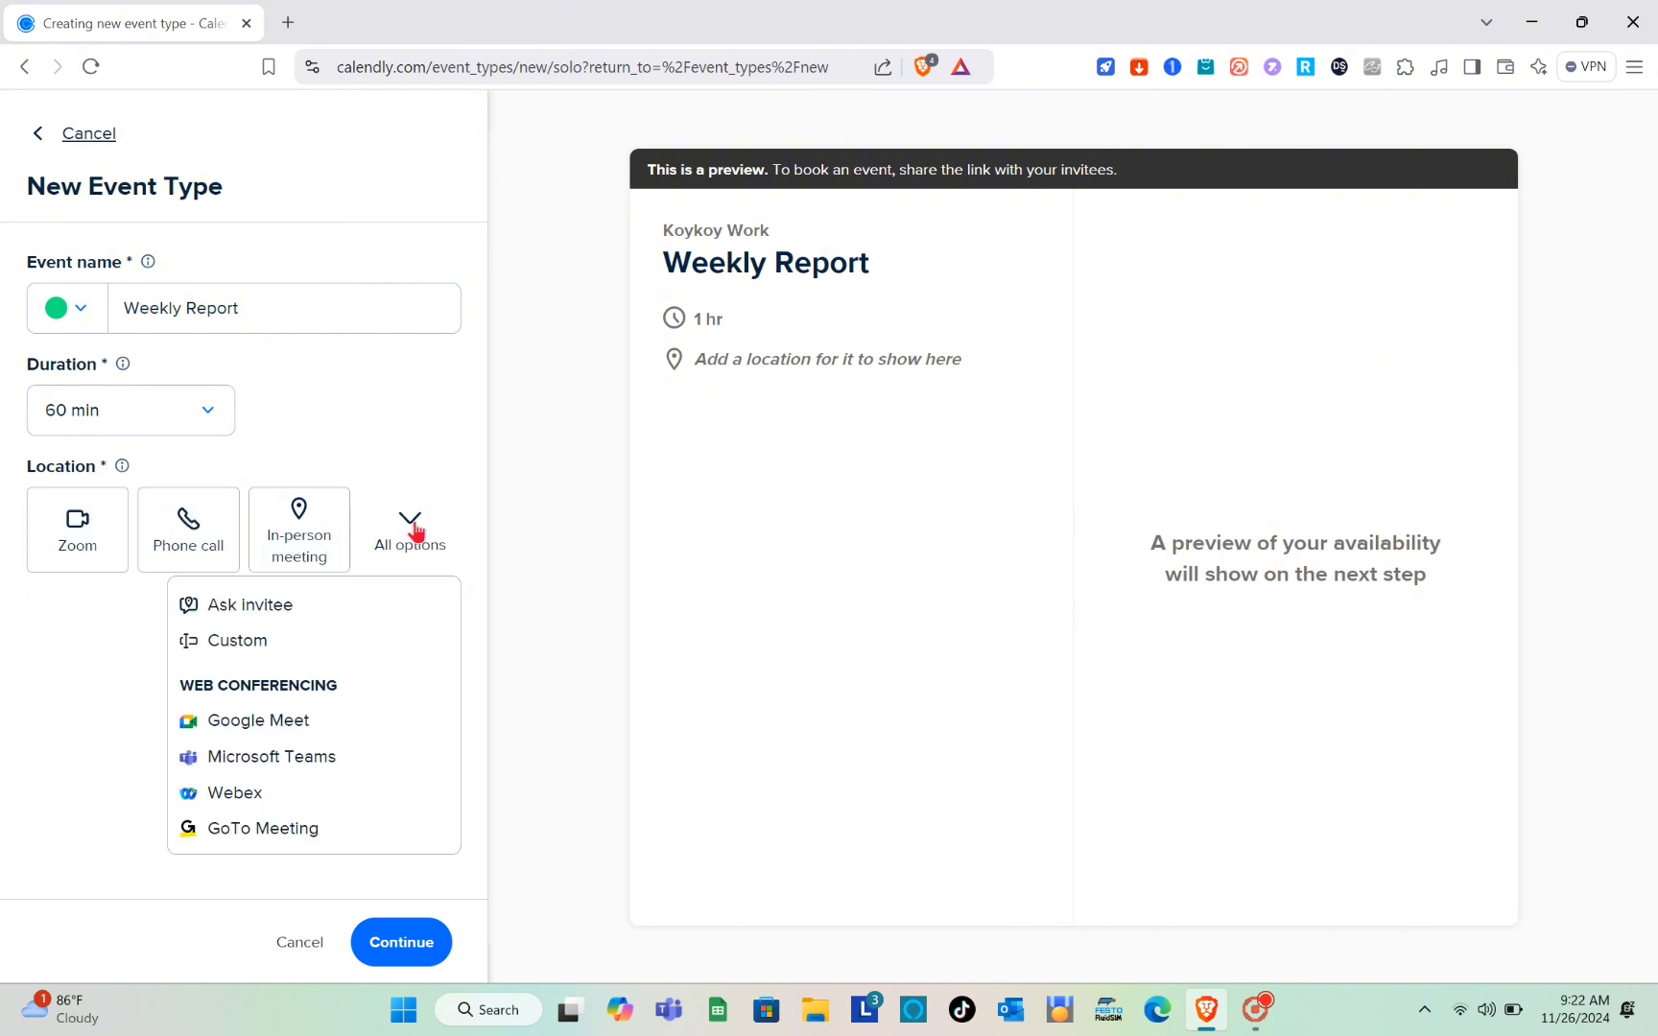
click(280, 731)
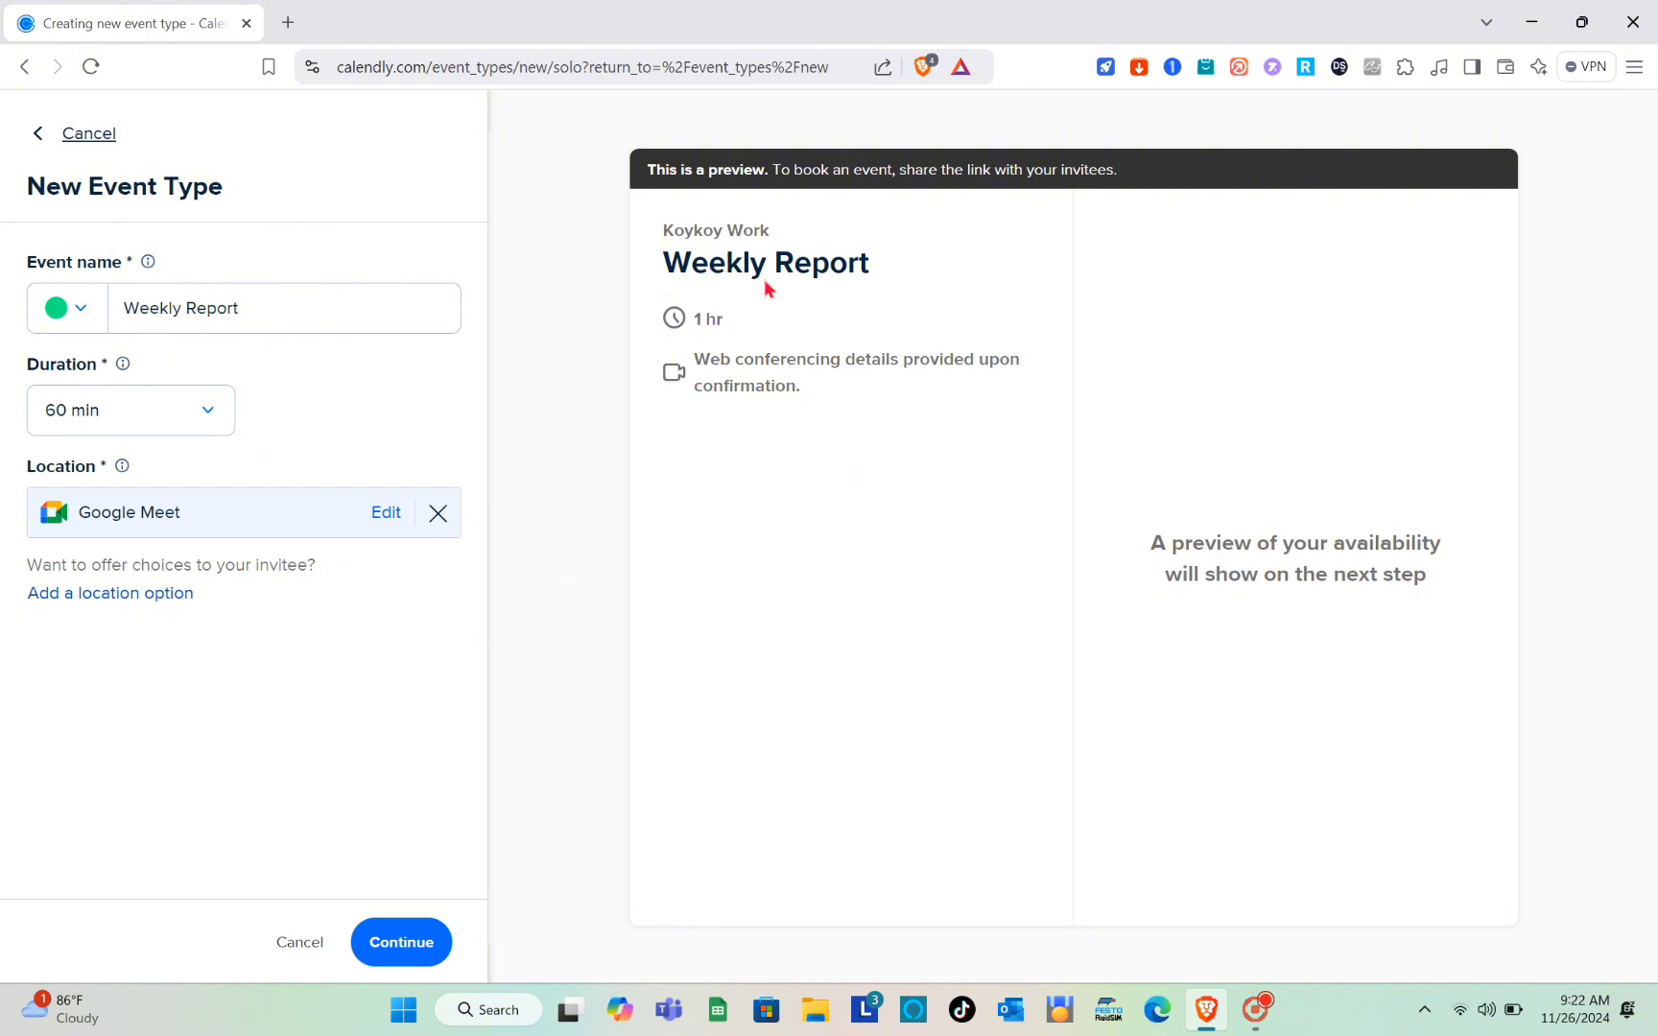
click(404, 945)
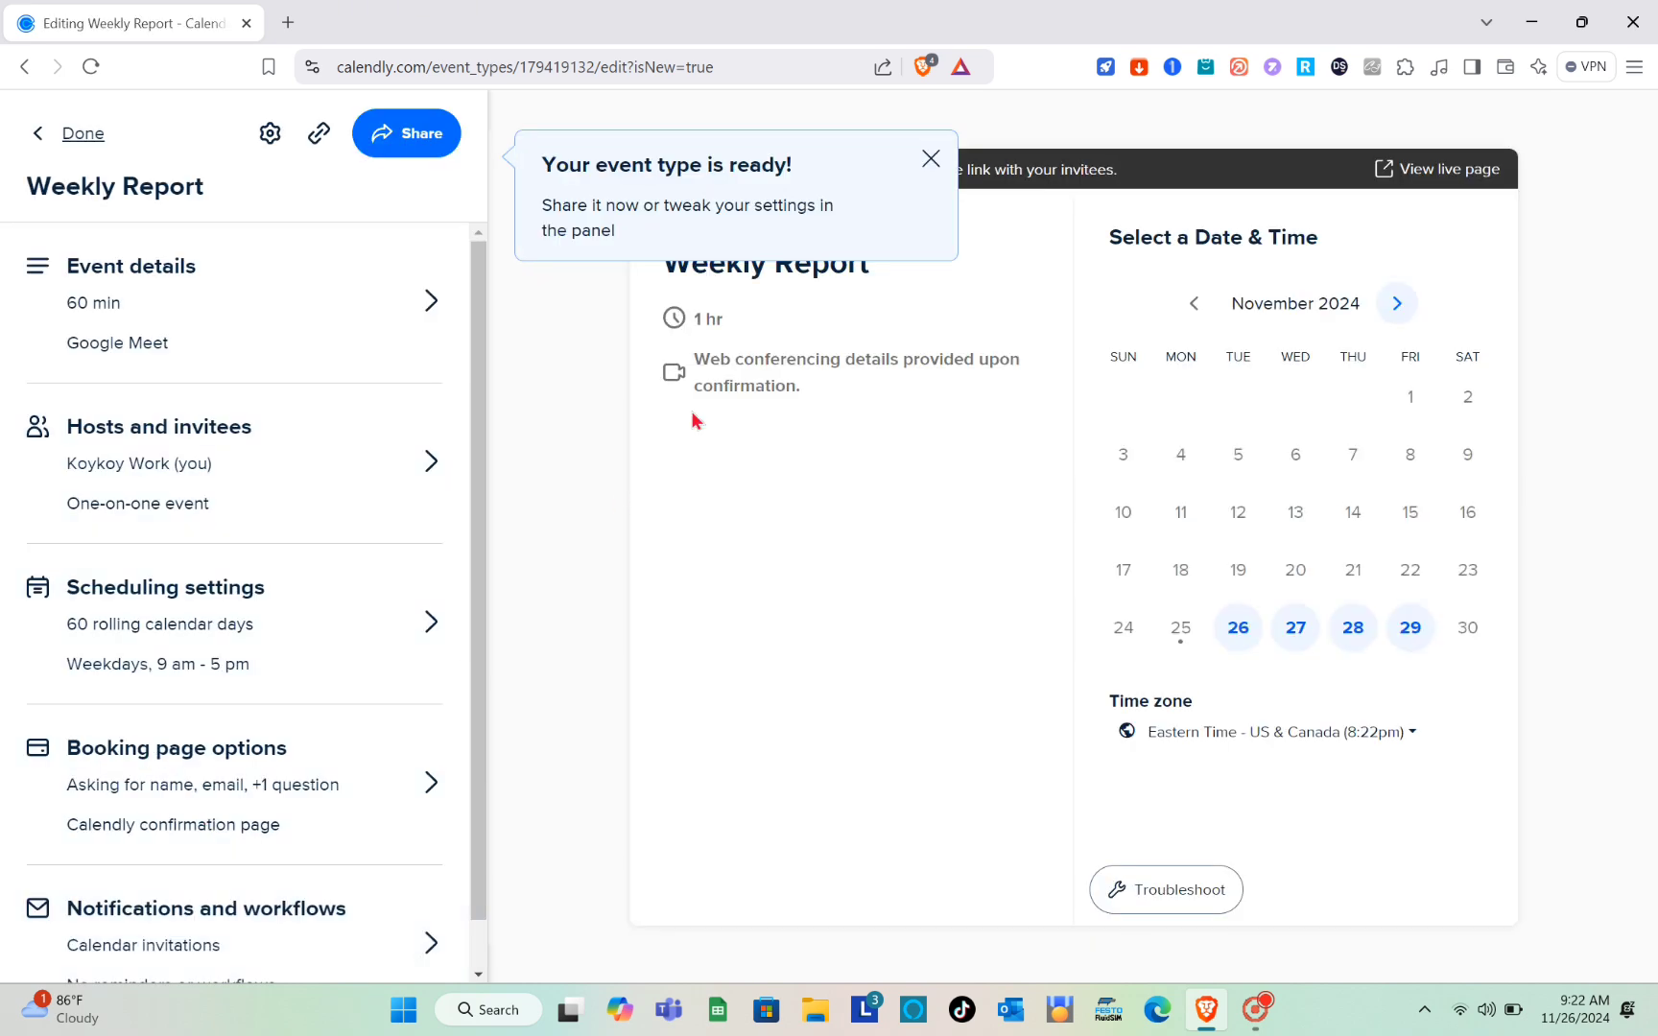
click(931, 160)
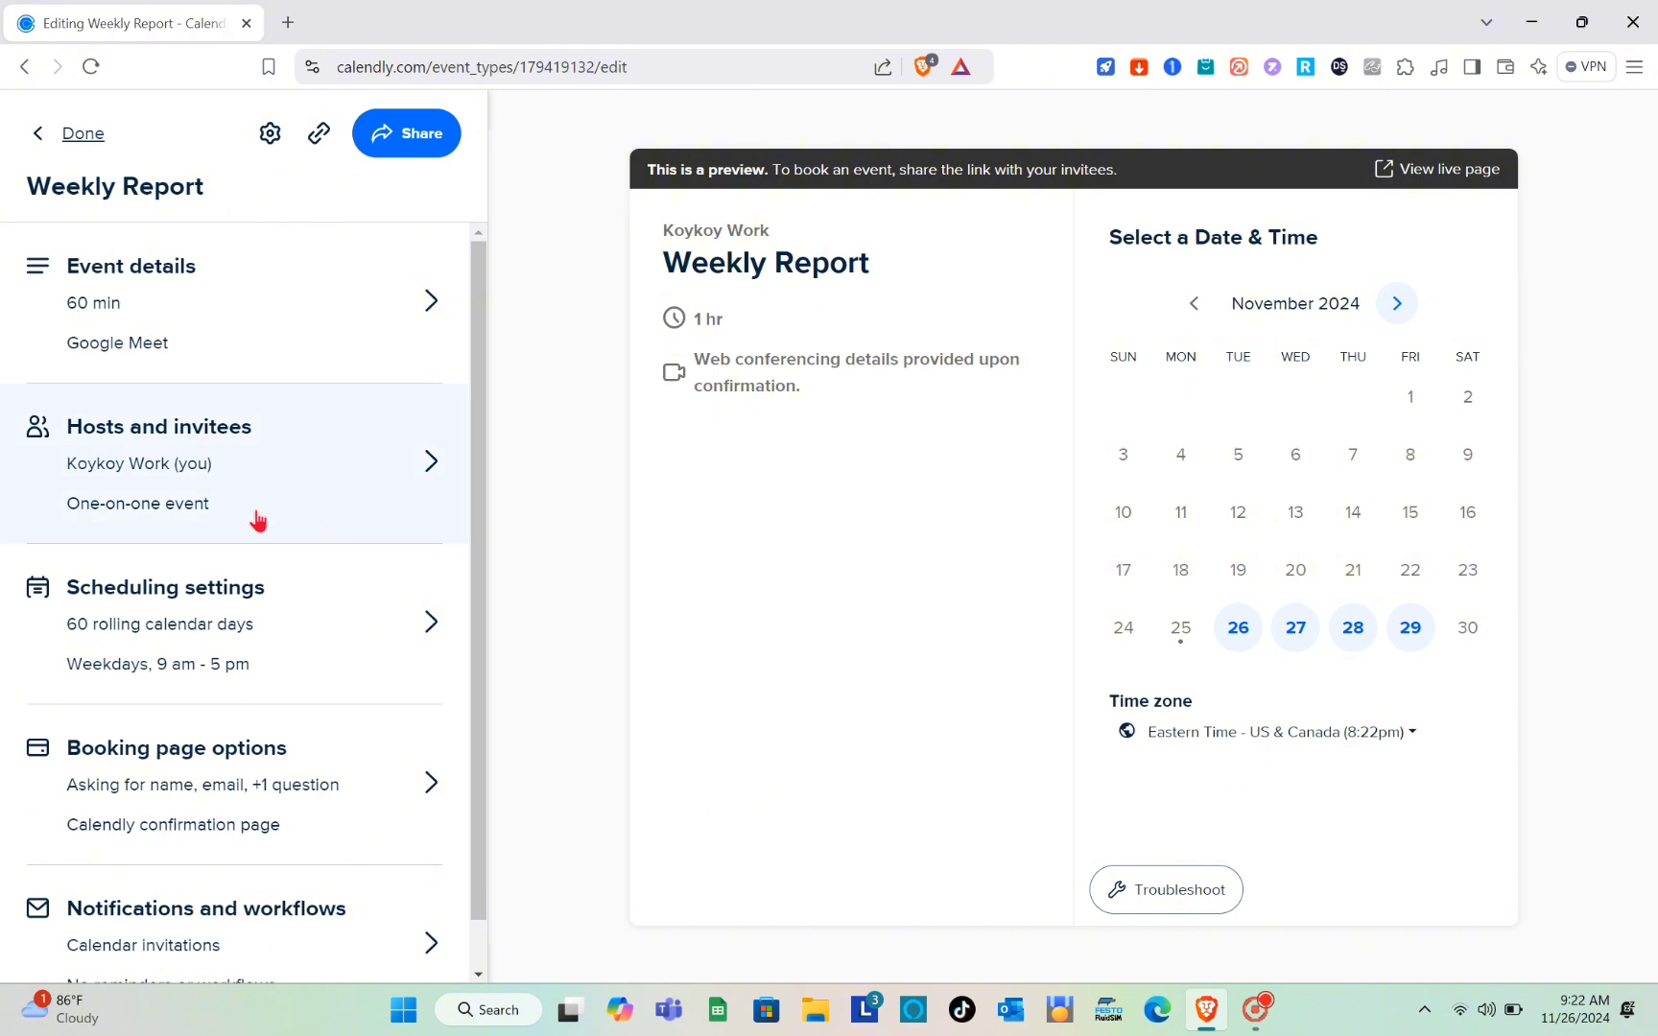
Step: Look over the event type summary, review the Hosts and invitees settings and save them
scroll(259, 523, down, 1)
scroll(258, 523, up, 1)
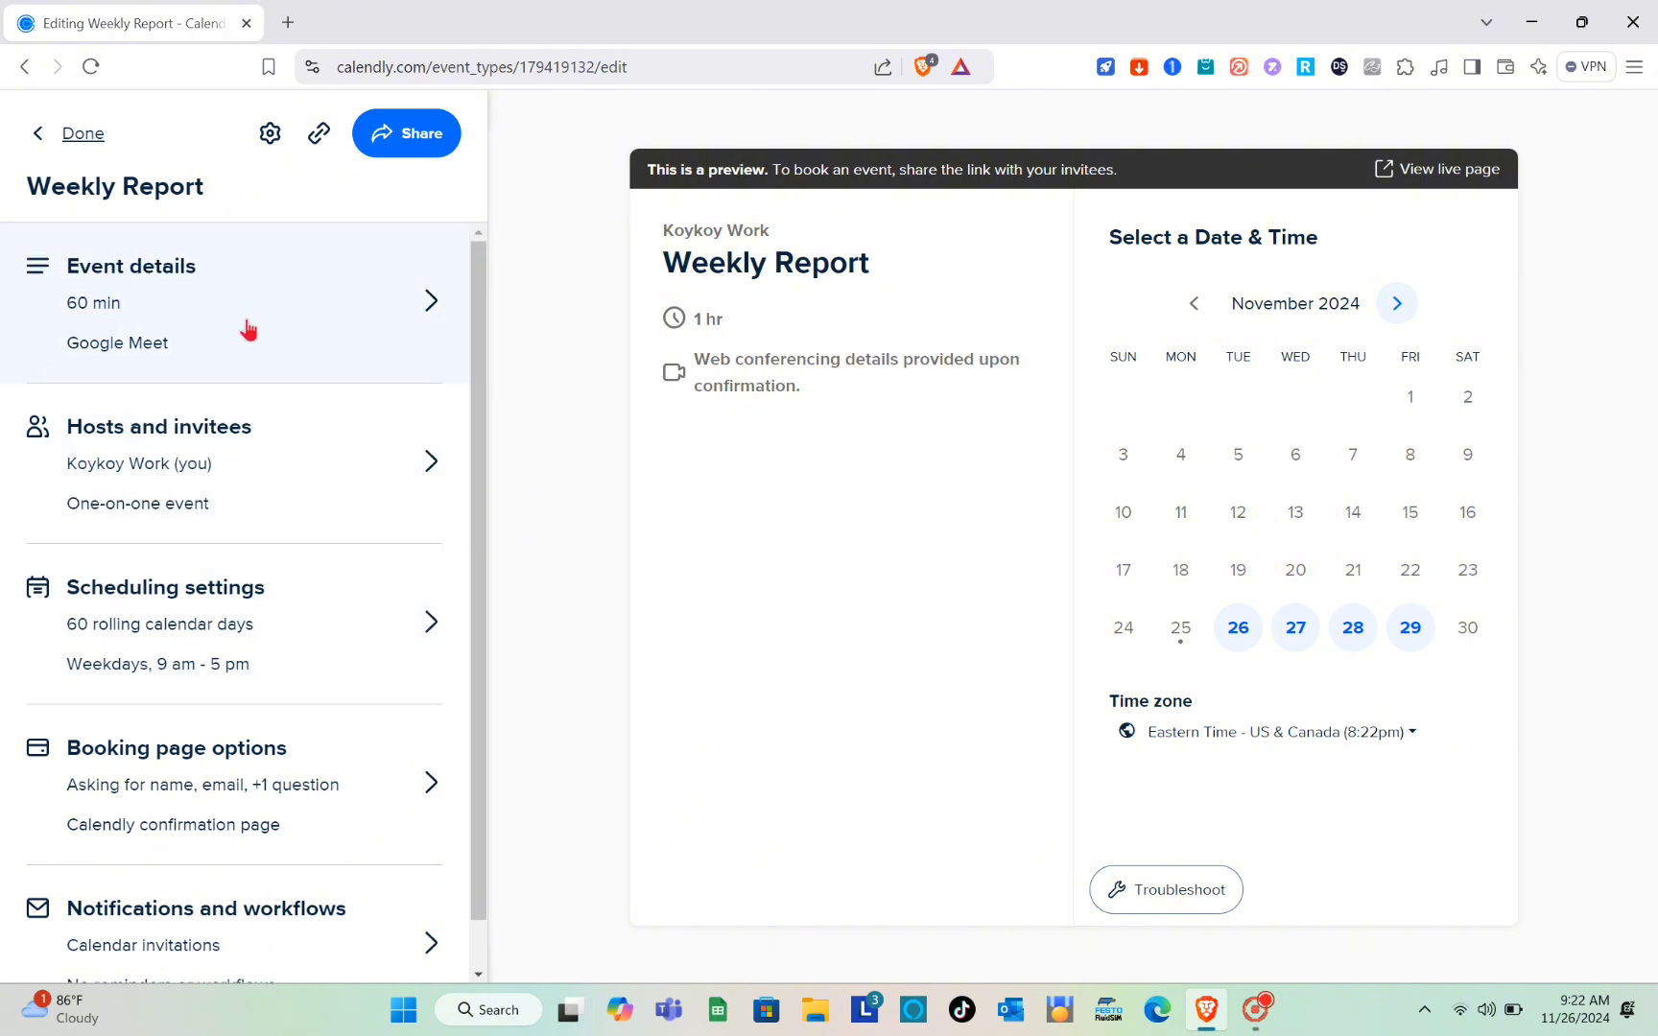
scroll(221, 660, down, 1)
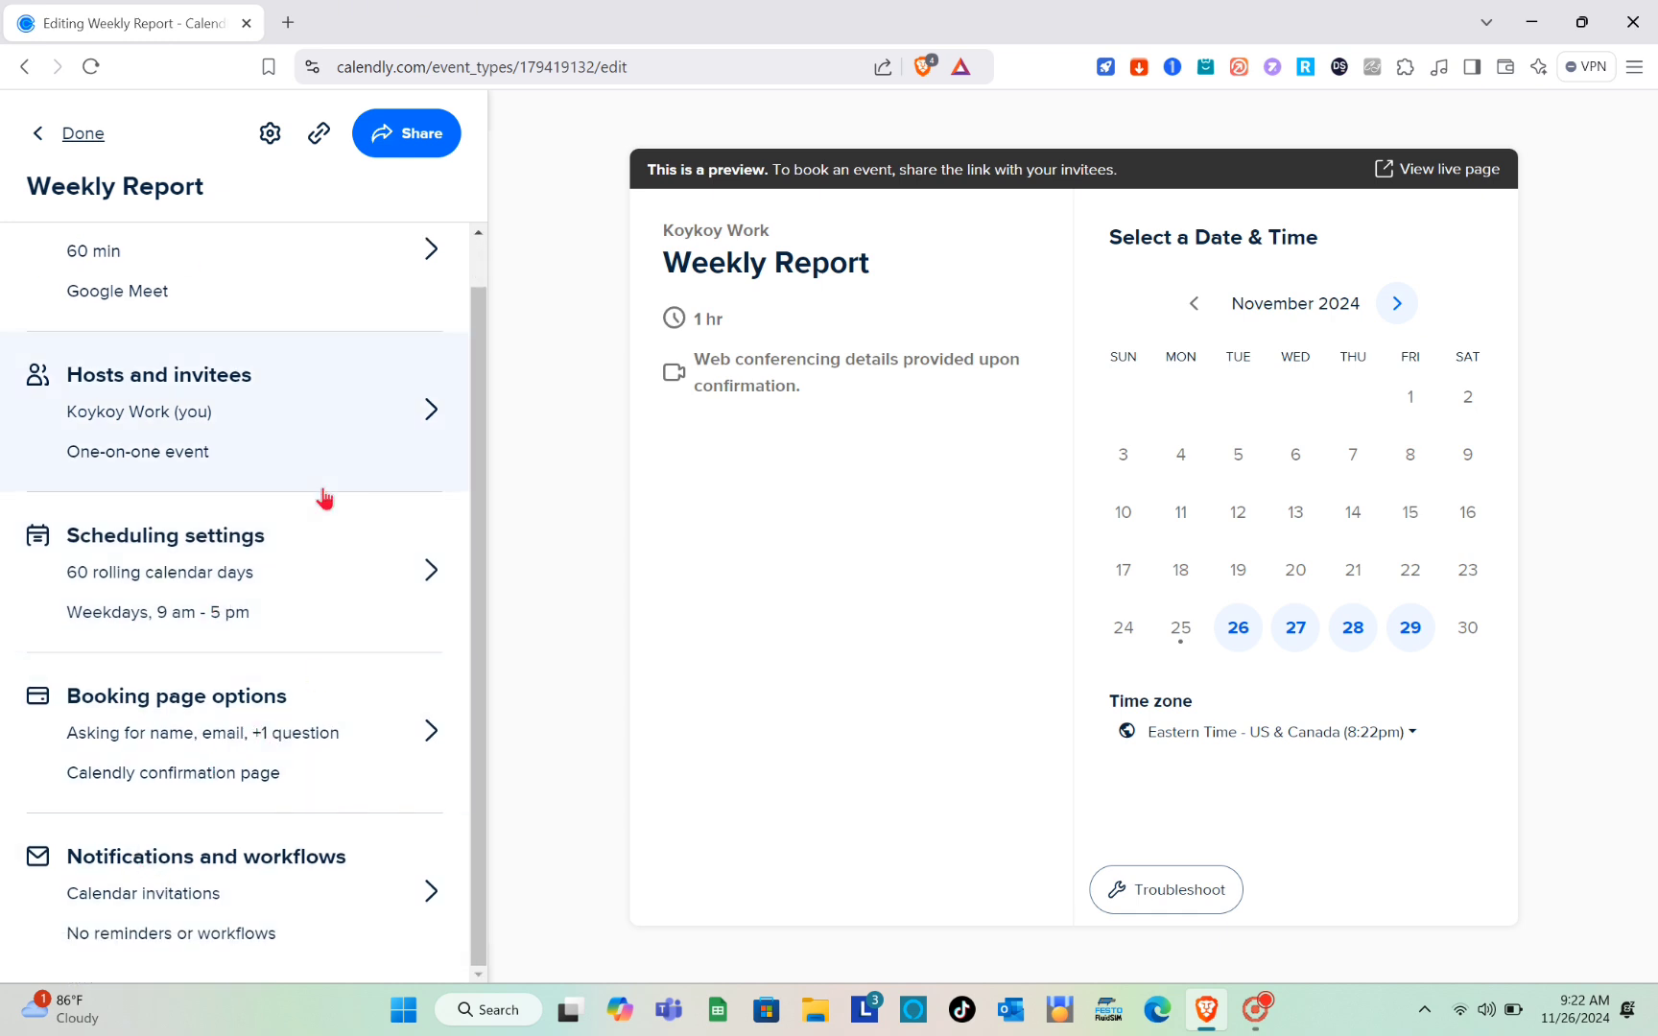
scroll(324, 497, up, 1)
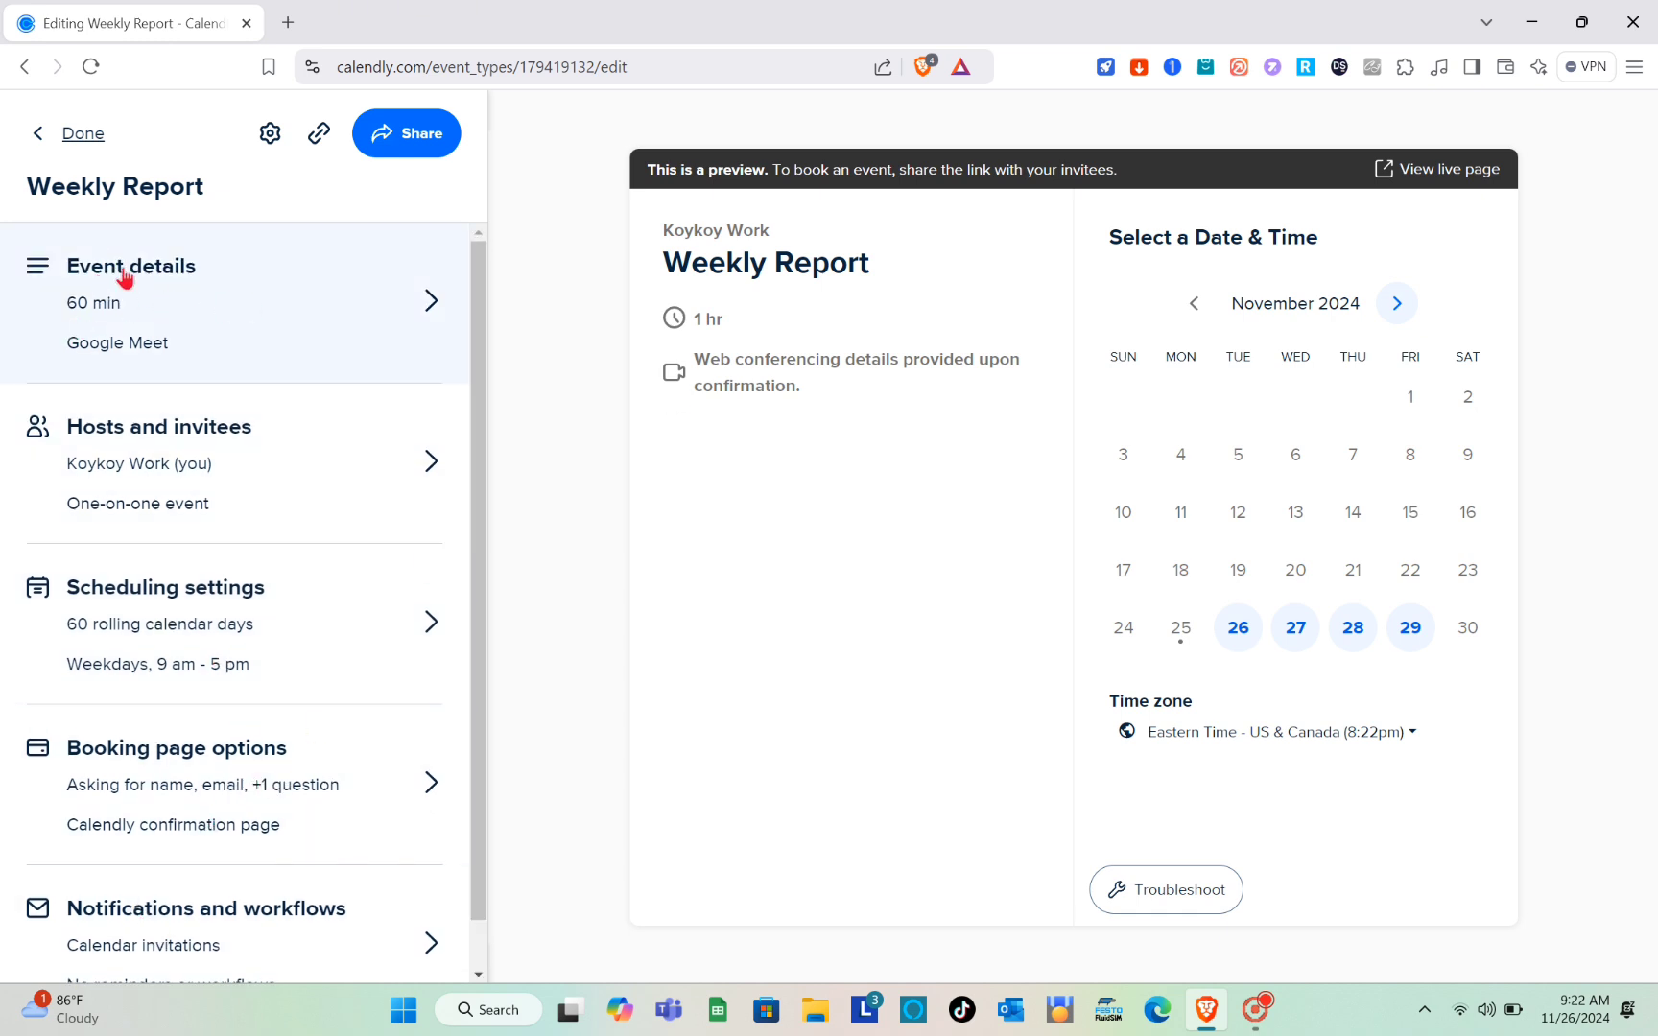
click(366, 442)
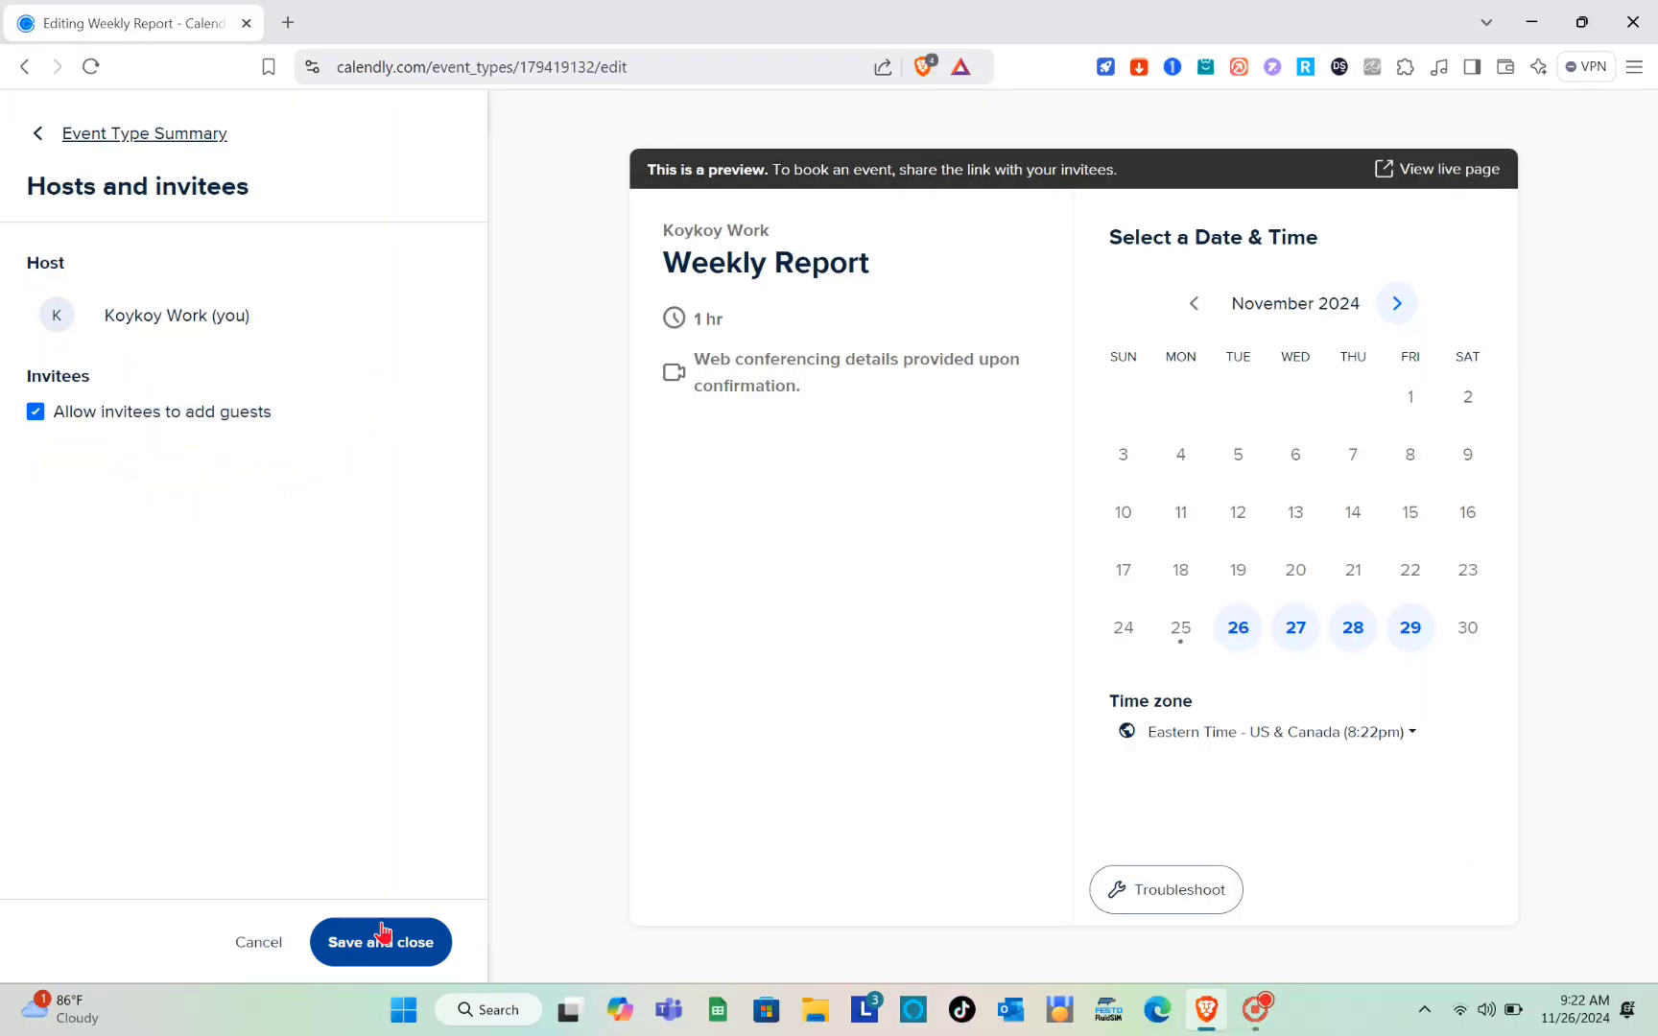
click(382, 933)
Step: Open the scheduling settings and count the rolling date range in weekdays instead of calendar days
scroll(231, 645, down, 1)
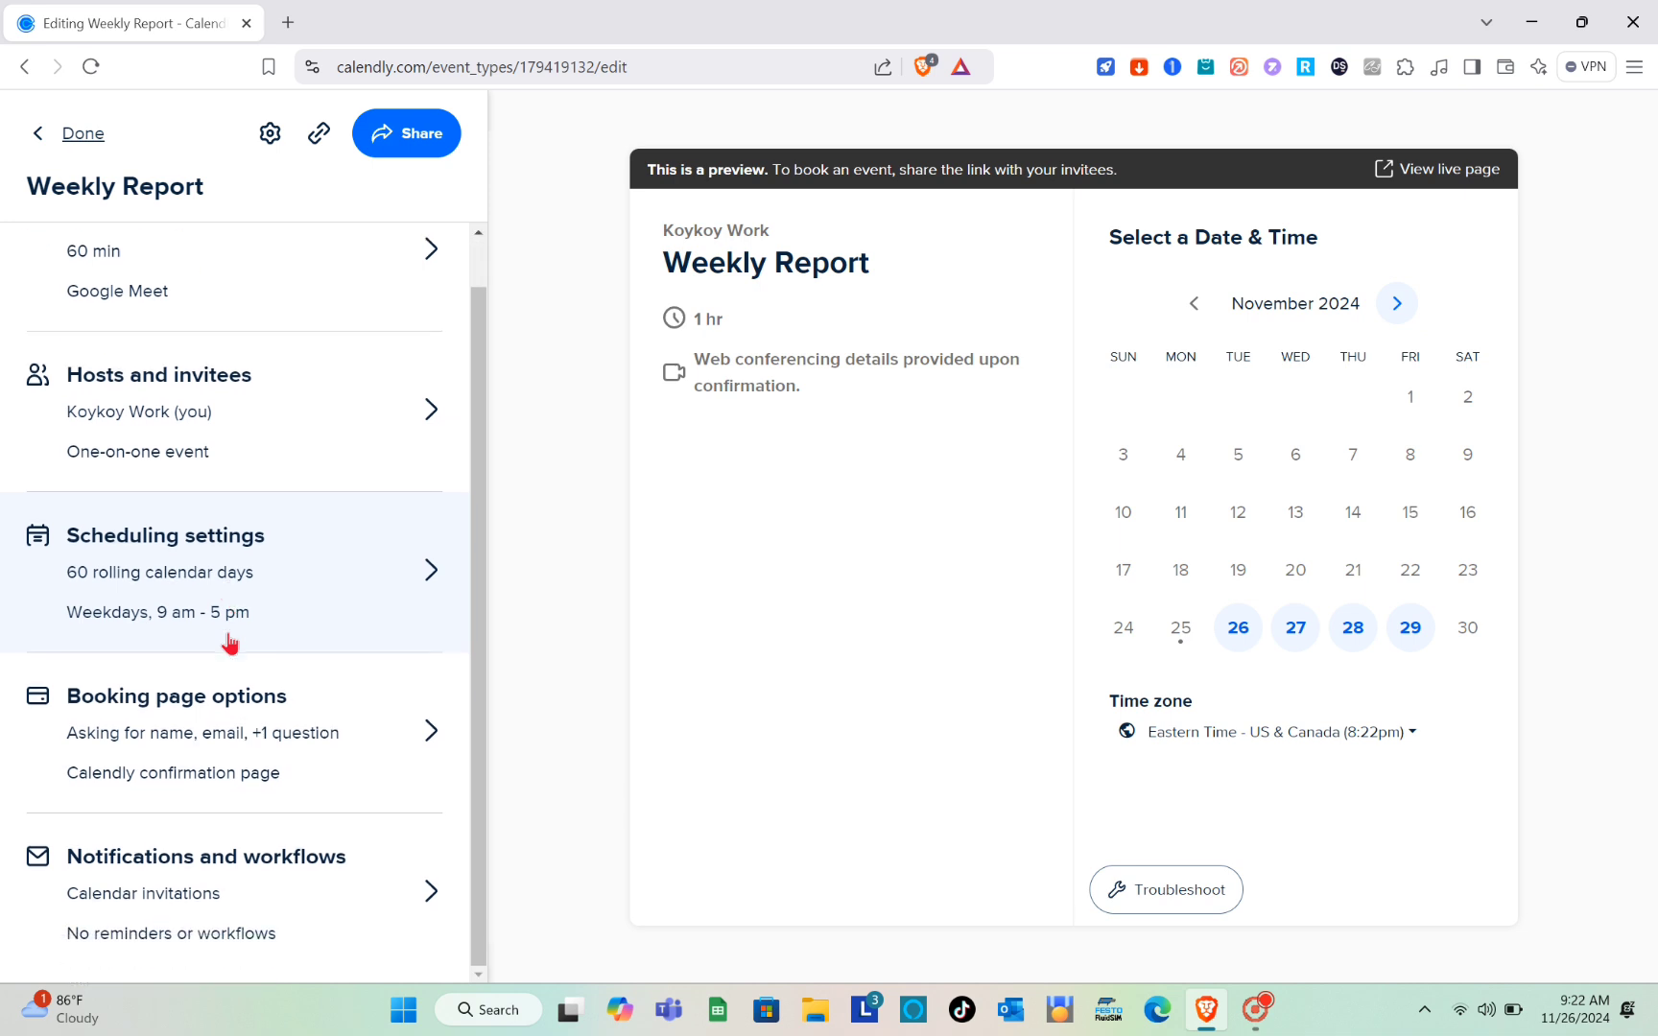
click(341, 581)
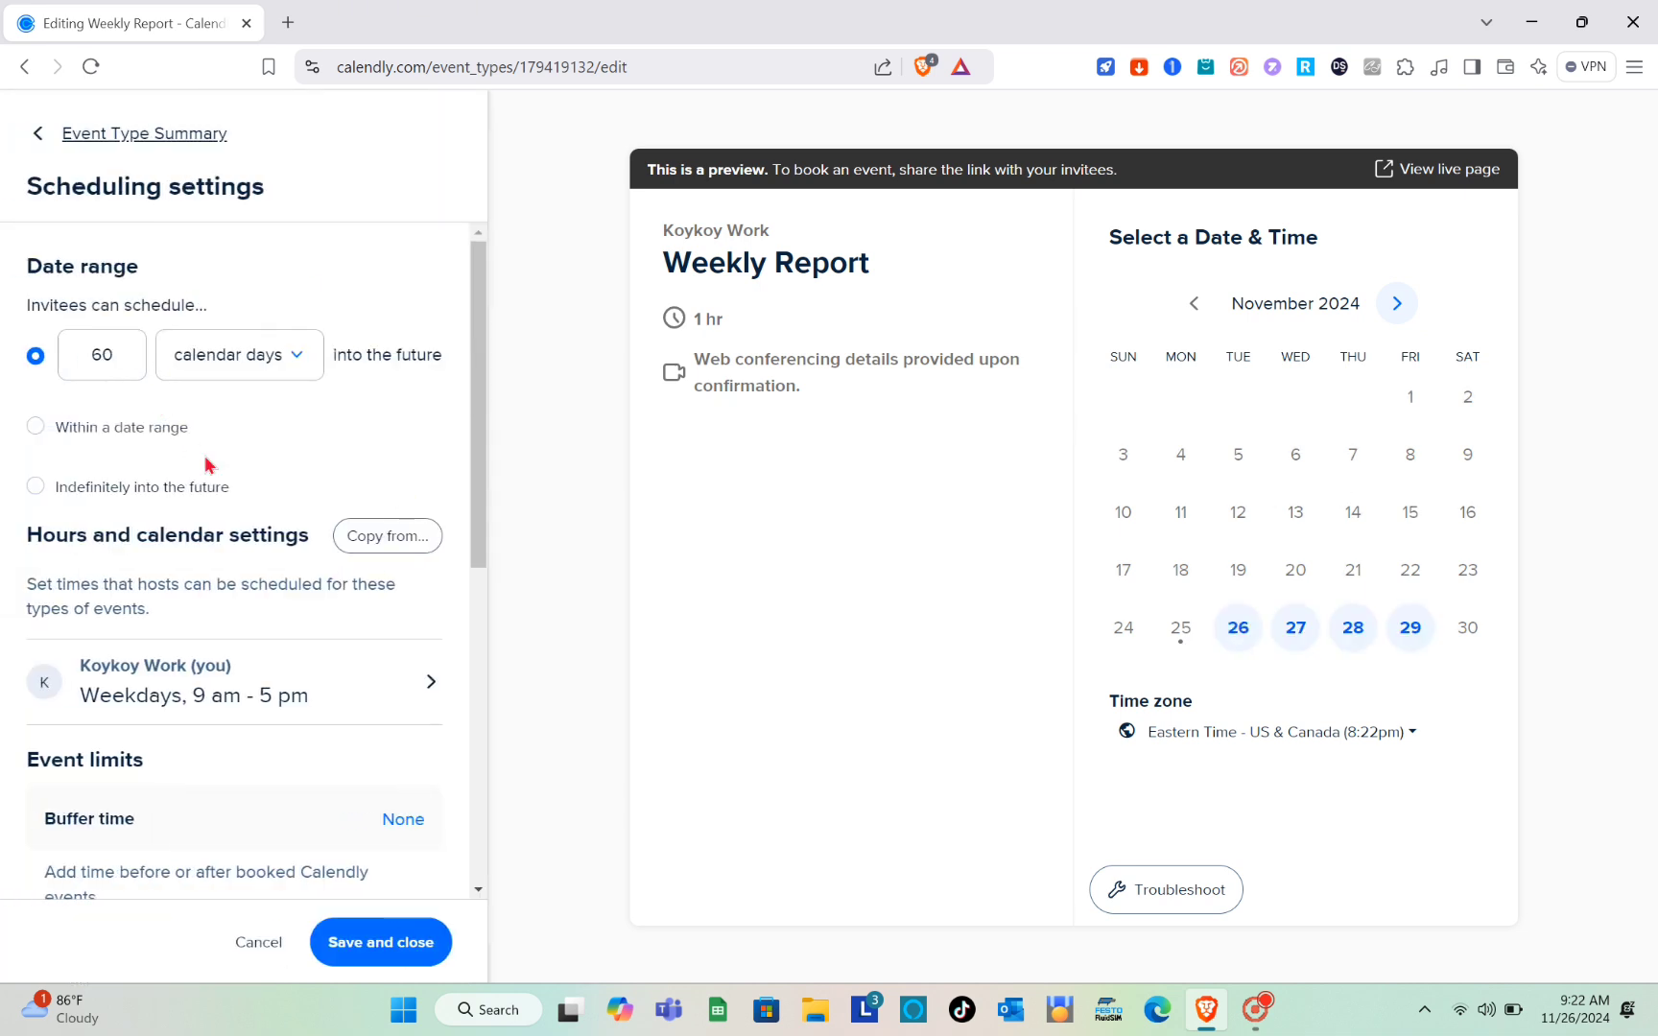
scroll(205, 466, down, 1)
scroll(205, 465, up, 1)
click(289, 368)
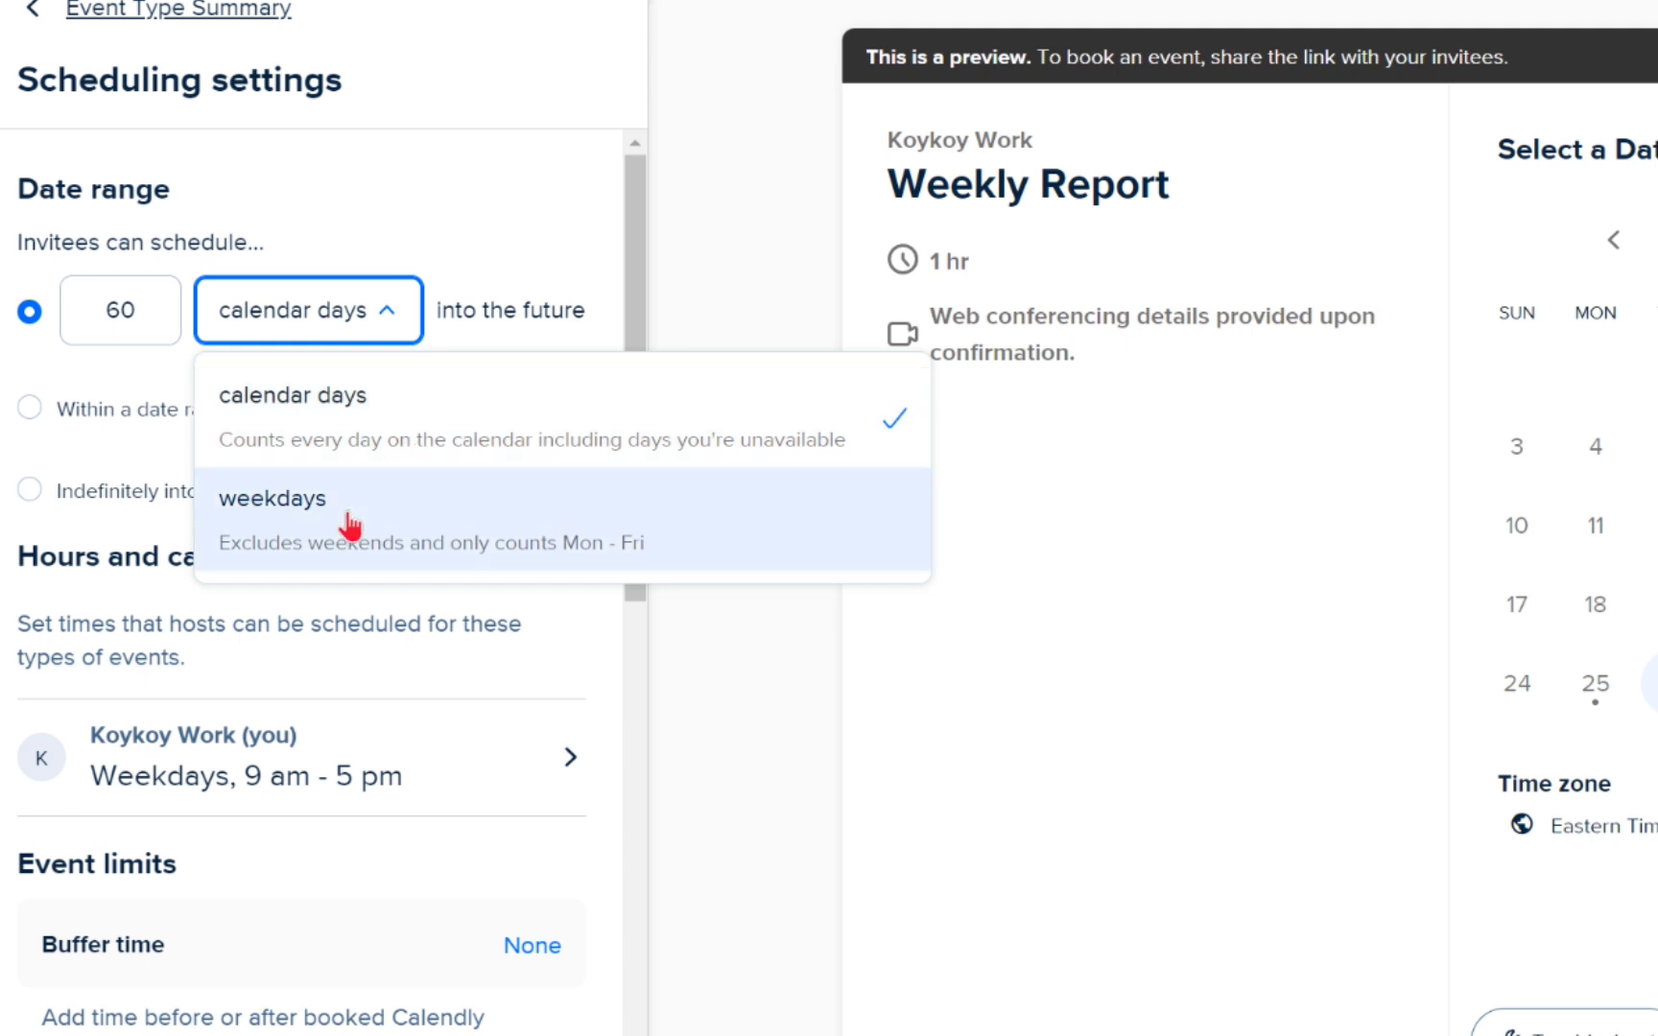
click(378, 327)
click(379, 321)
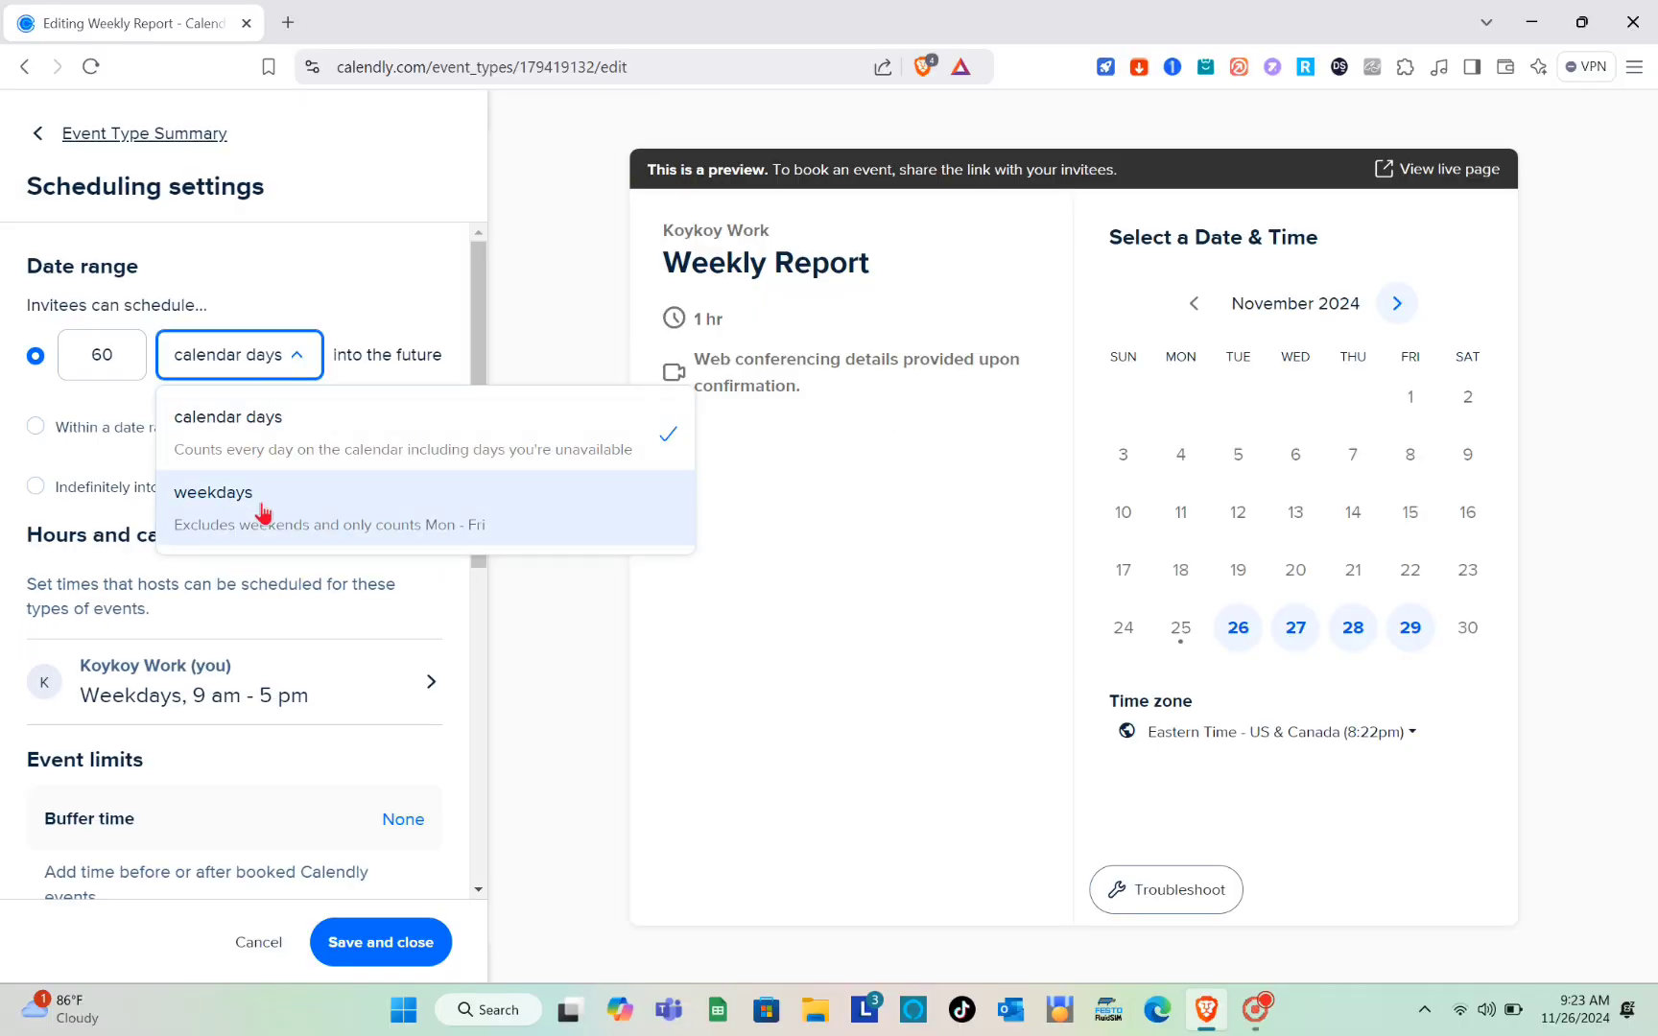
click(381, 543)
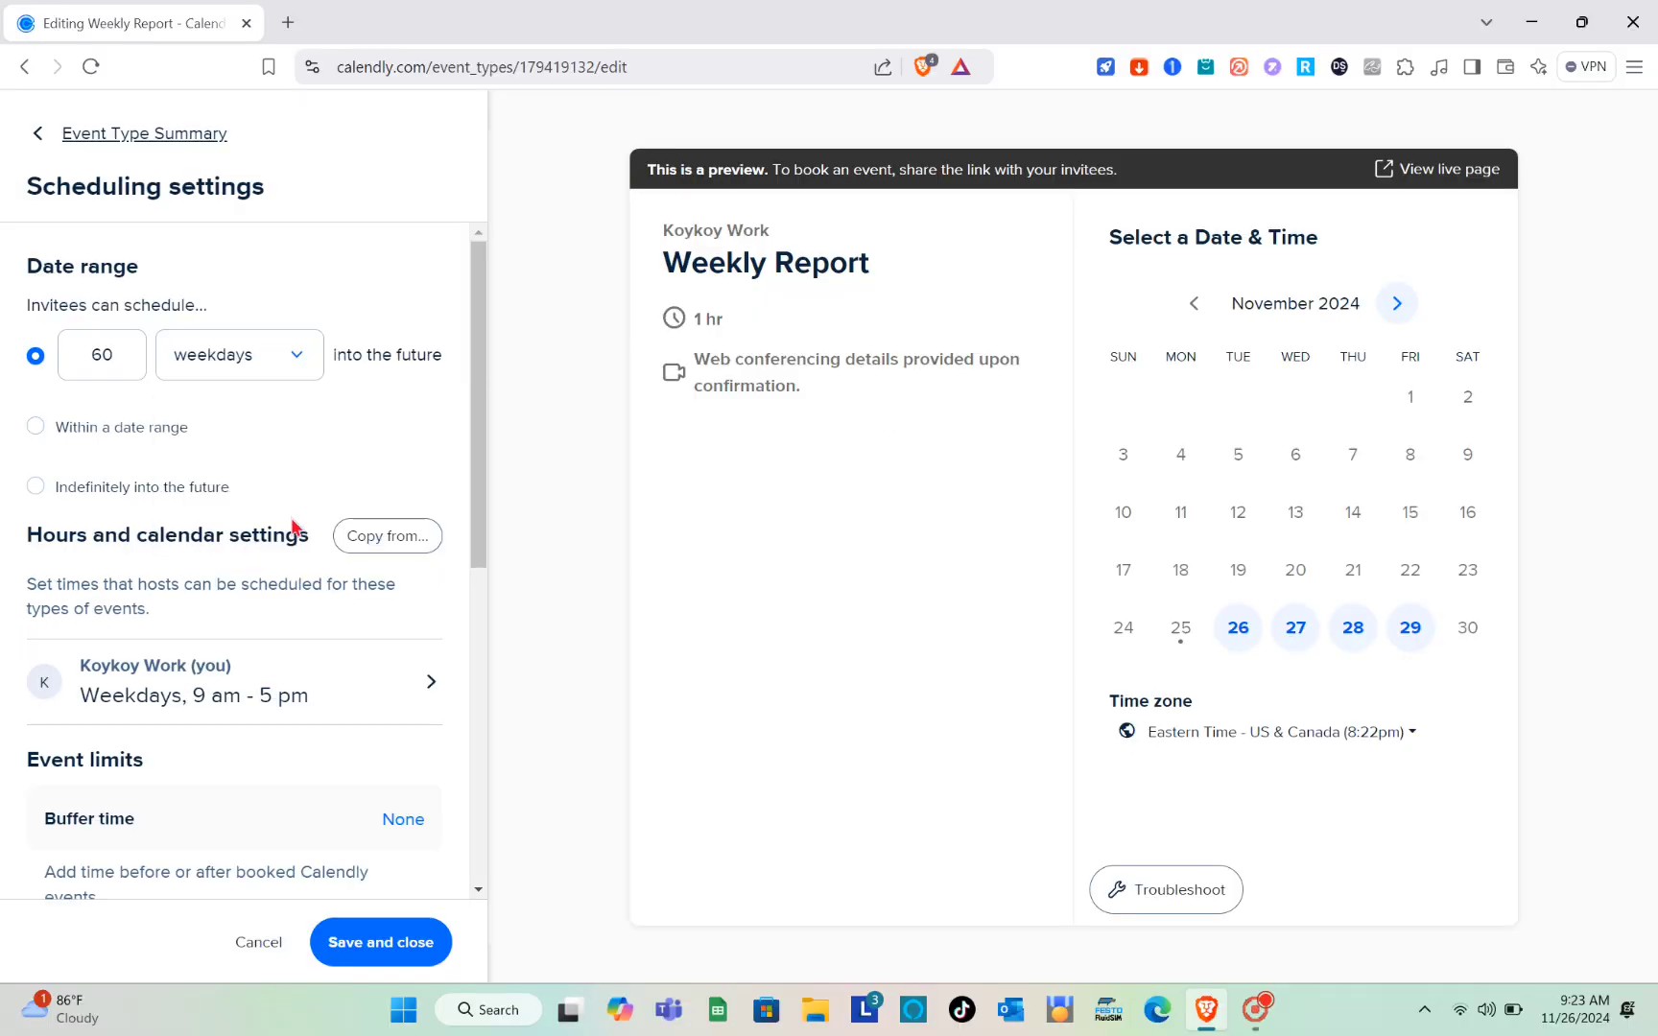
Step: Set the rolling date range to 7 weekdays into the future
click(126, 361)
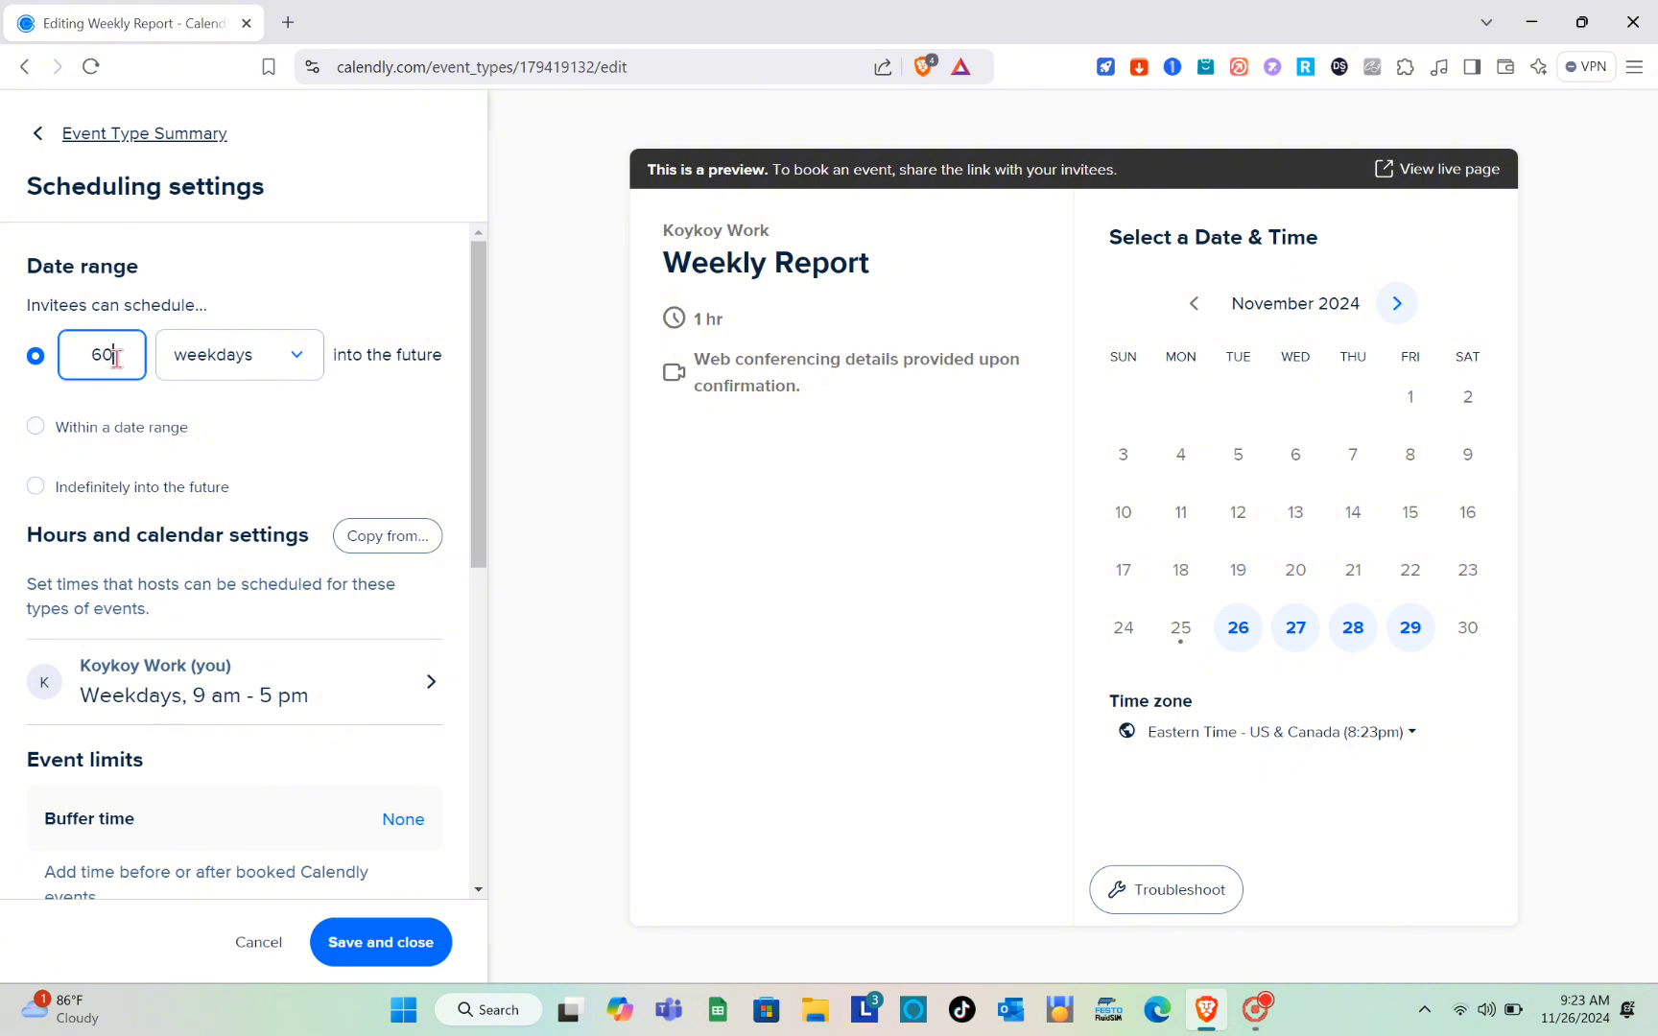
key(BackSpace)
key(BackSpace)
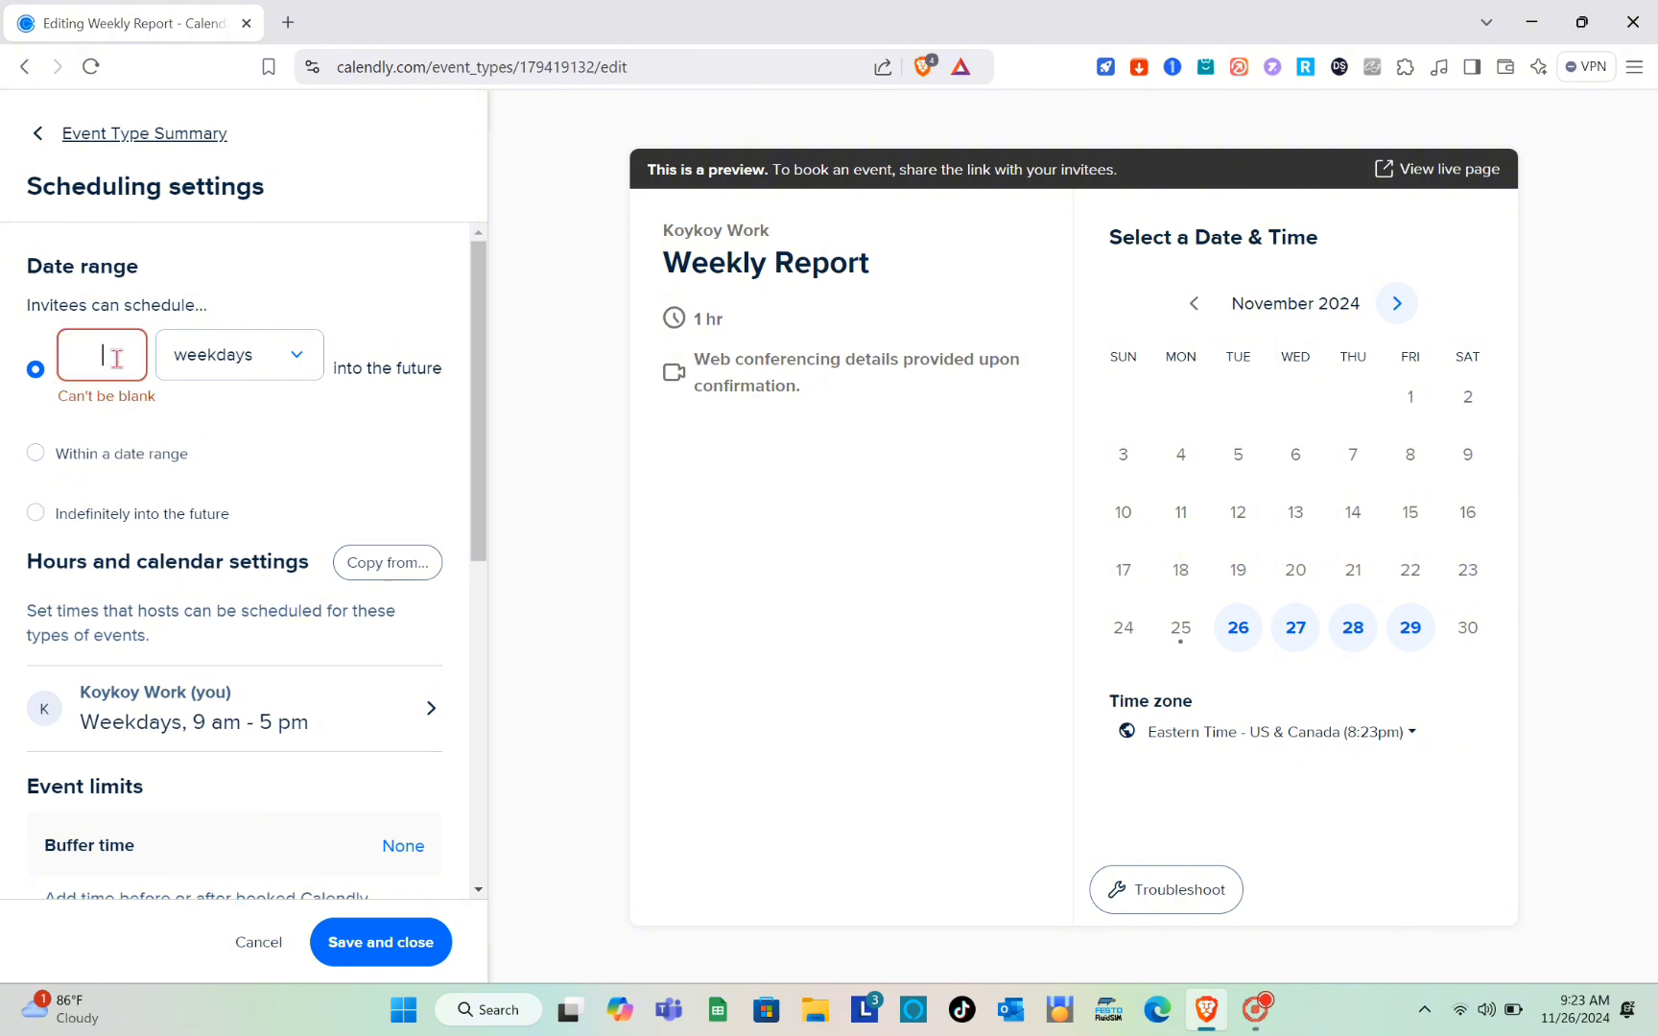
text(7)
Step: Try limiting scheduling to 27 Oct – 9 Nov 2024, and switch the date range to Indefinitely into the future
click(121, 453)
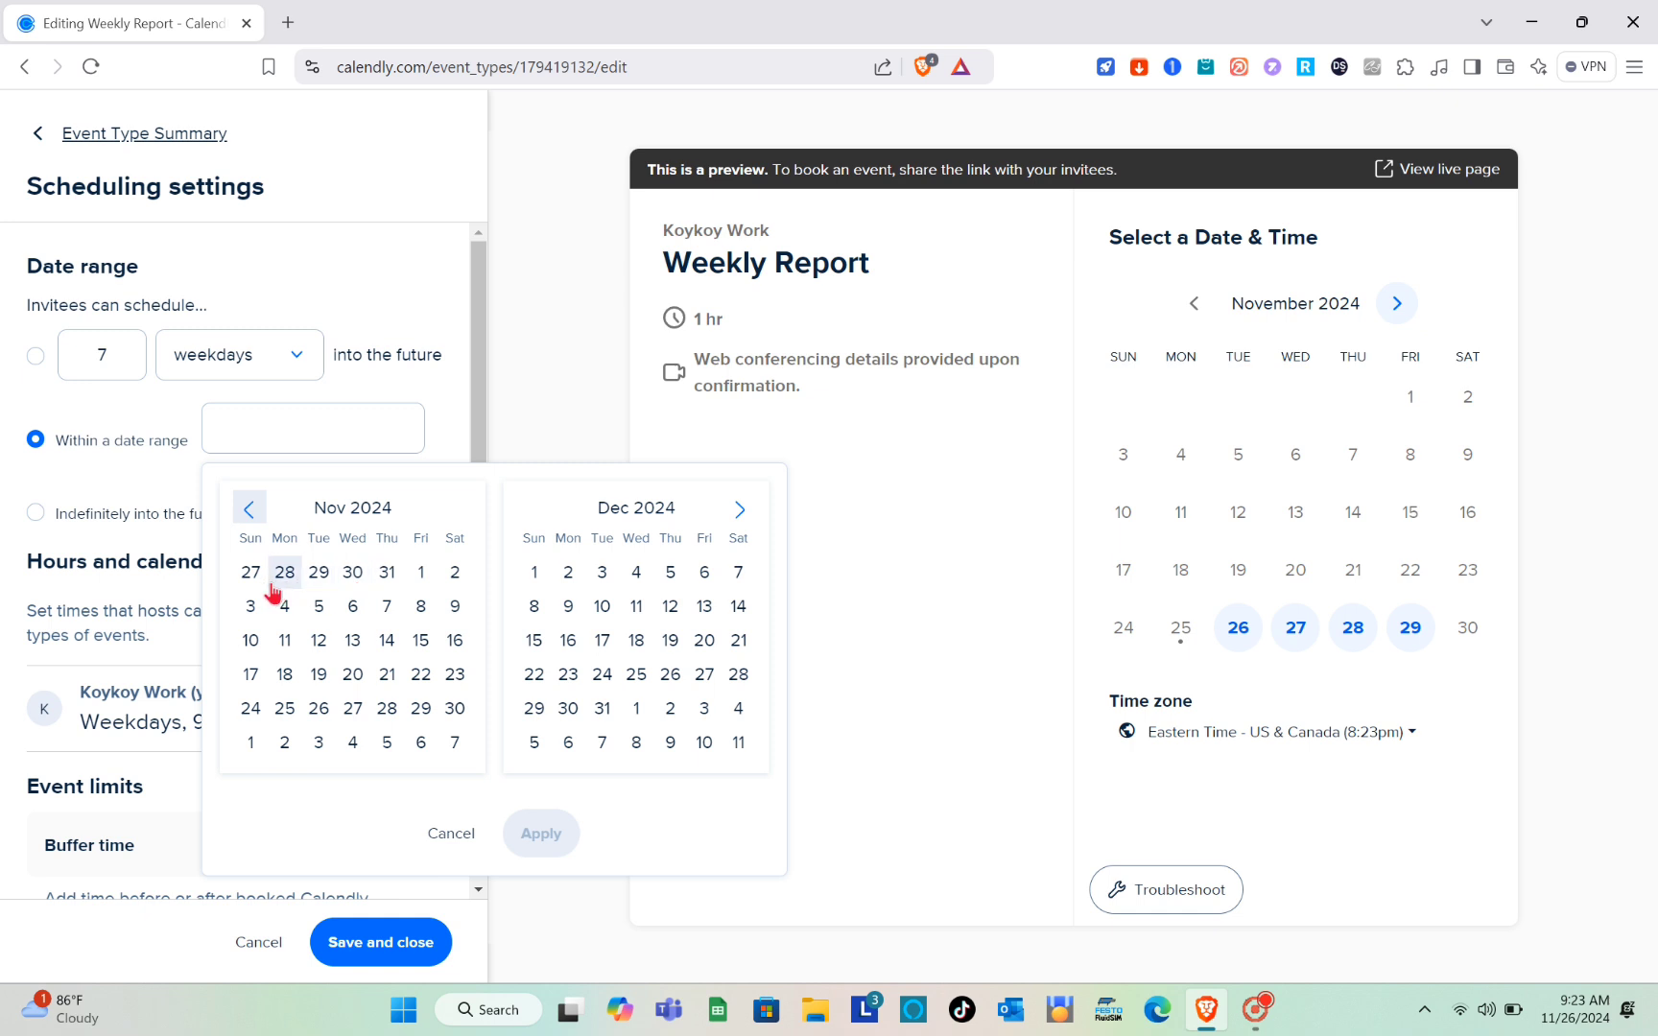
click(252, 573)
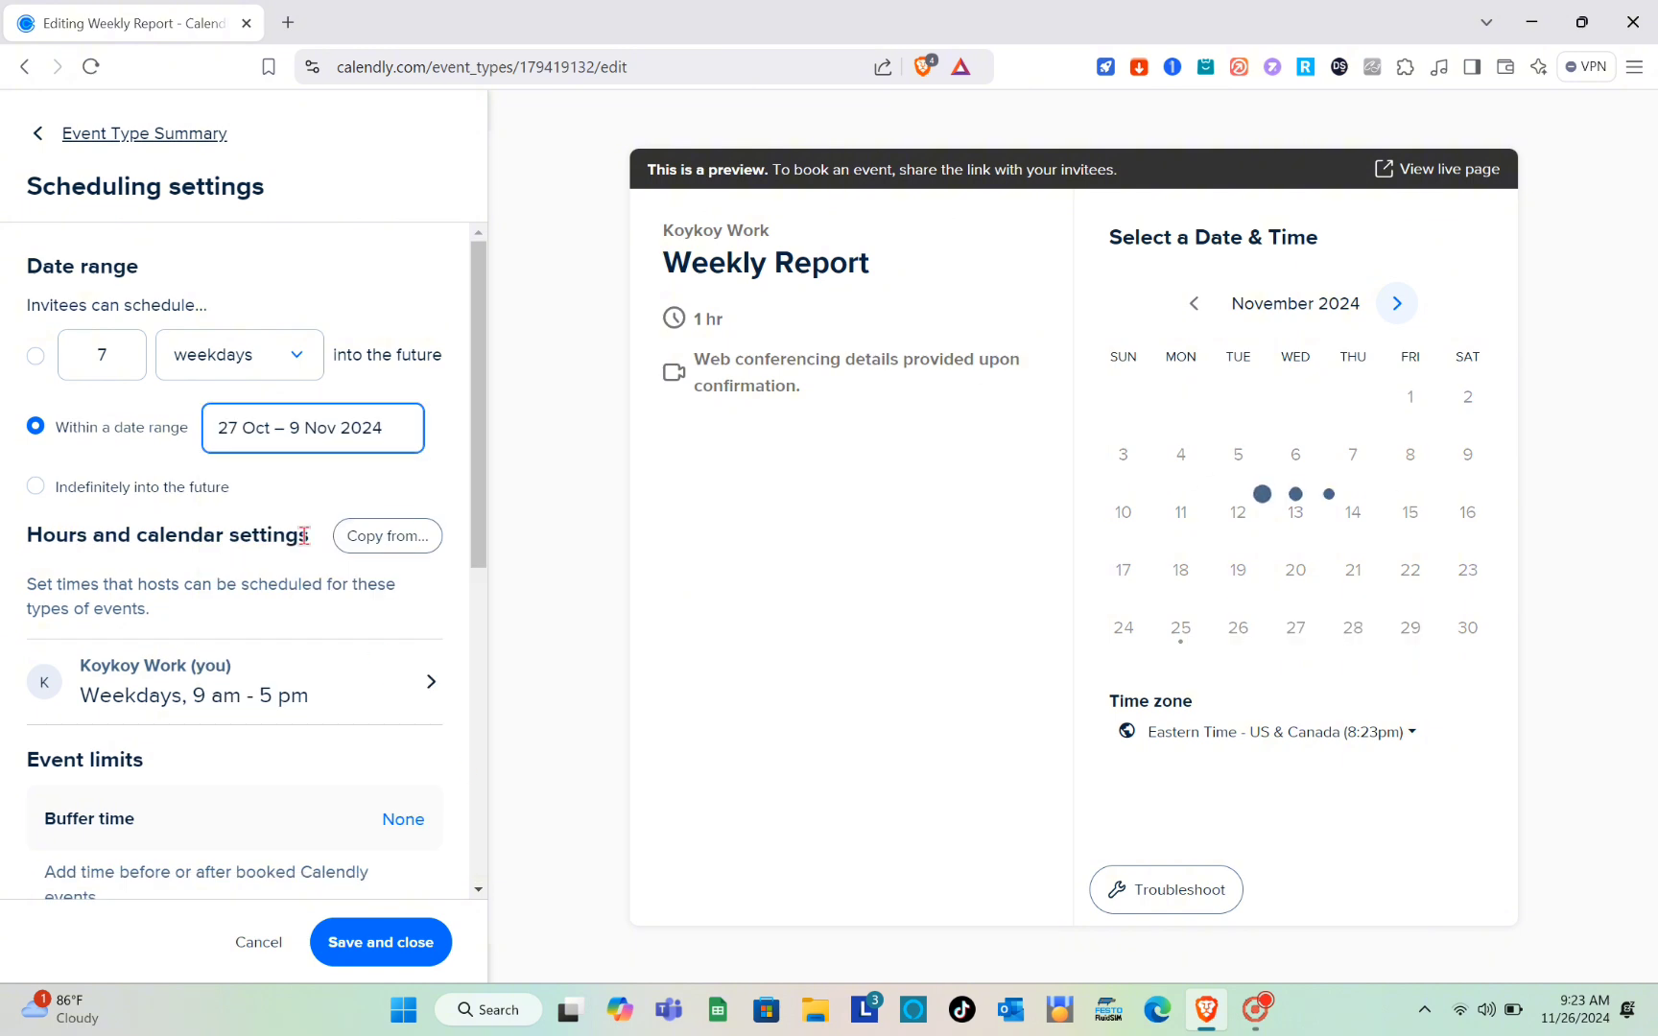
click(64, 491)
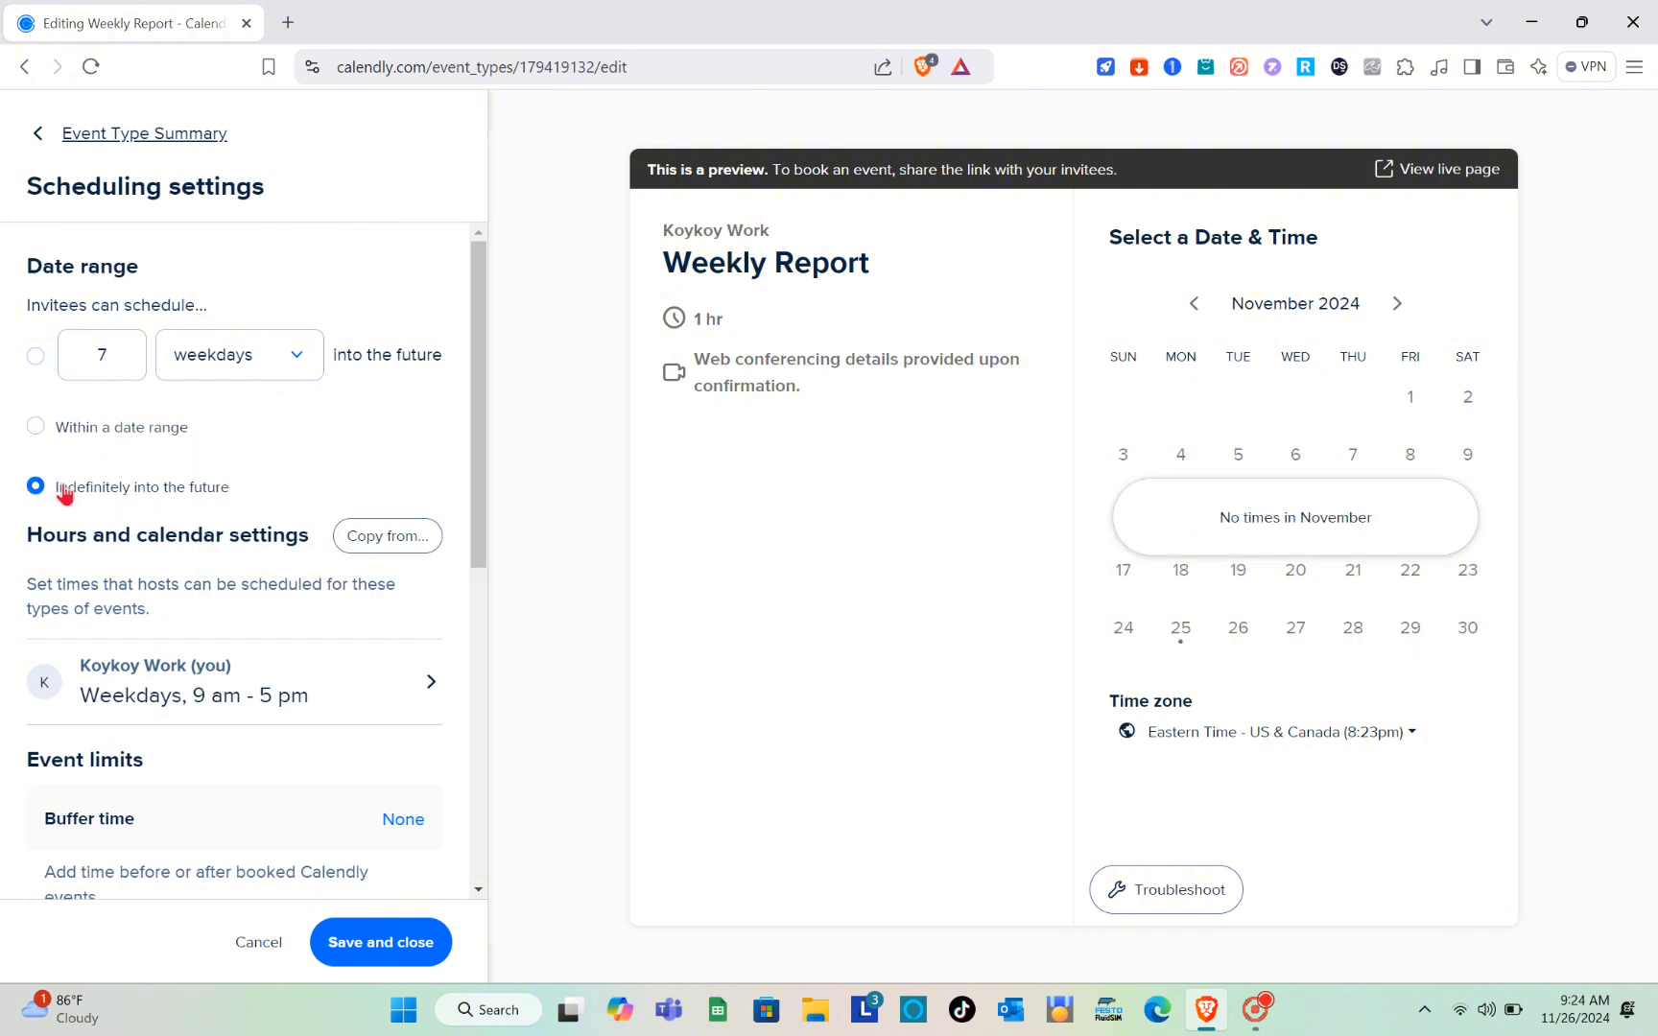
Step: Review the host's weekly available hours and additional availability settings, and save them
scroll(163, 477, down, 1)
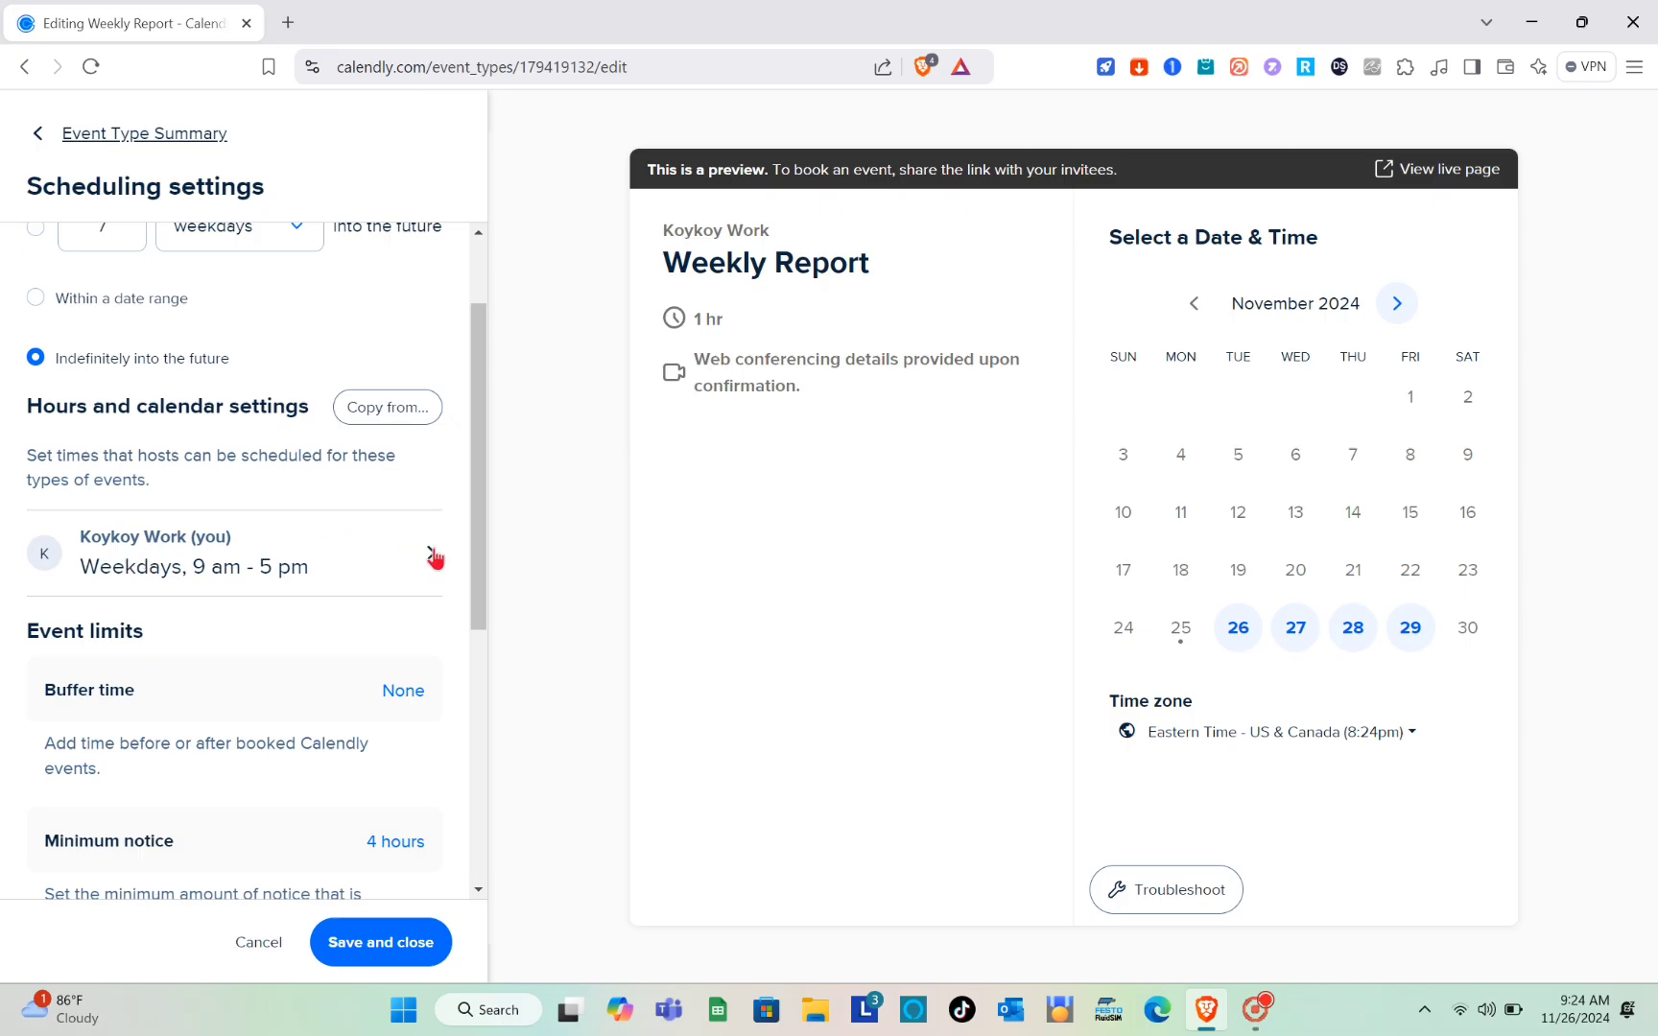
click(426, 557)
scroll(167, 640, down, 2)
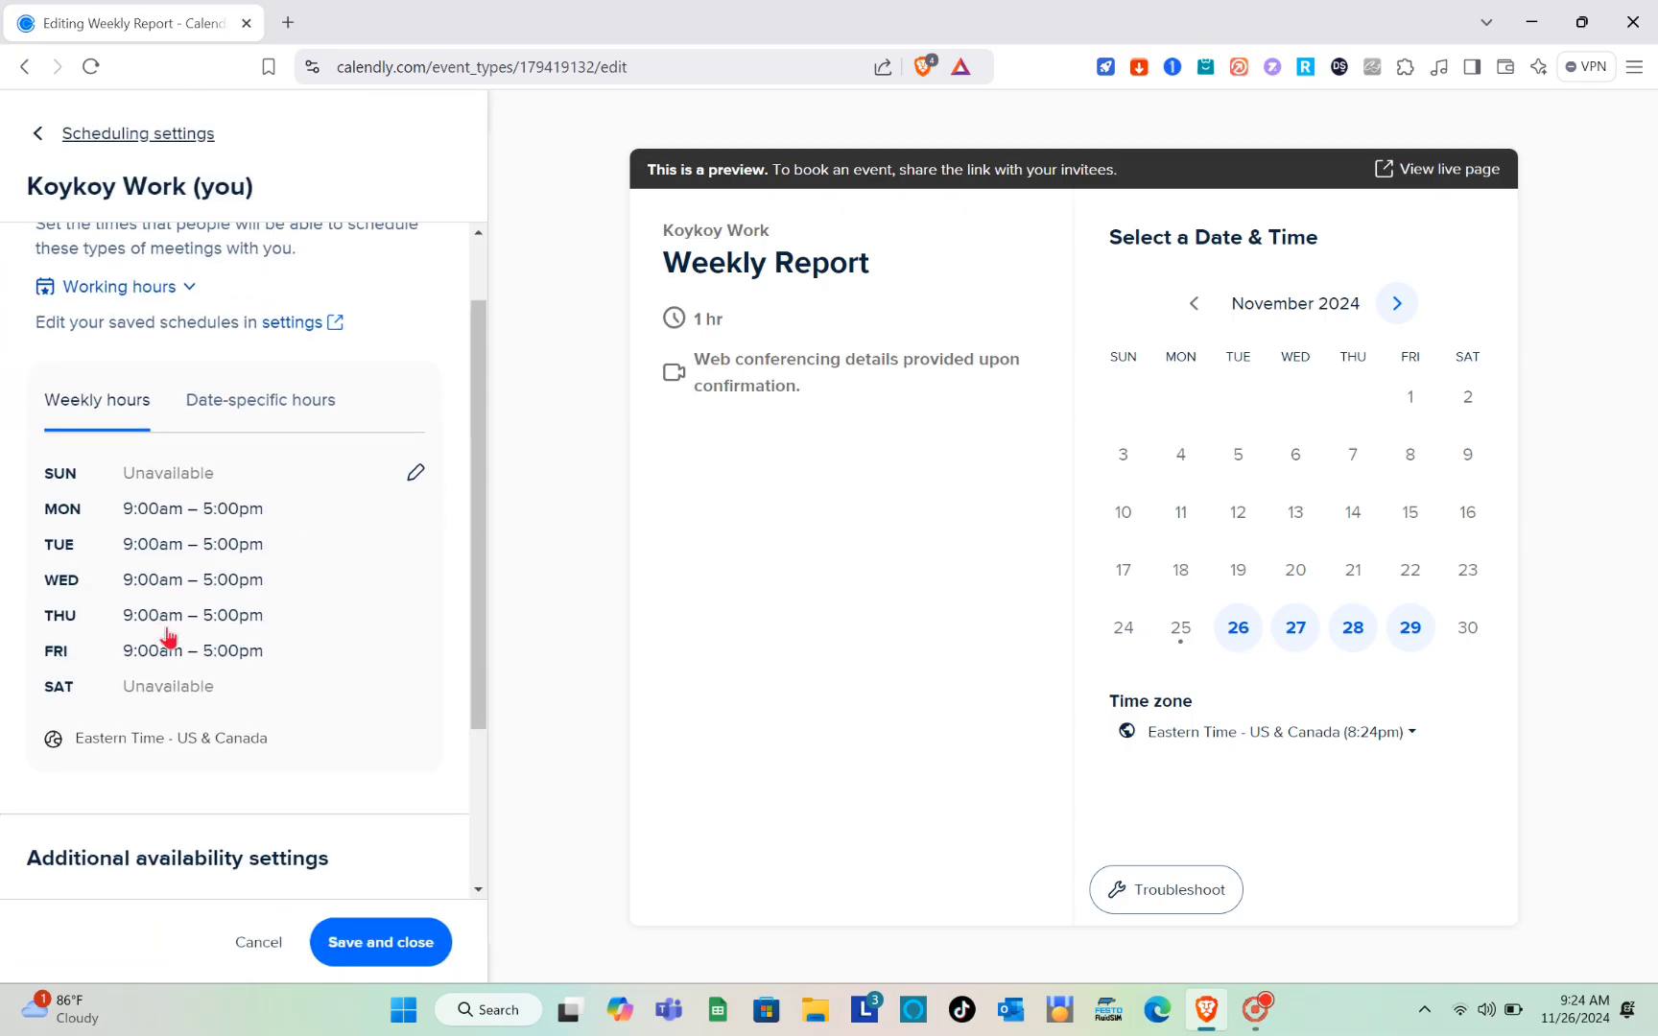
scroll(167, 640, up, 1)
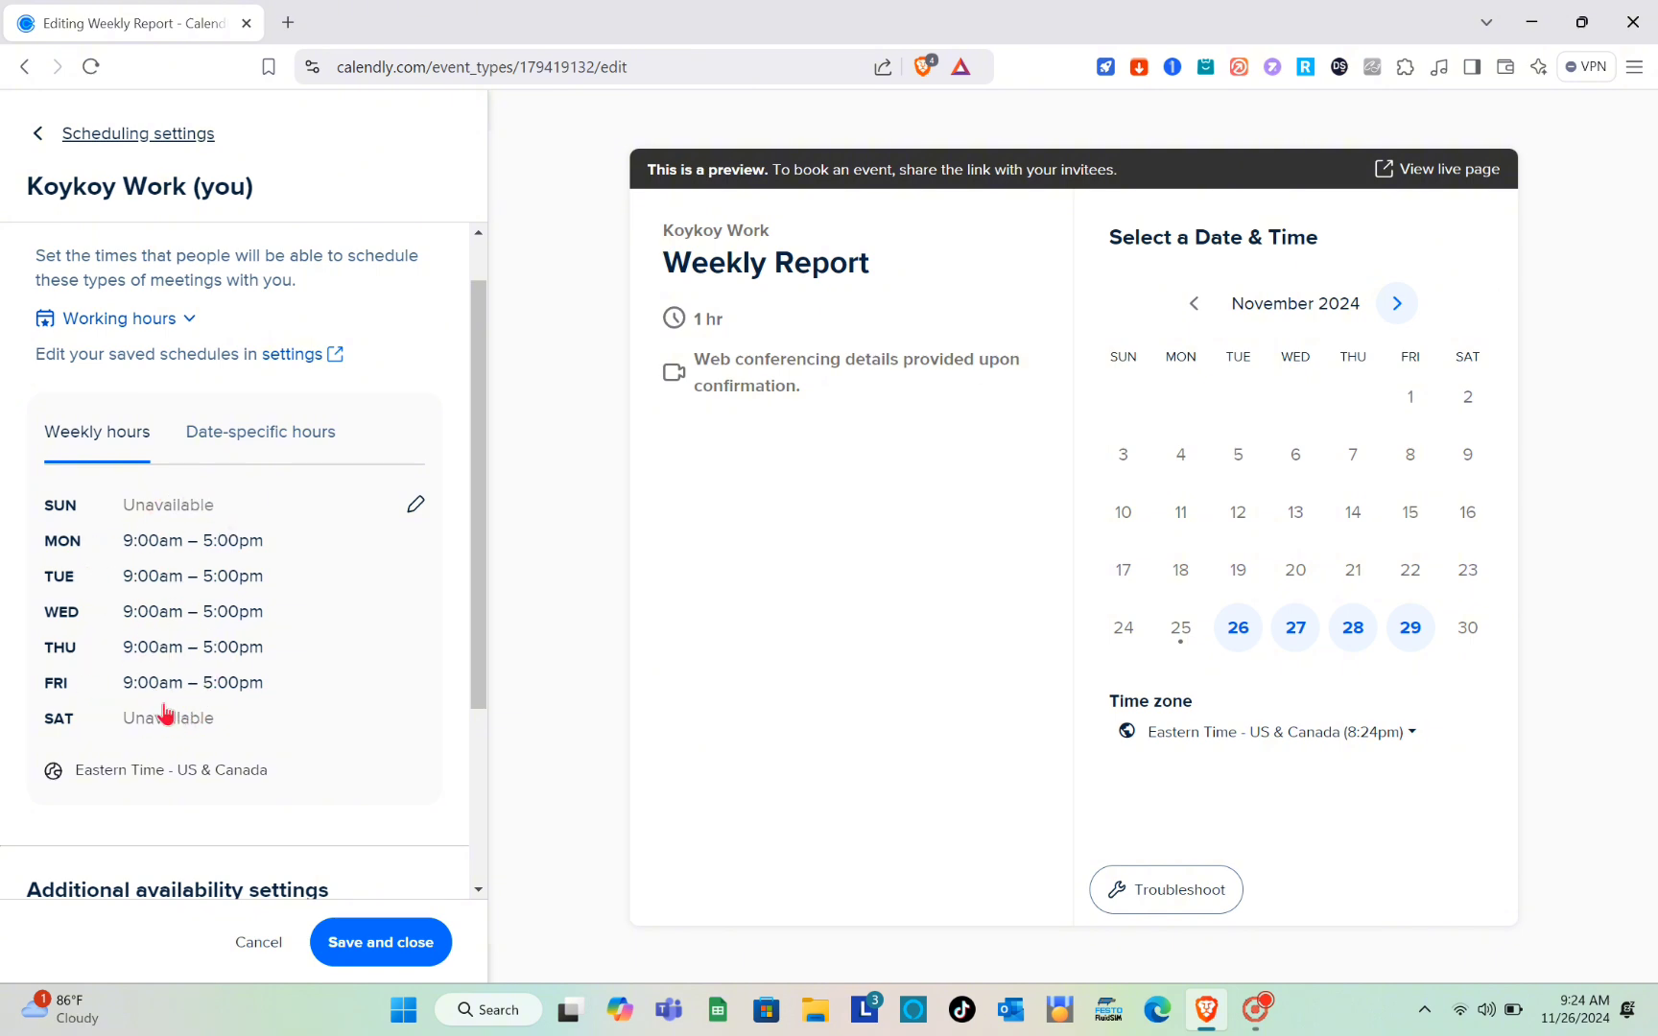
scroll(170, 718, up, 1)
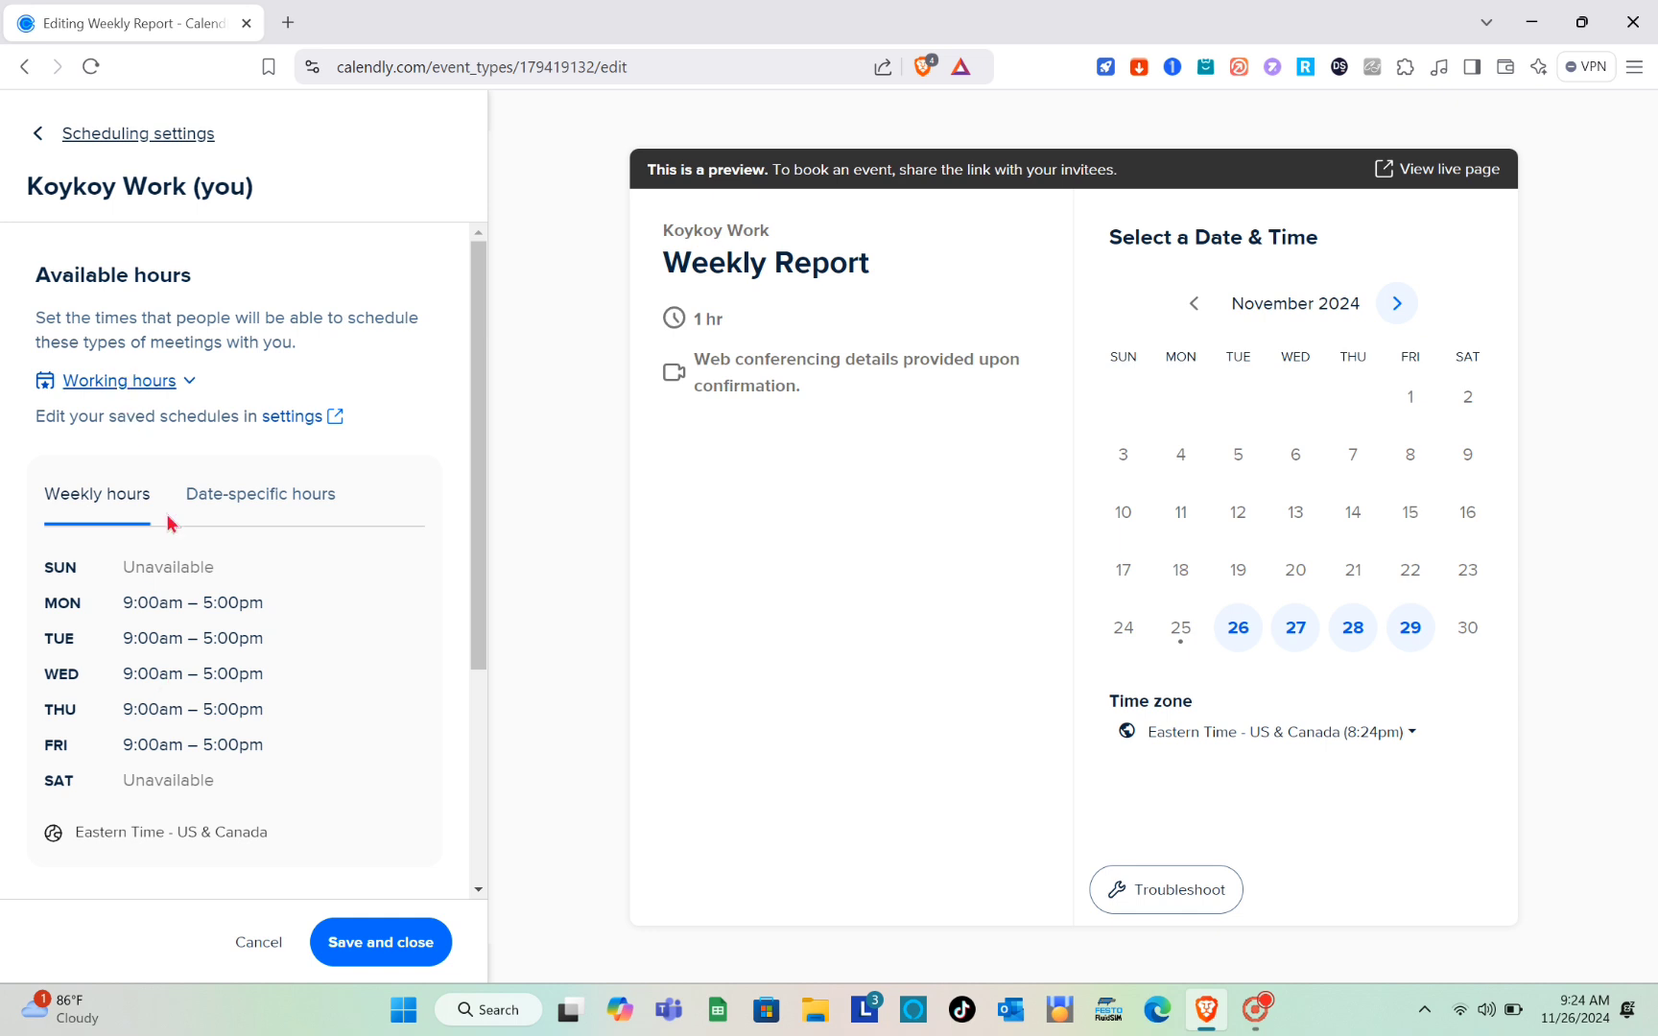
scroll(279, 734, down, 3)
scroll(278, 734, down, 1)
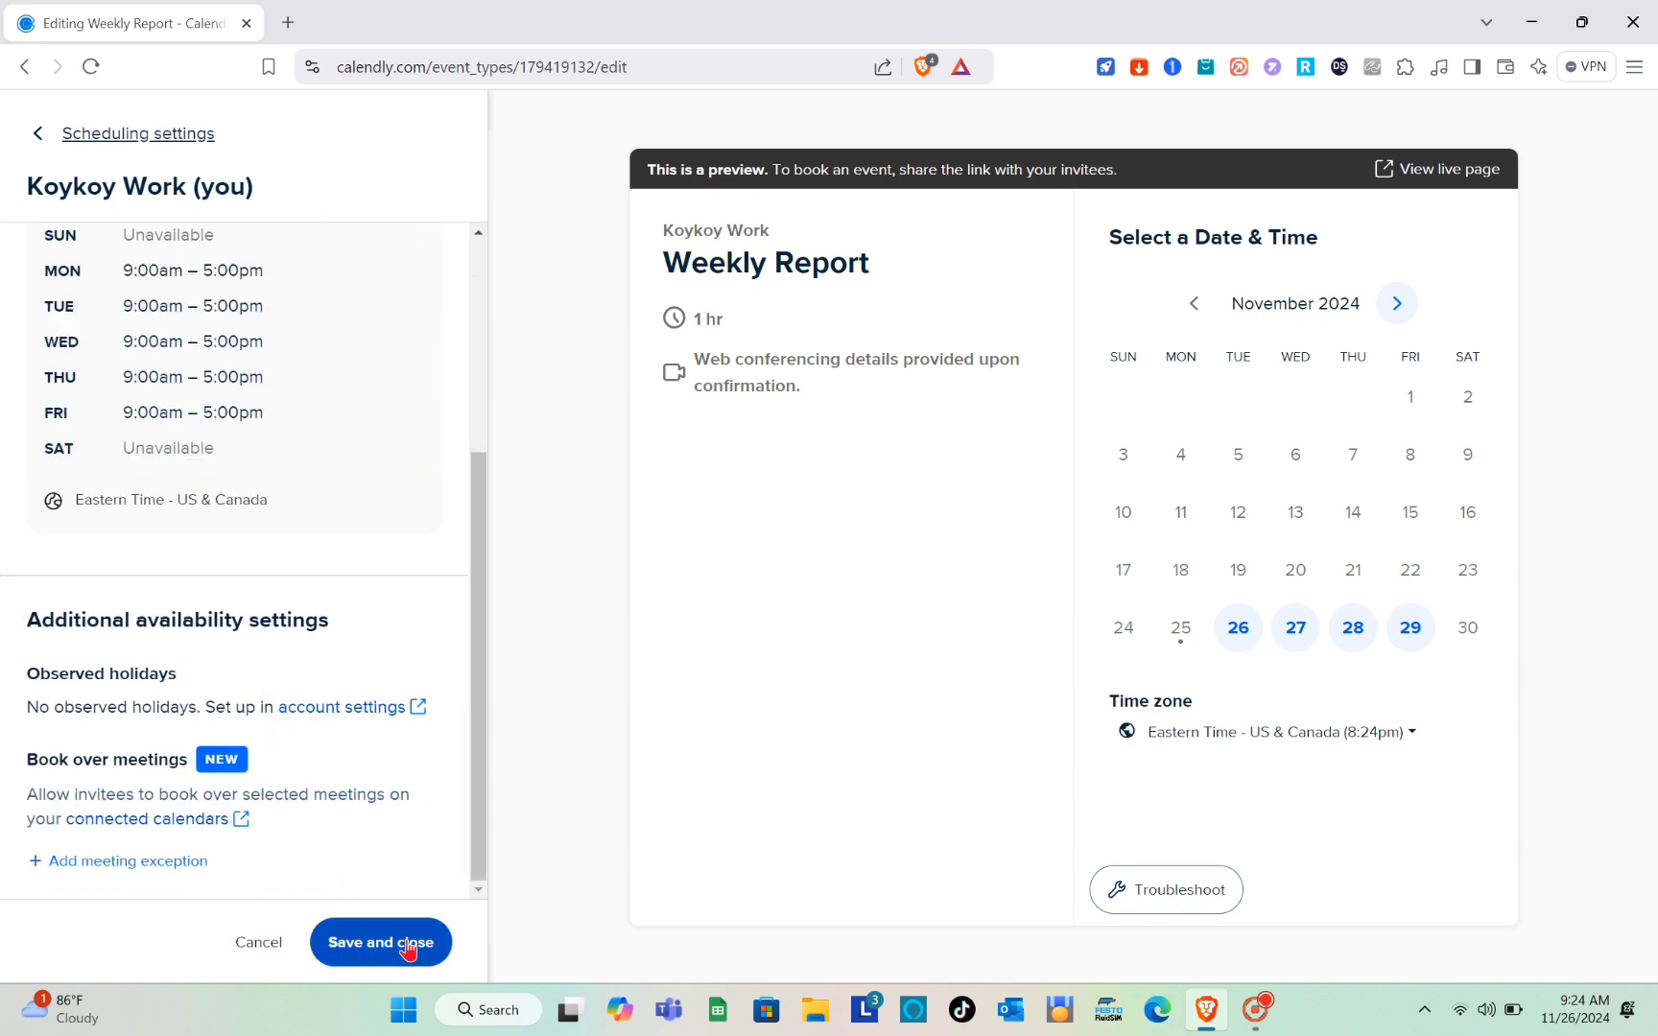
click(407, 946)
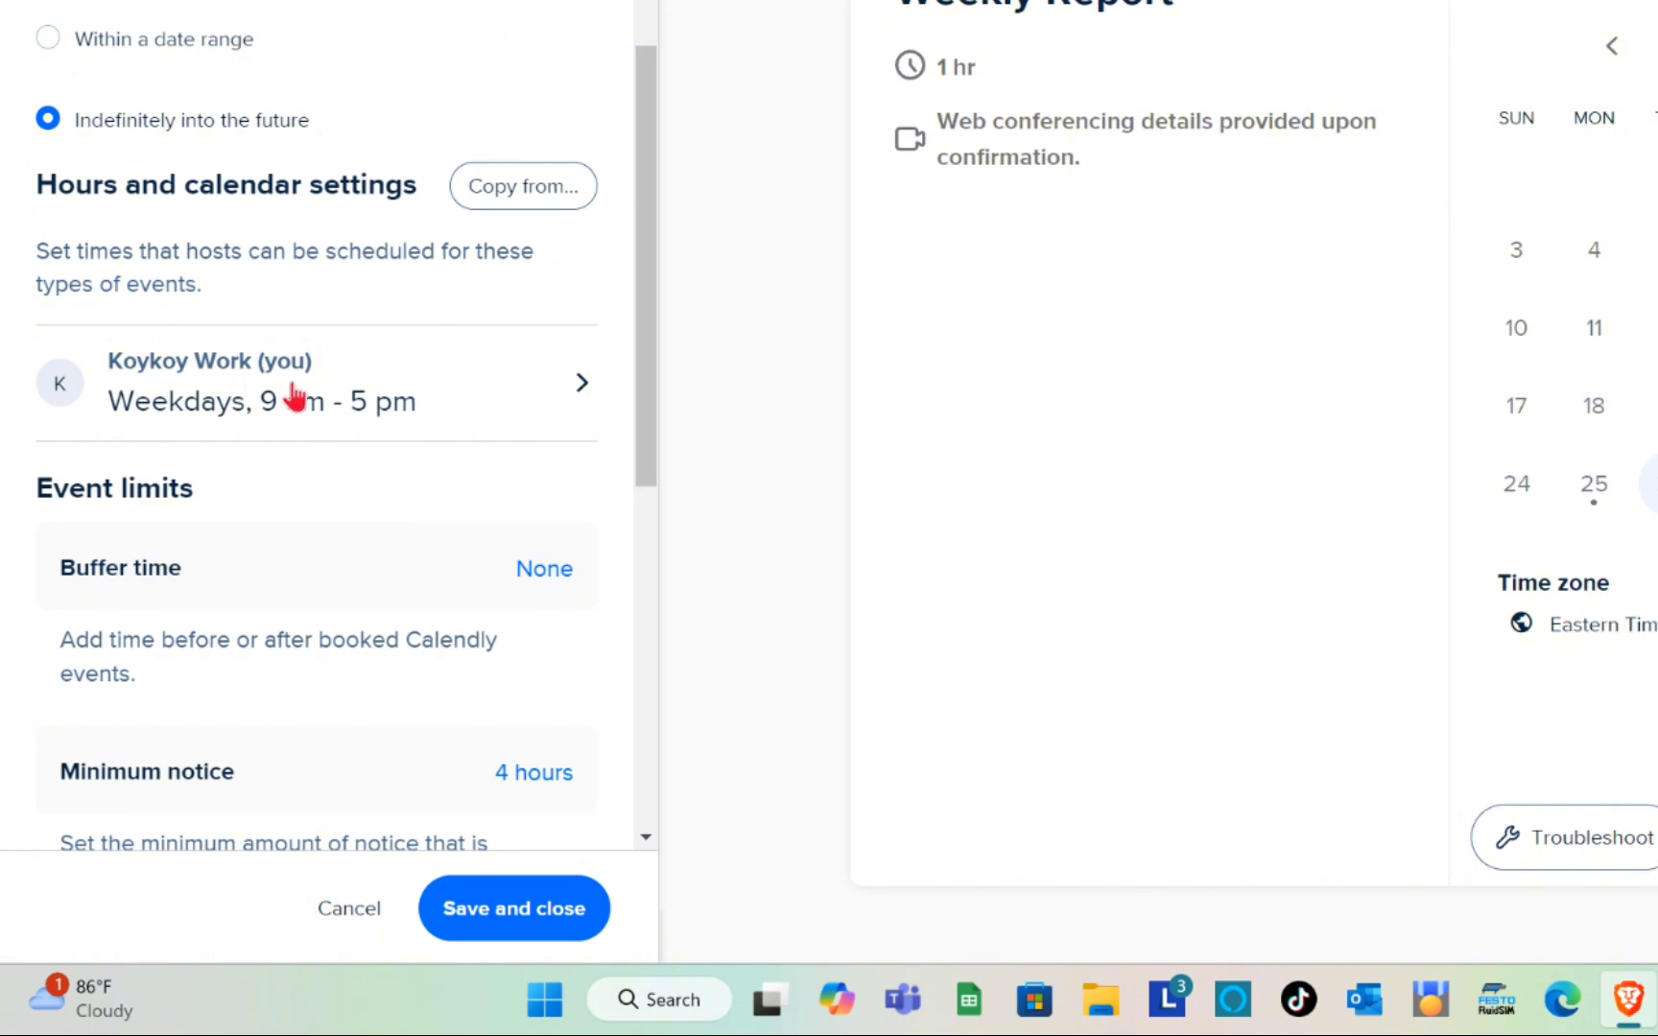
Step: Examine the event limits and recheck the host's available hours, returning to the scheduling settings
scroll(298, 394, down, 3)
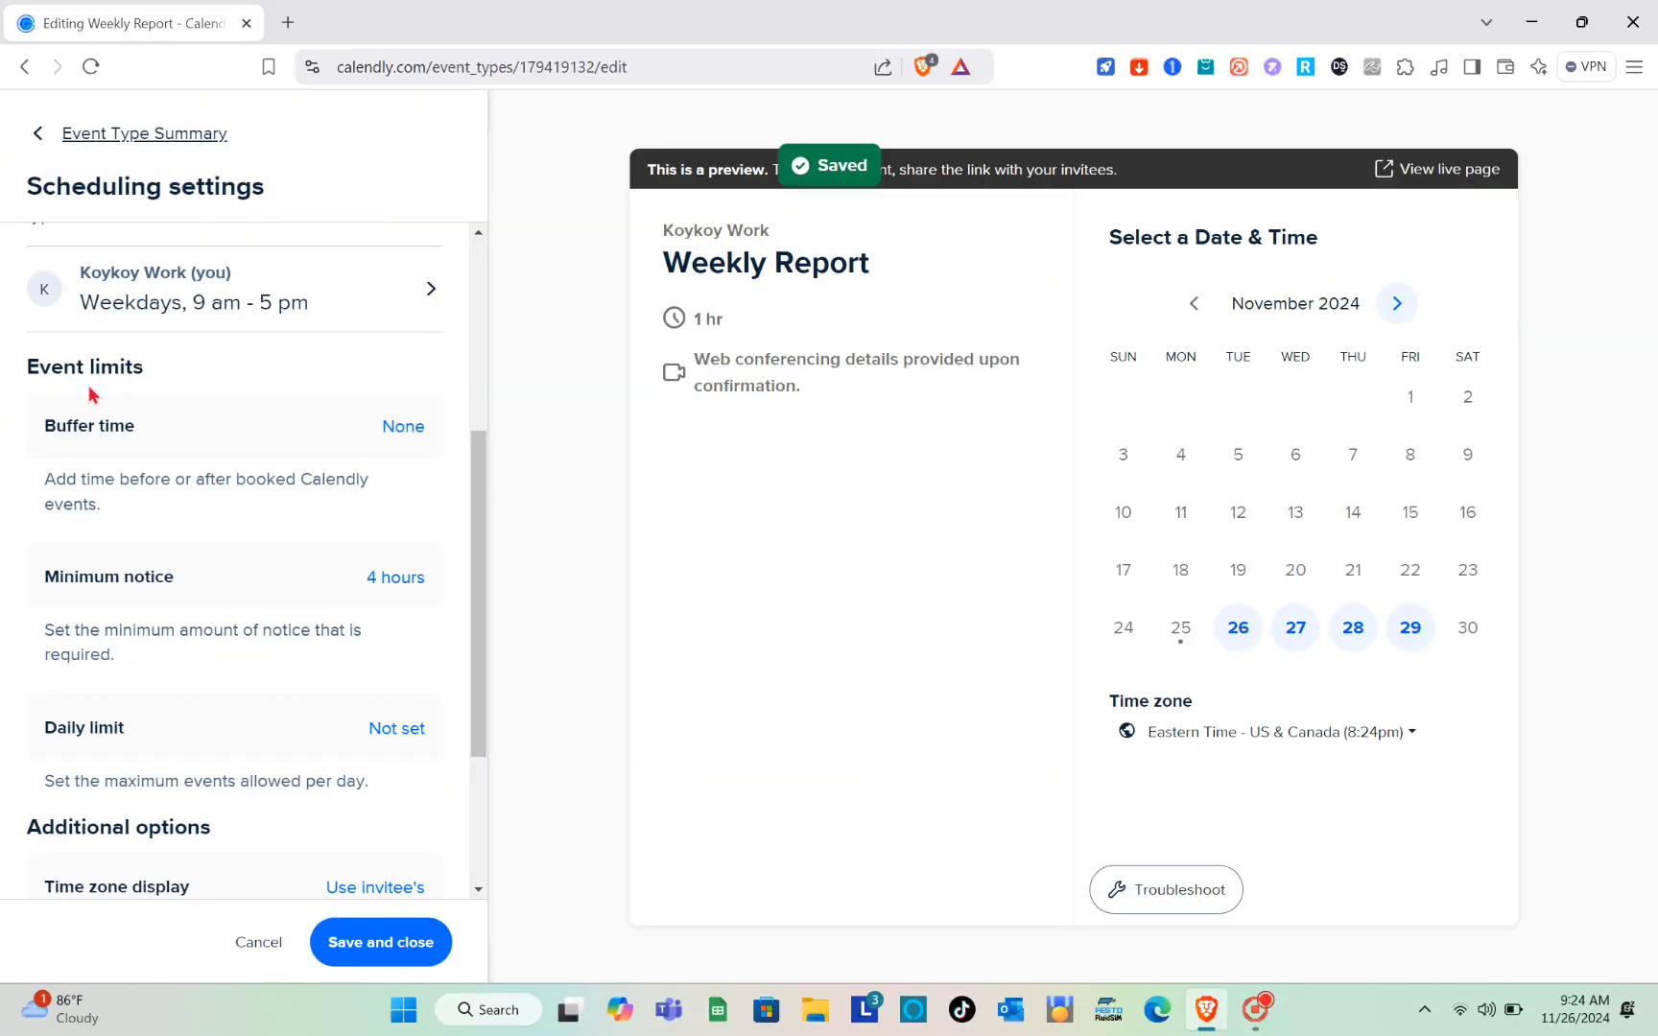
scroll(204, 418, up, 3)
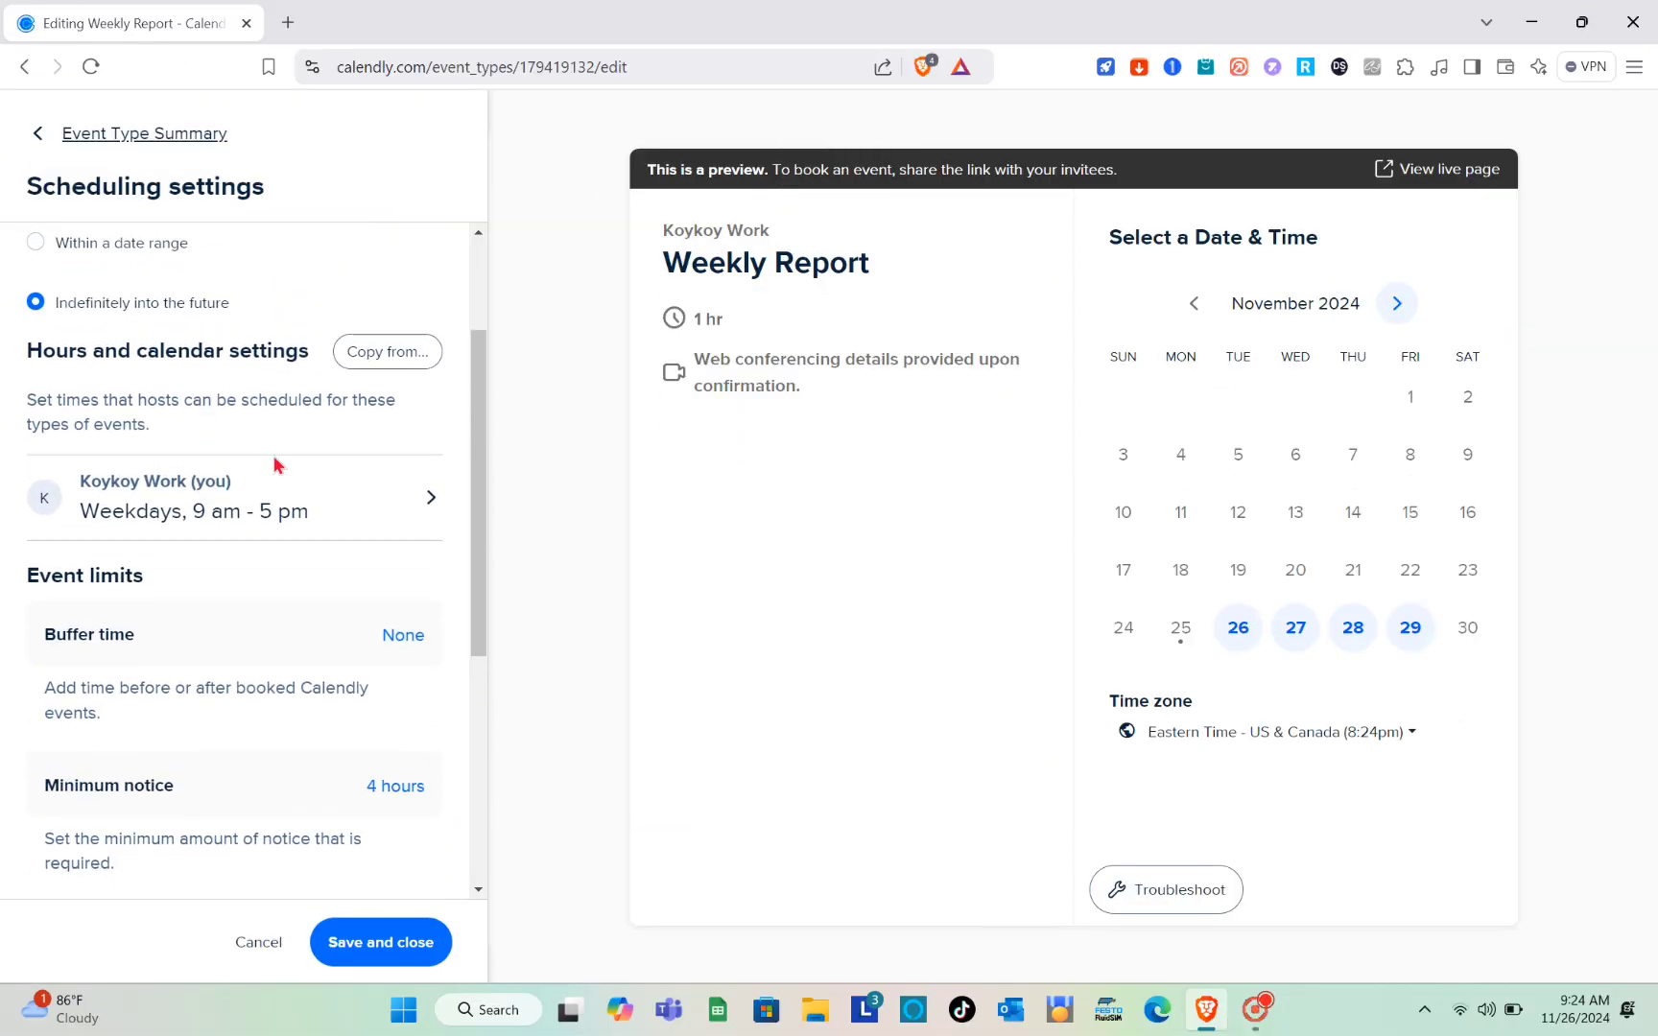
click(433, 500)
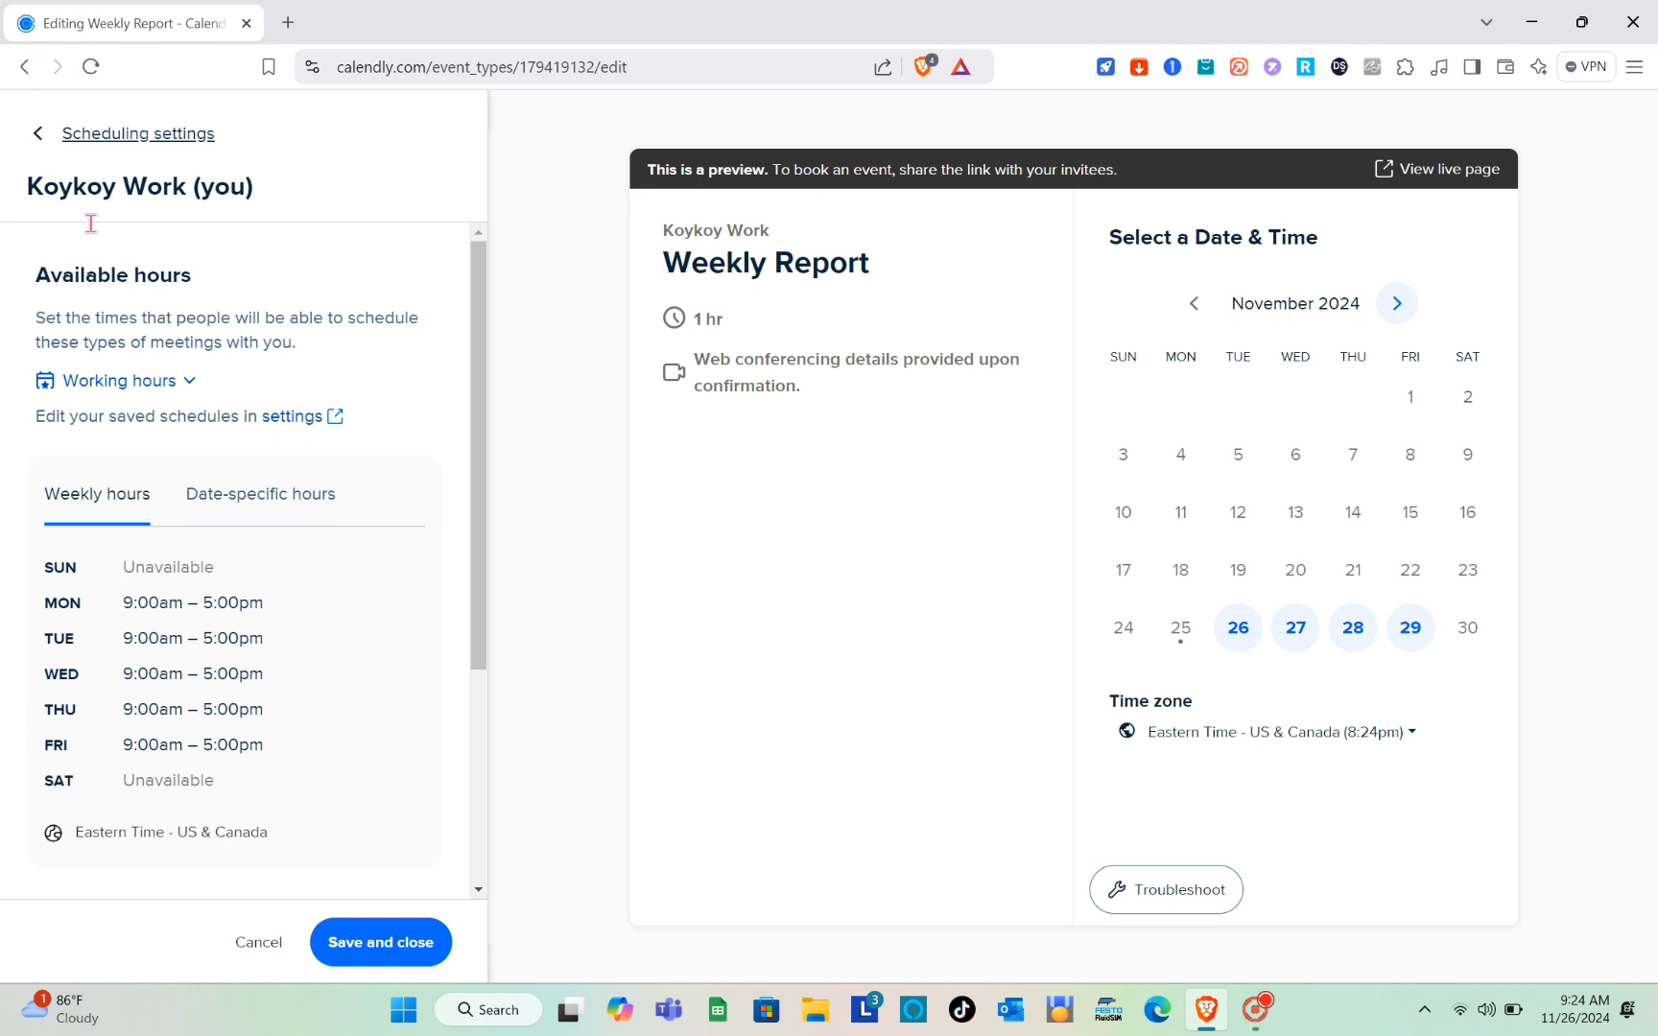
click(36, 135)
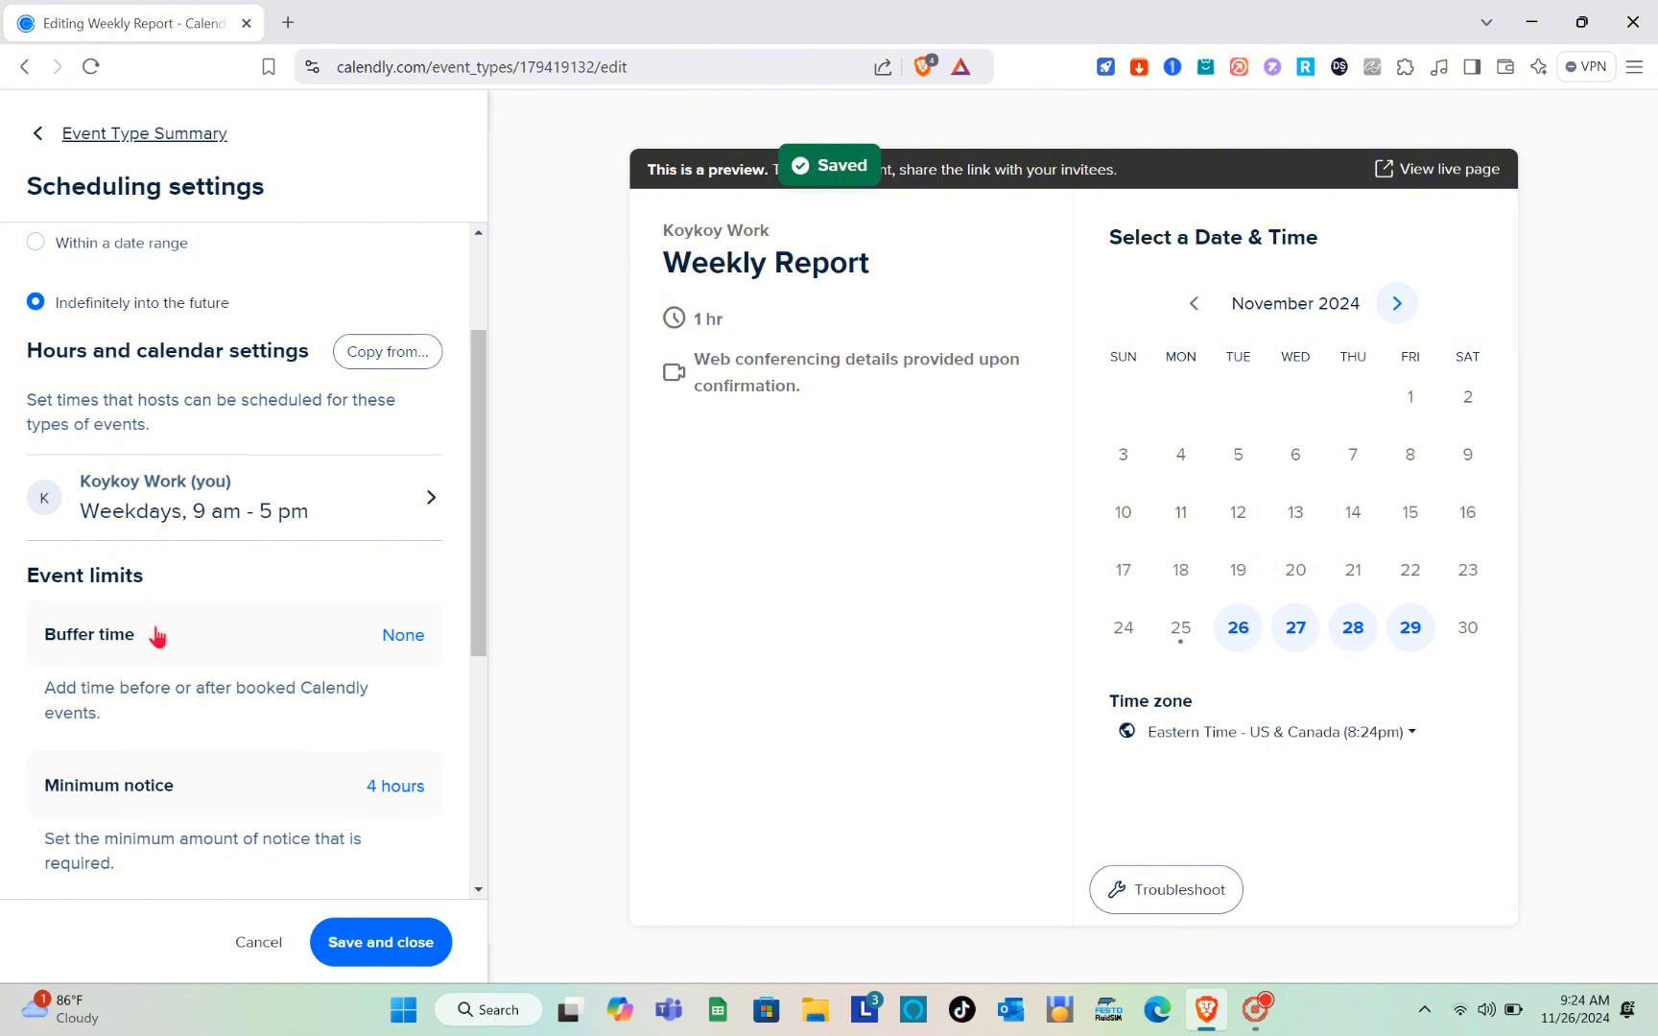
scroll(192, 595, down, 1)
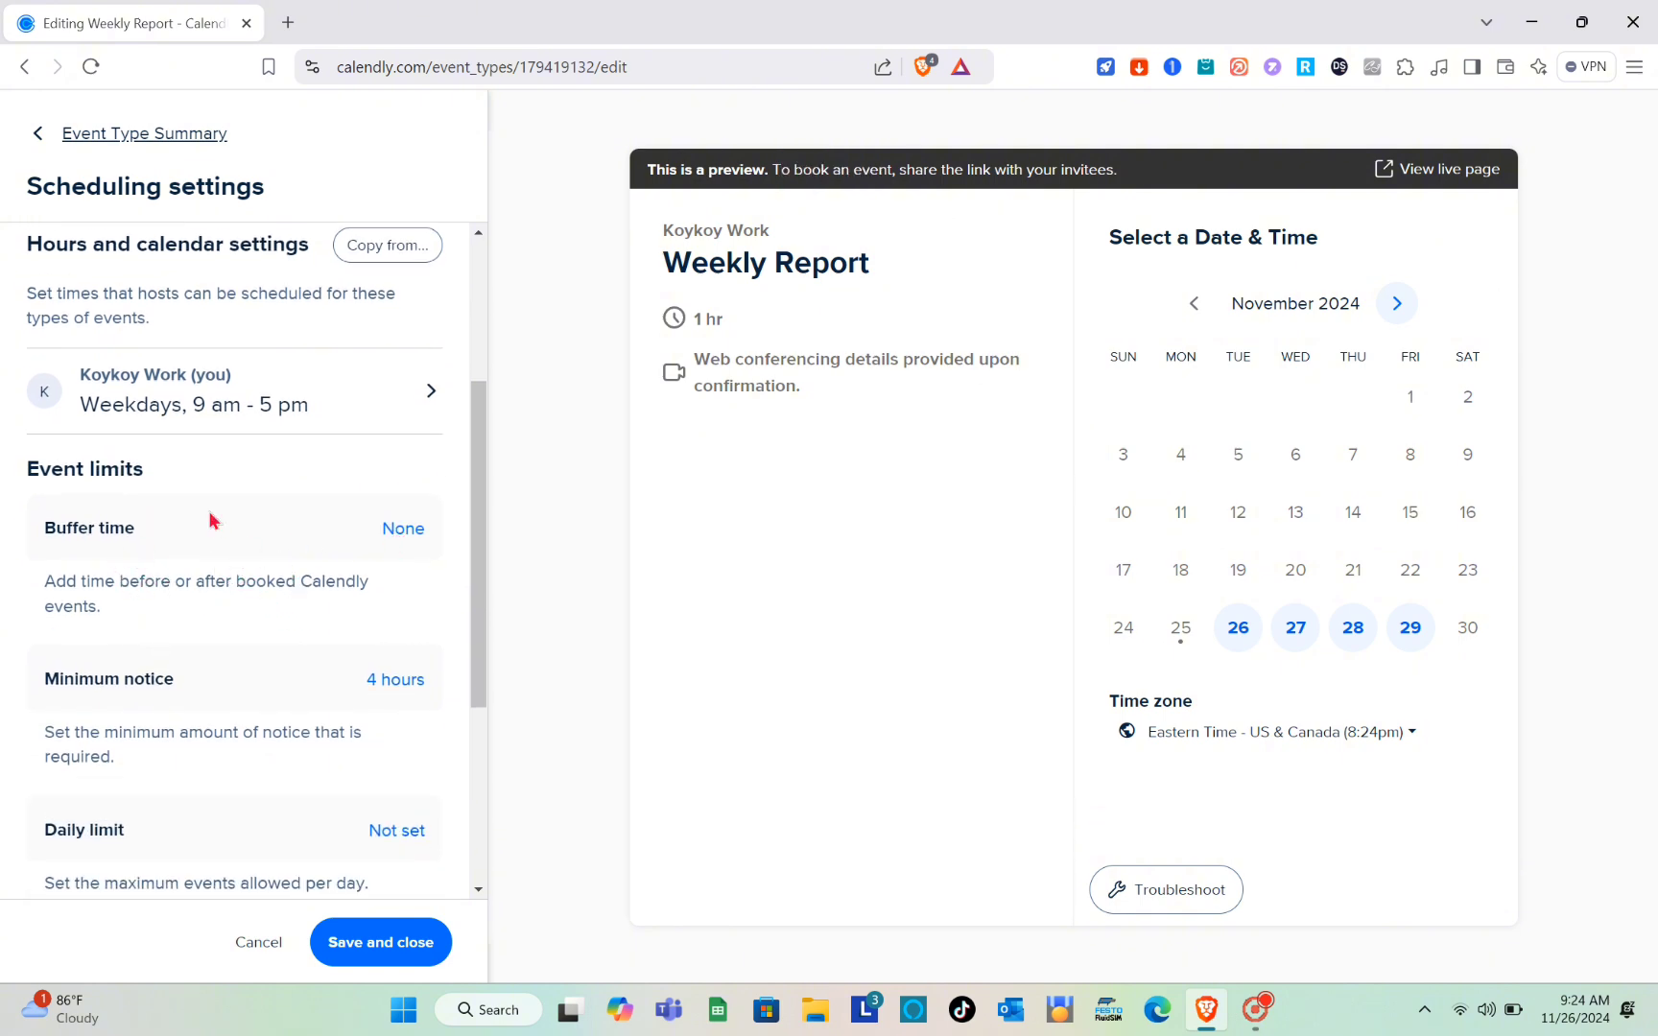
Step: Set the event's buffer time to 15 min before and 5 min after
click(403, 529)
click(277, 601)
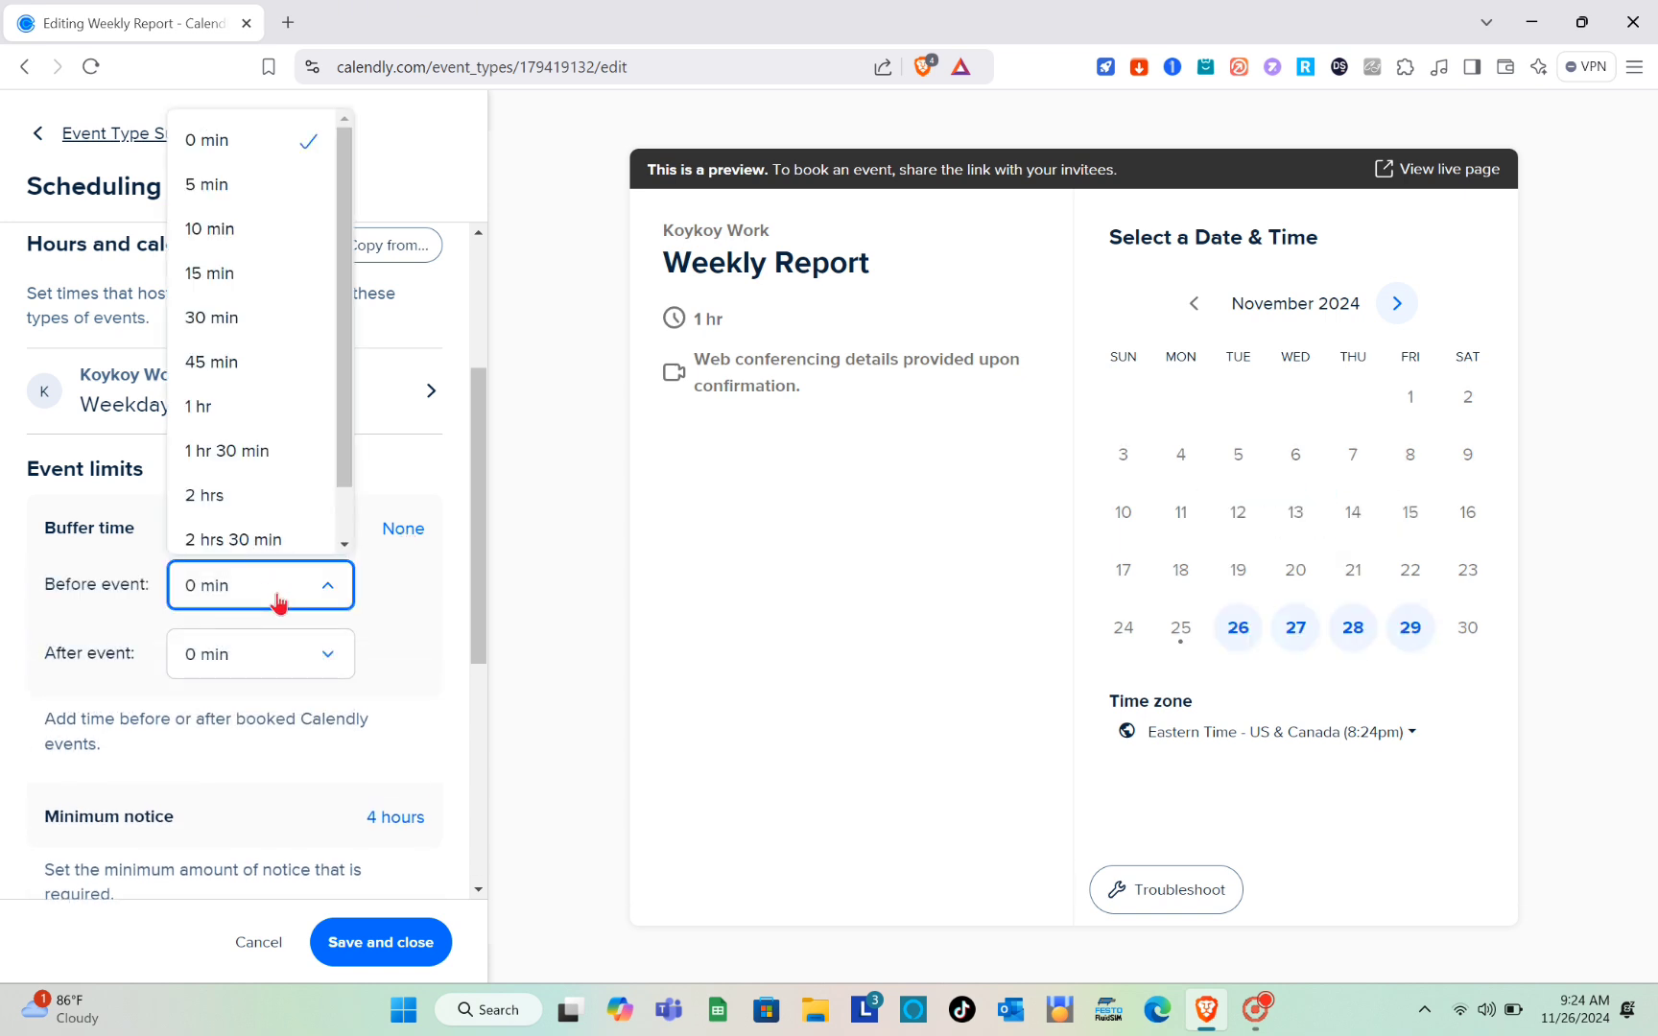
click(235, 269)
click(326, 660)
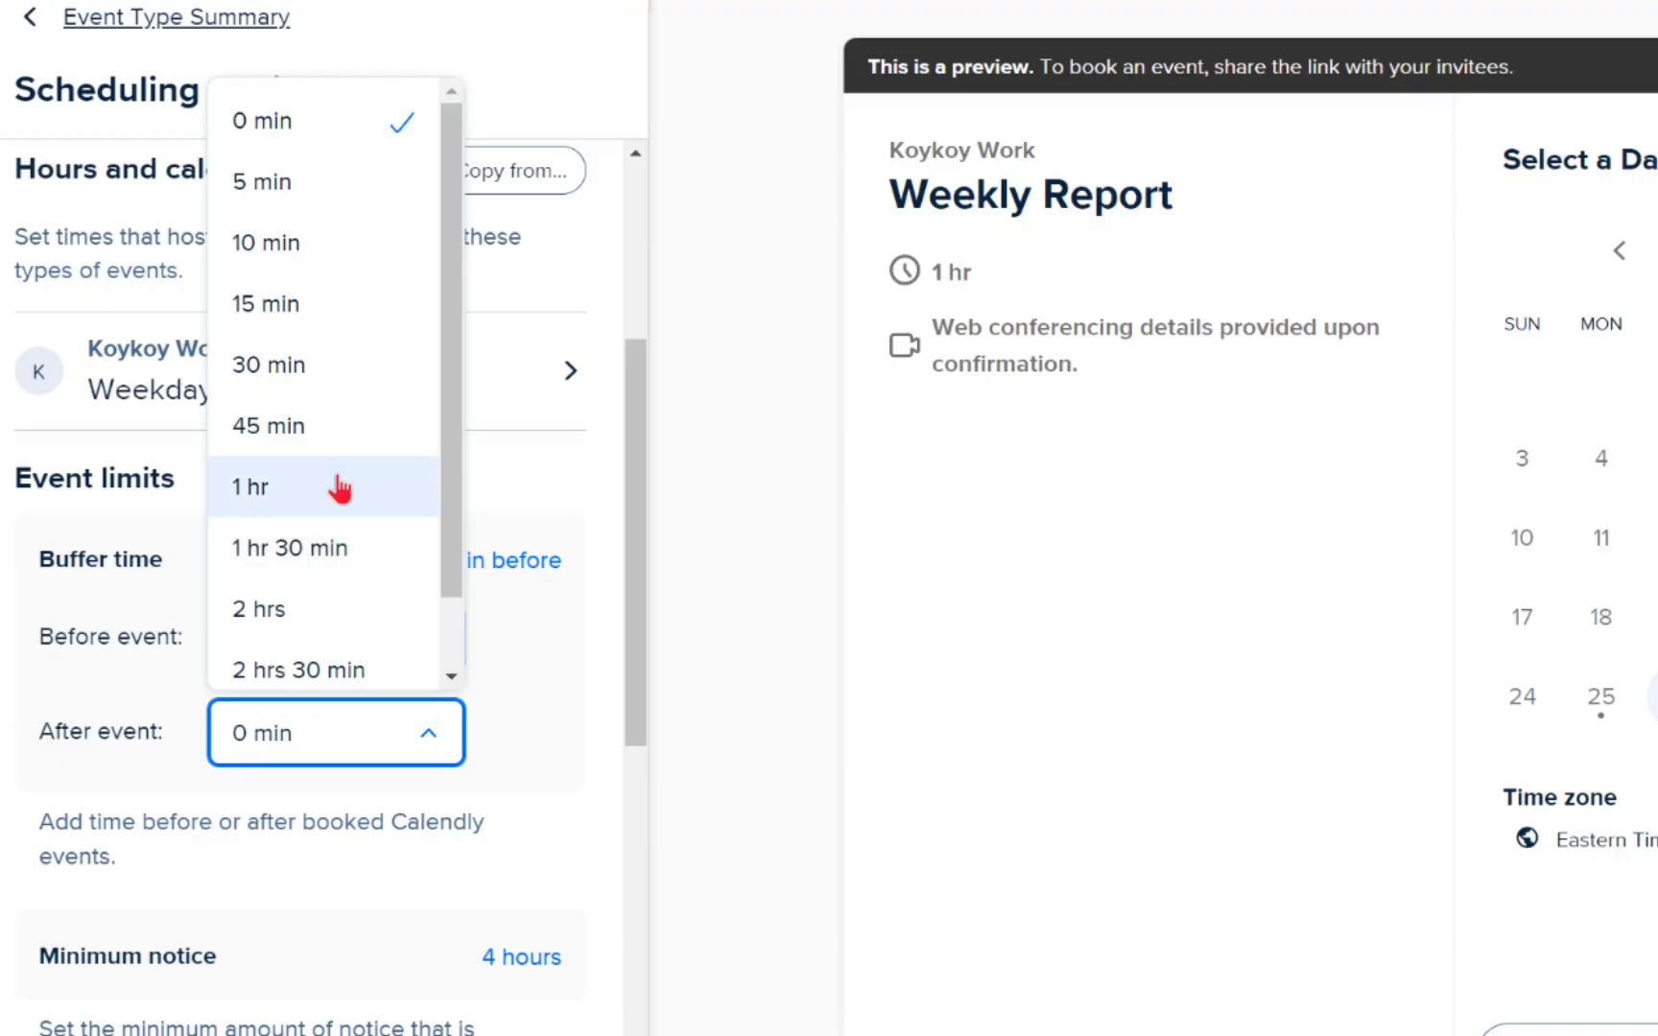
click(315, 182)
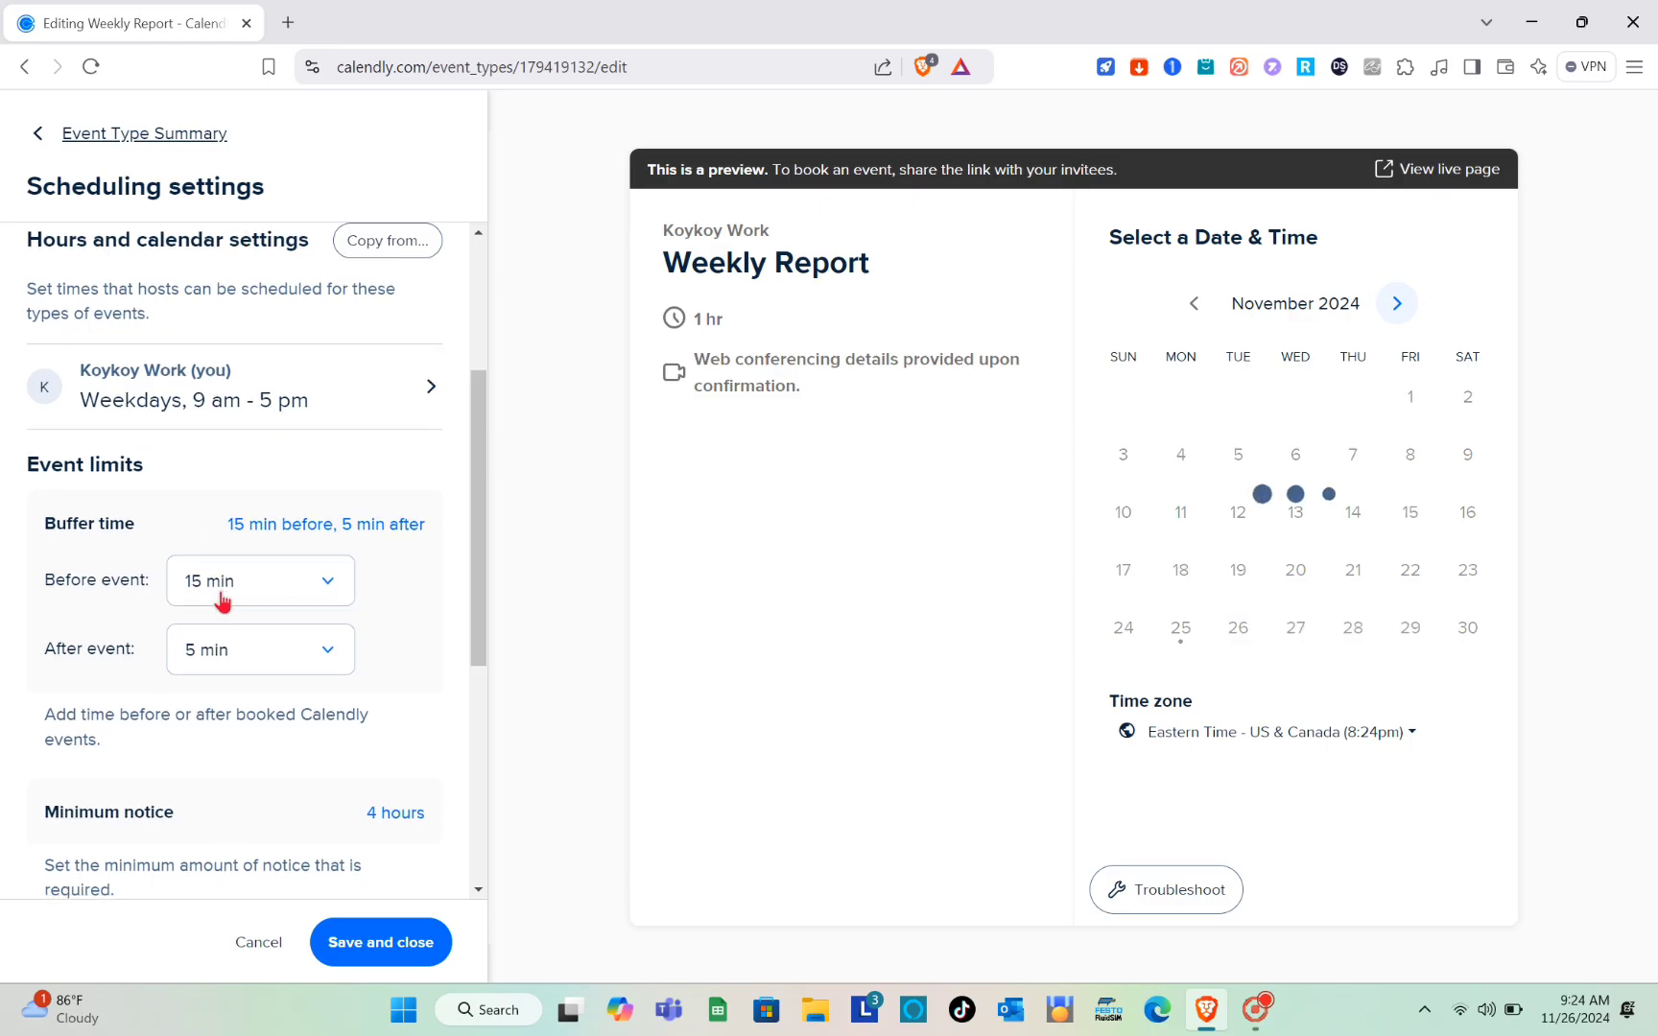
Step: Check the minimum notice setting and set the daily limit to 5 events max per day
scroll(218, 600, down, 2)
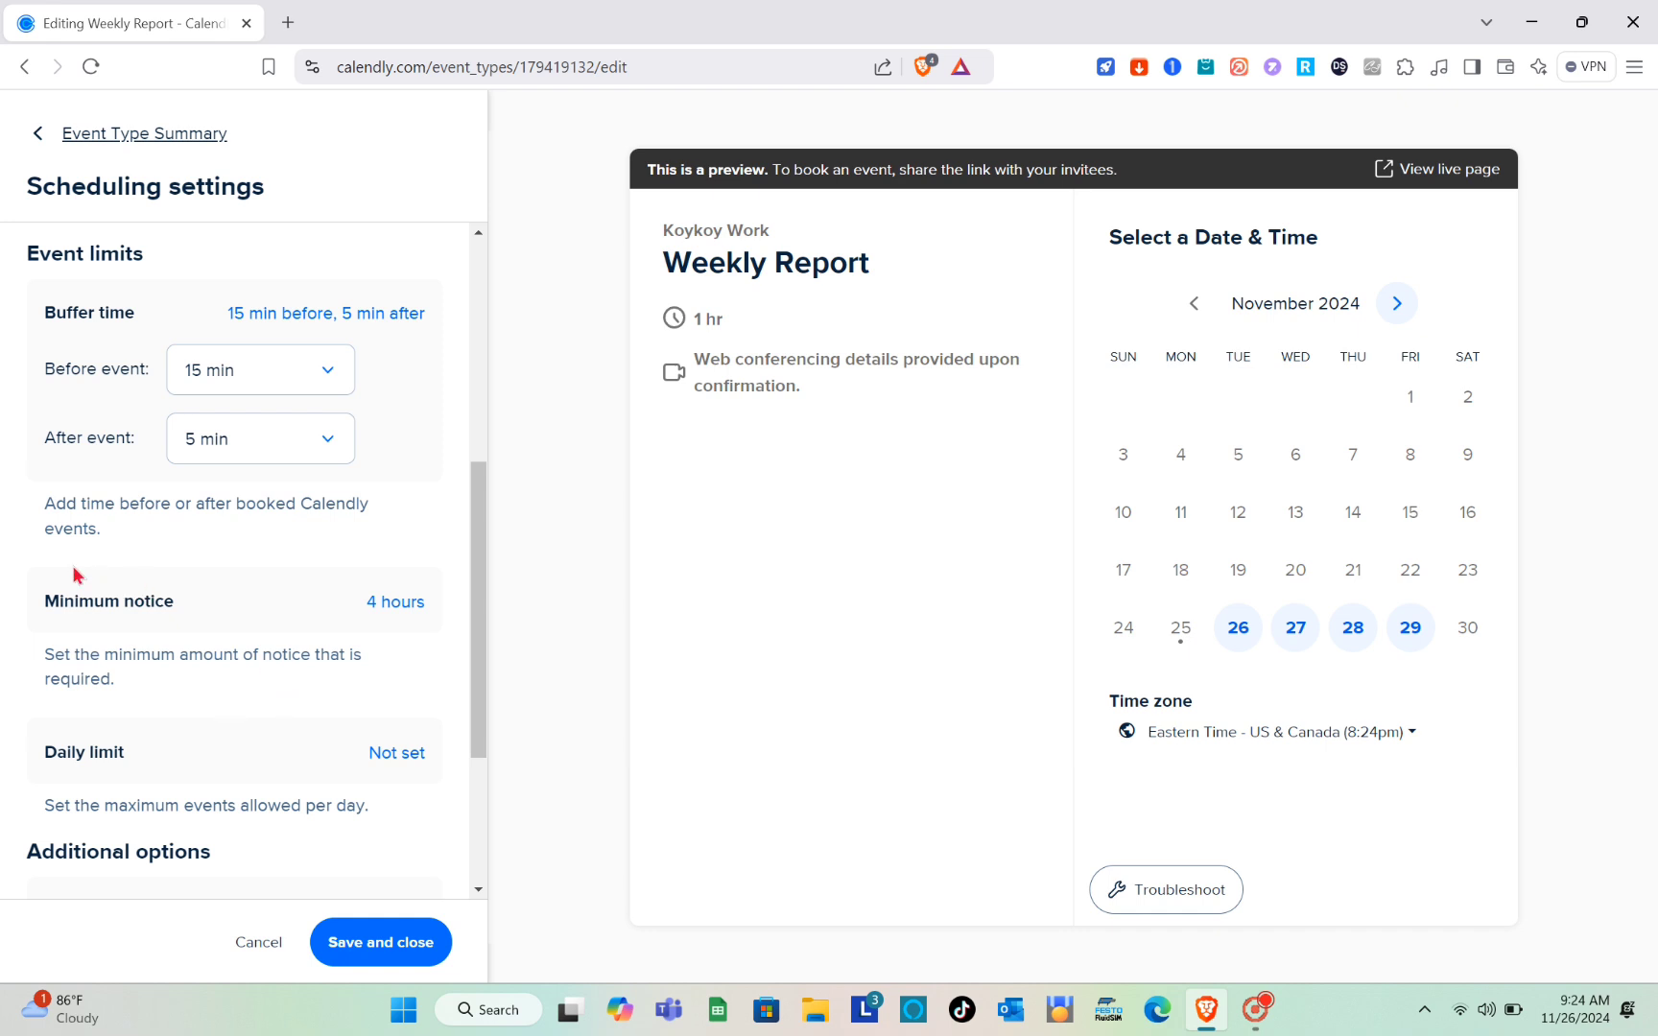
click(392, 606)
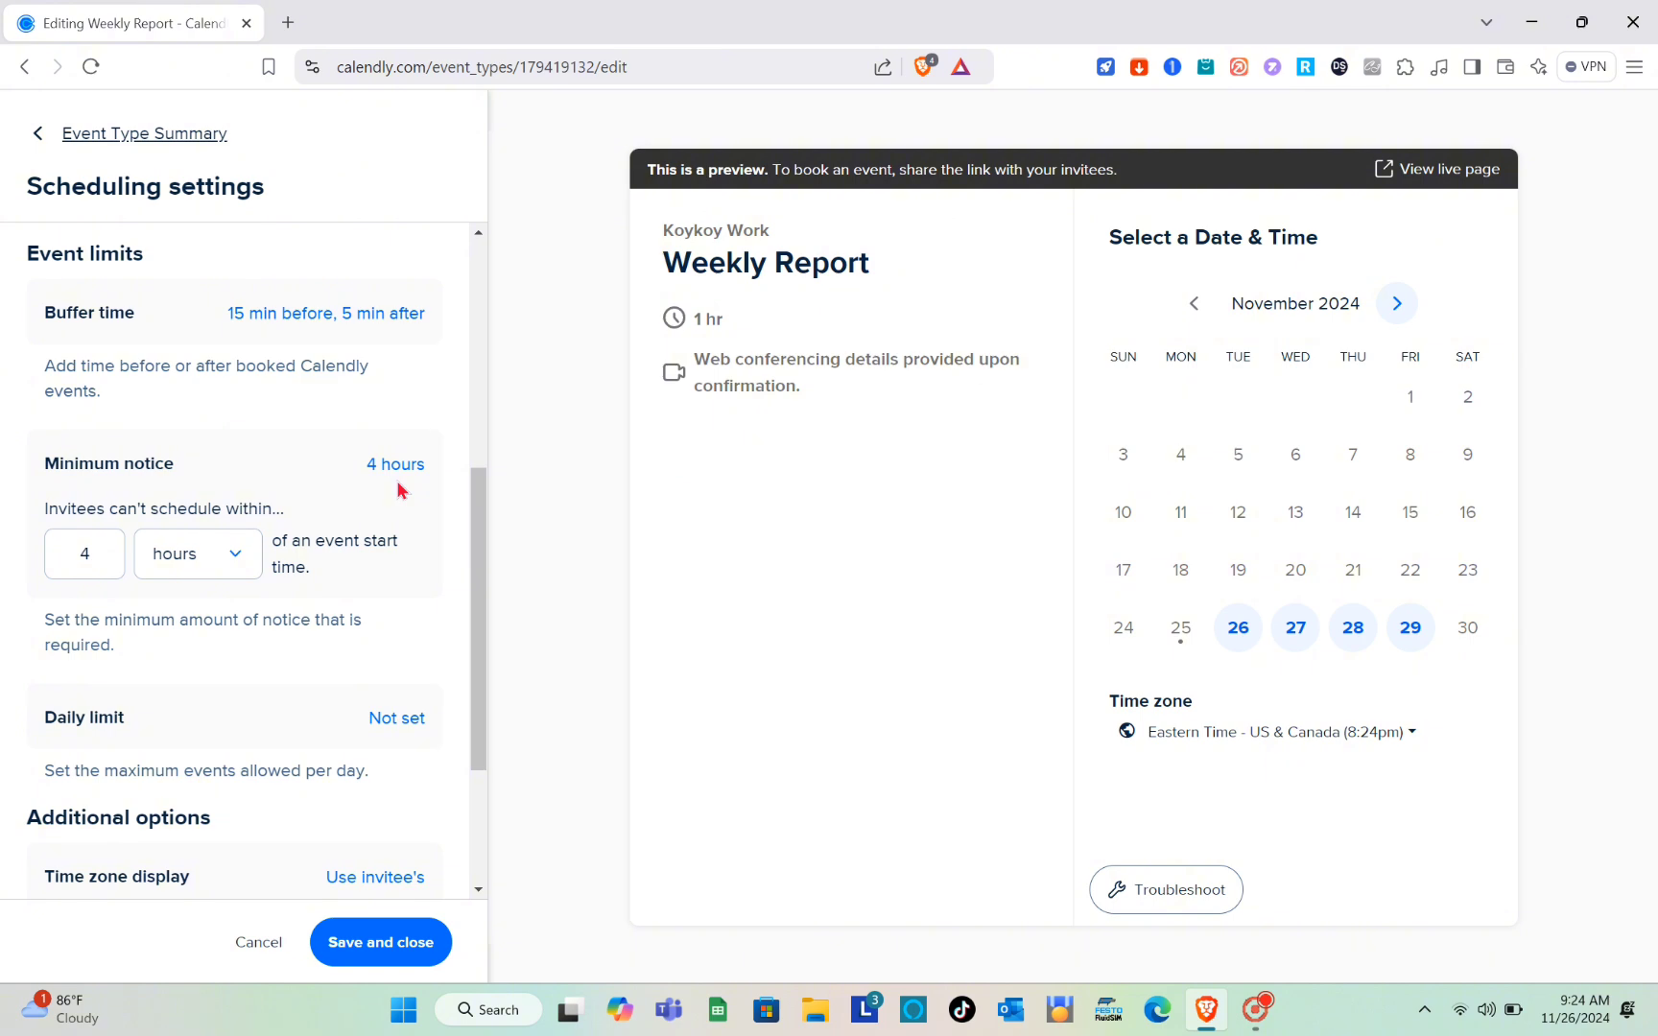
scroll(241, 735, down, 2)
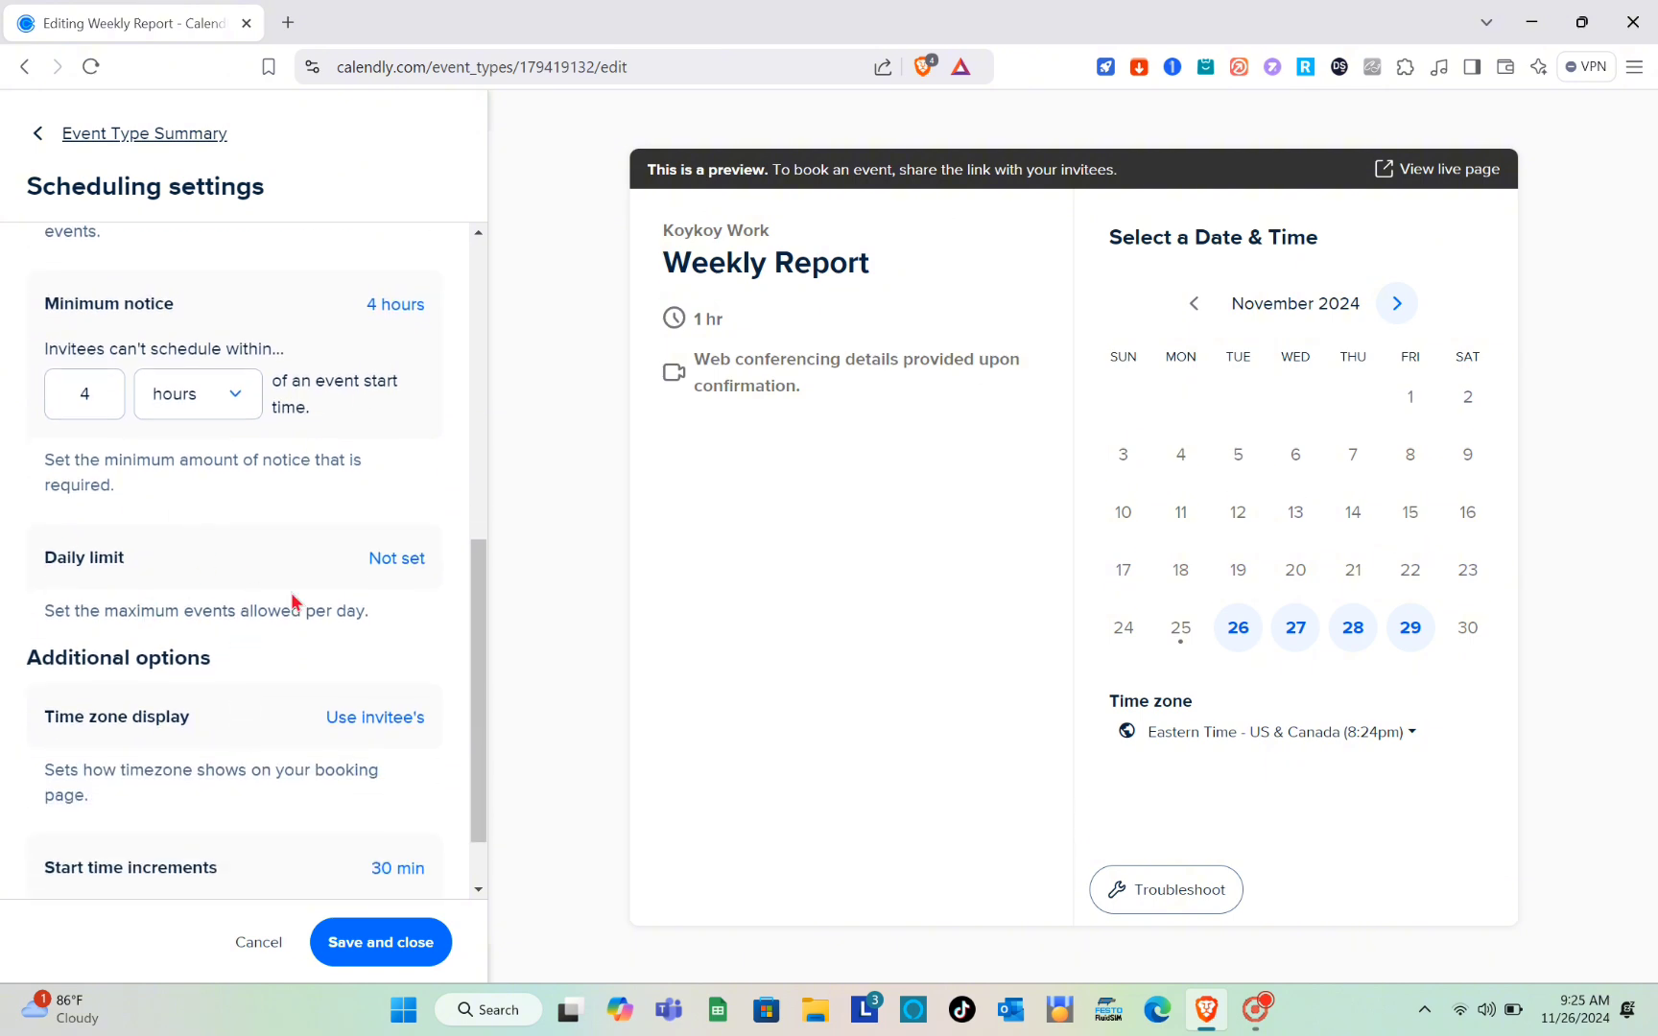
click(401, 565)
click(110, 523)
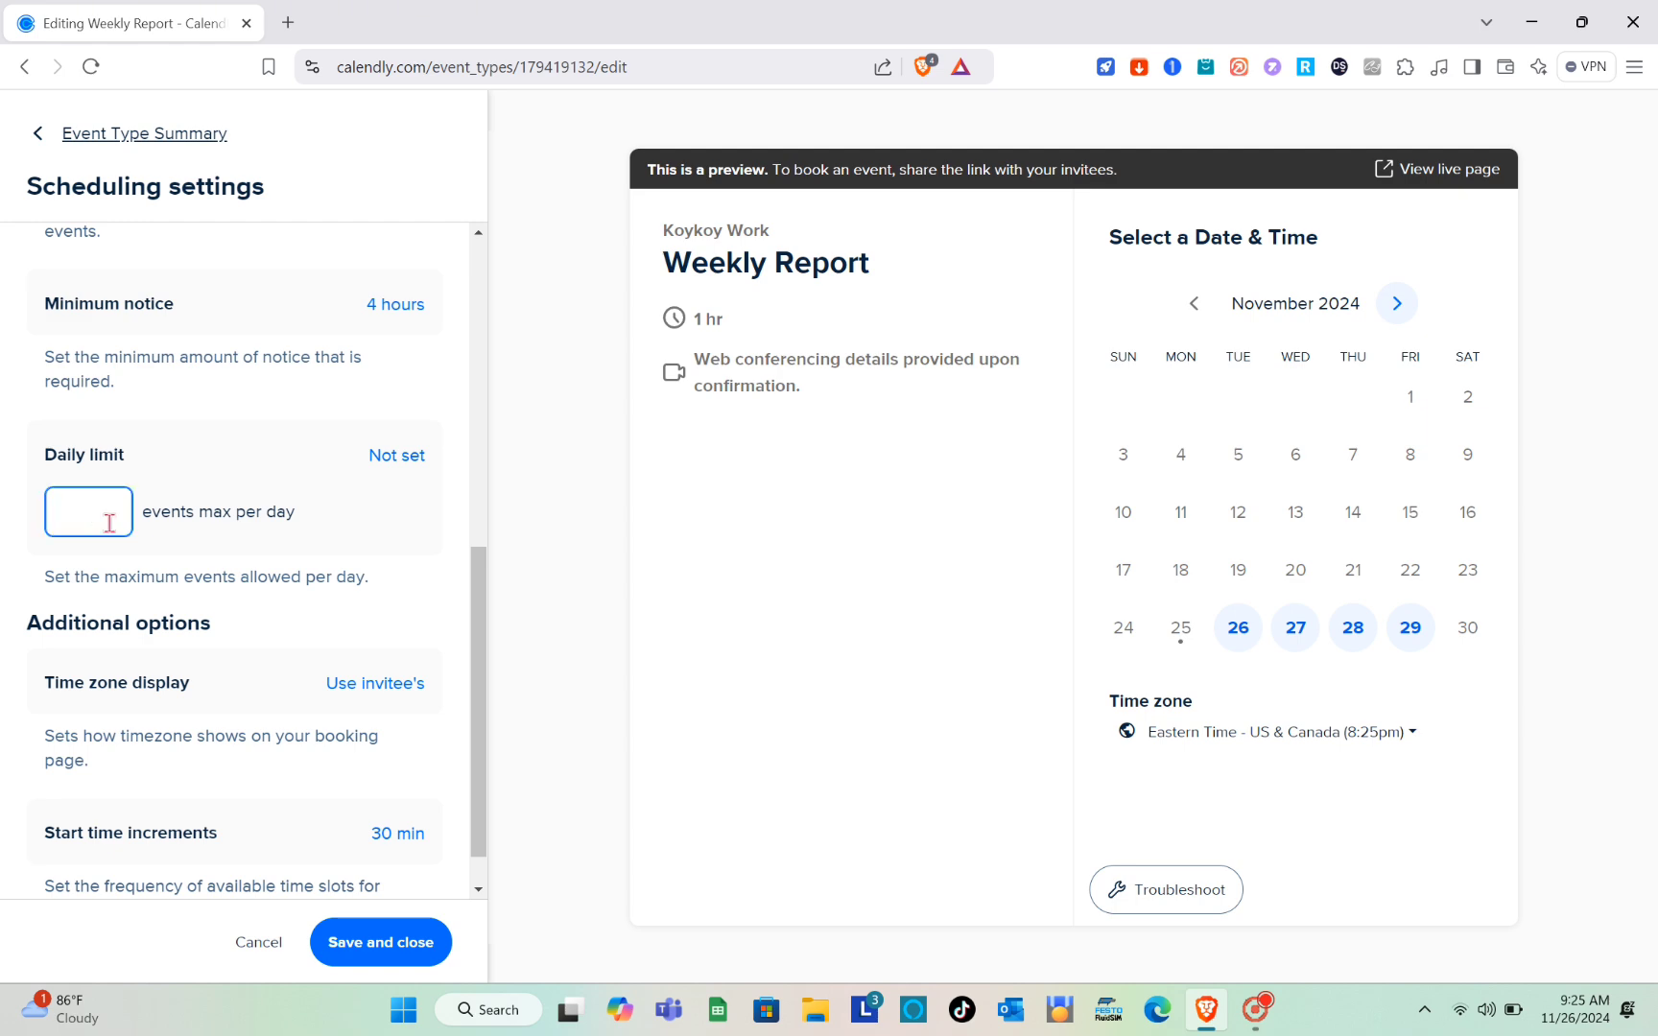
text(5)
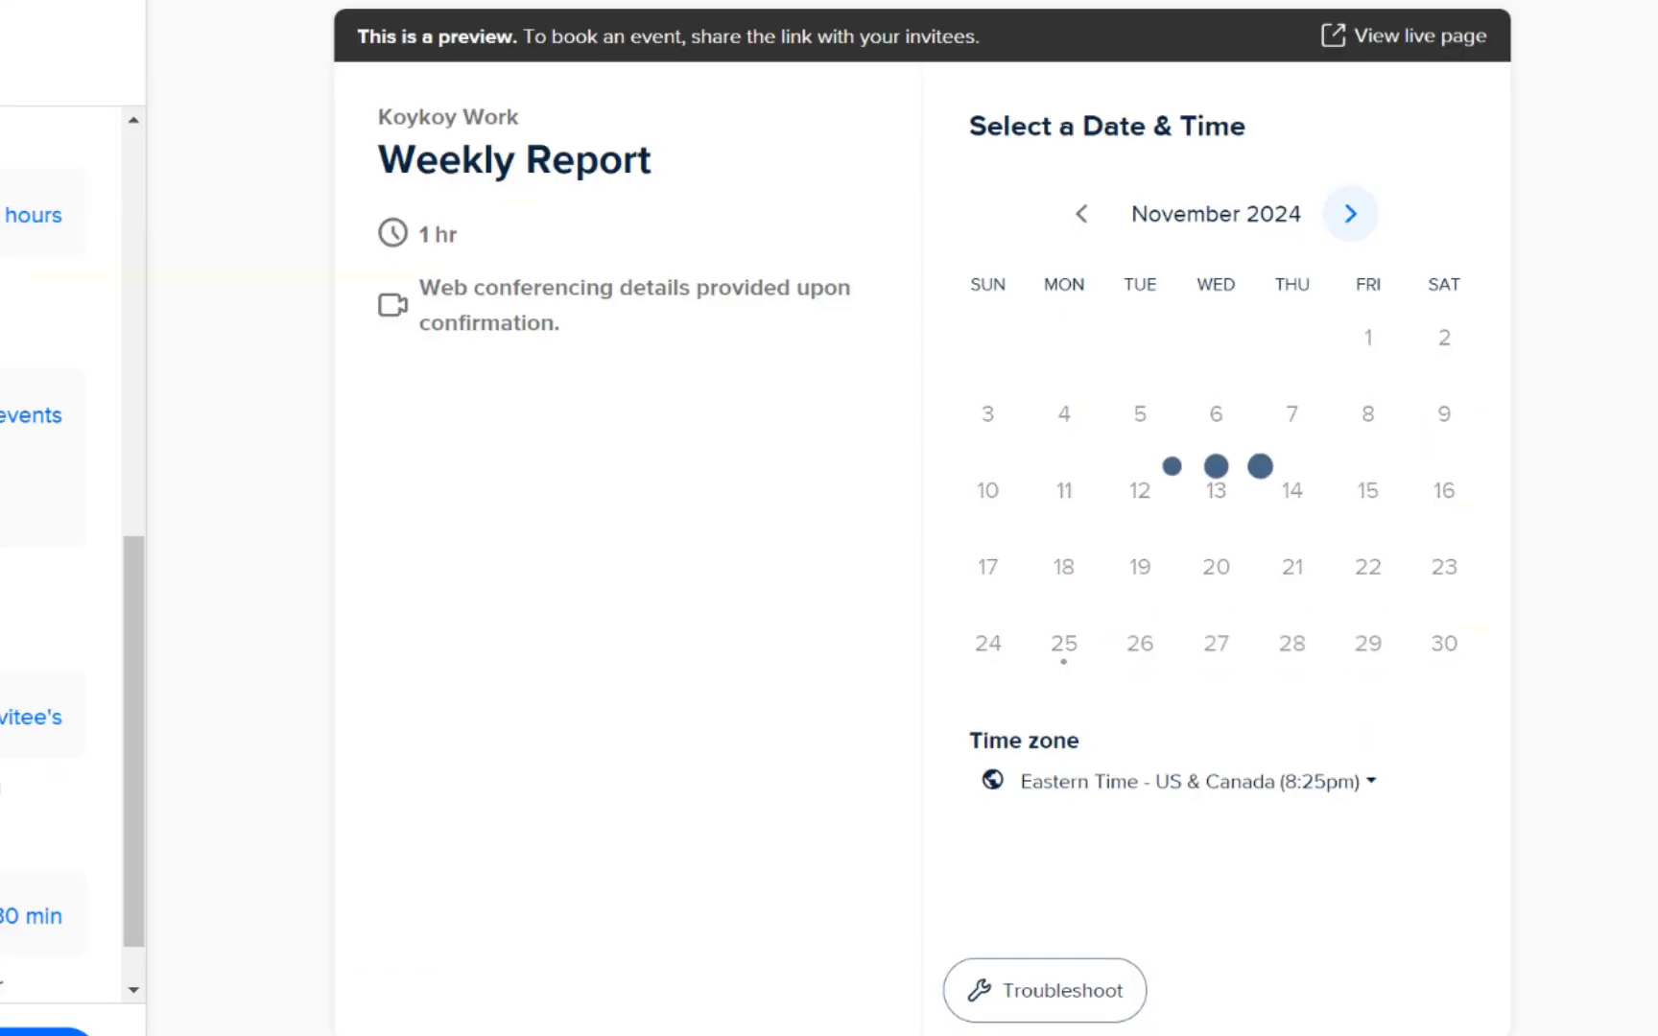
Step: Check the time zone display options and save the scheduling settings
scroll(109, 523, down, 1)
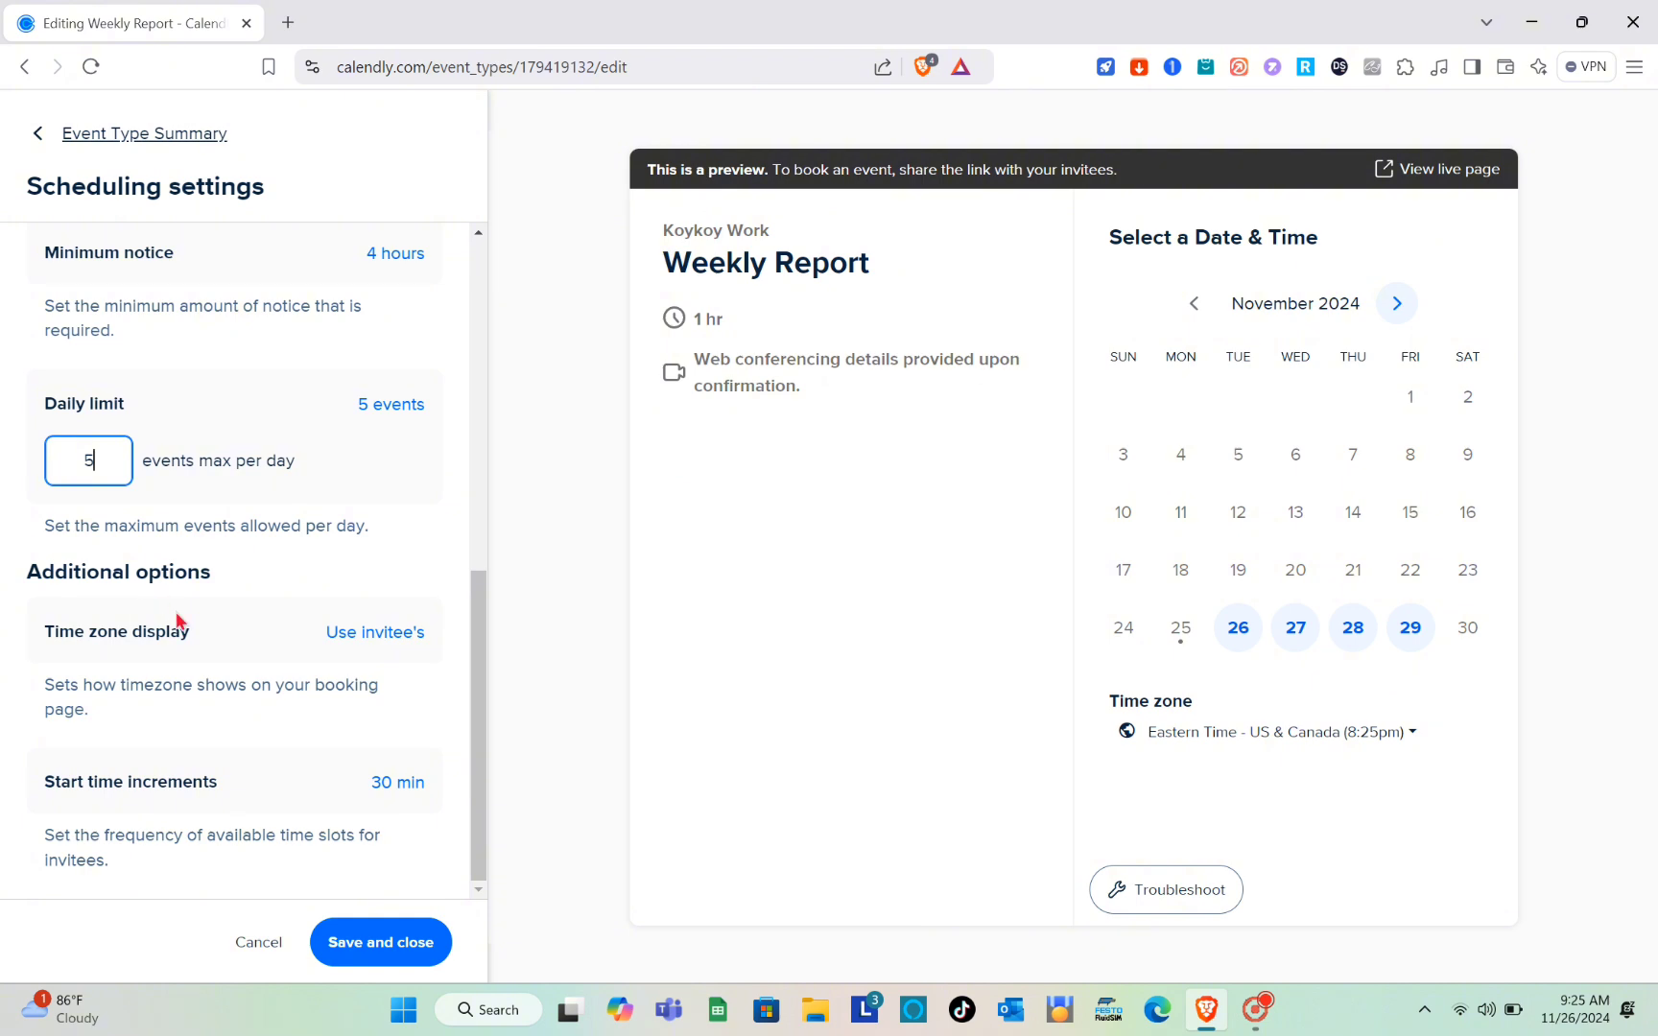
click(364, 637)
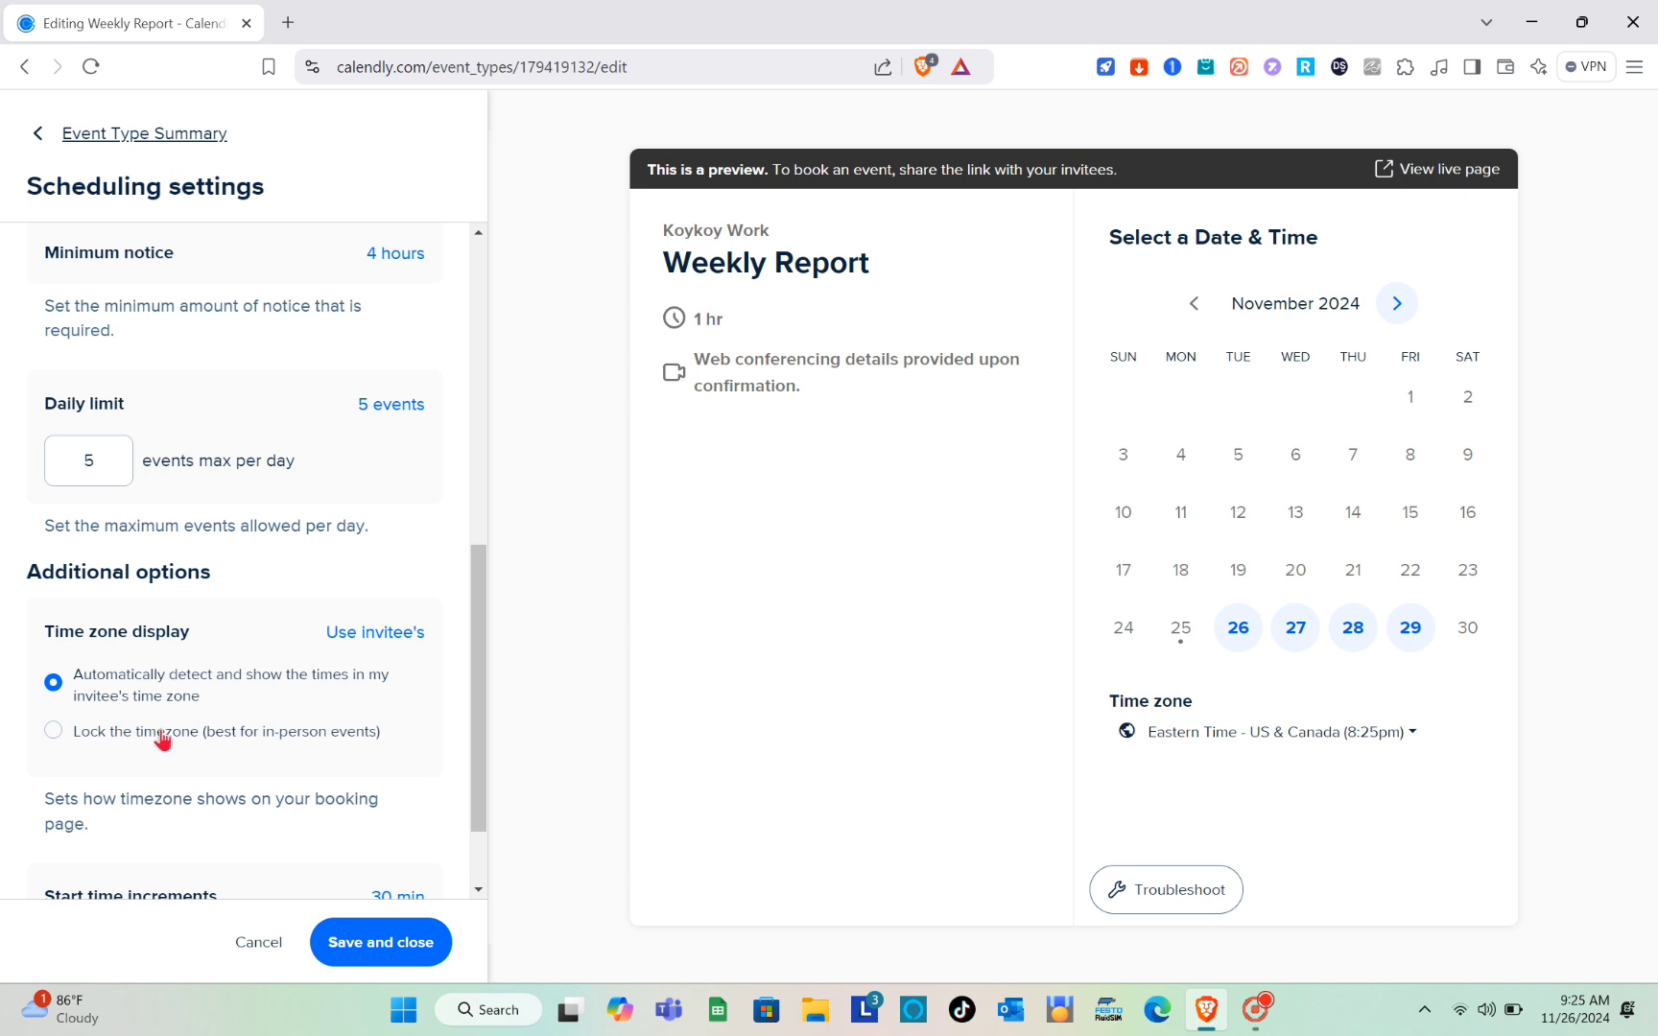
click(369, 636)
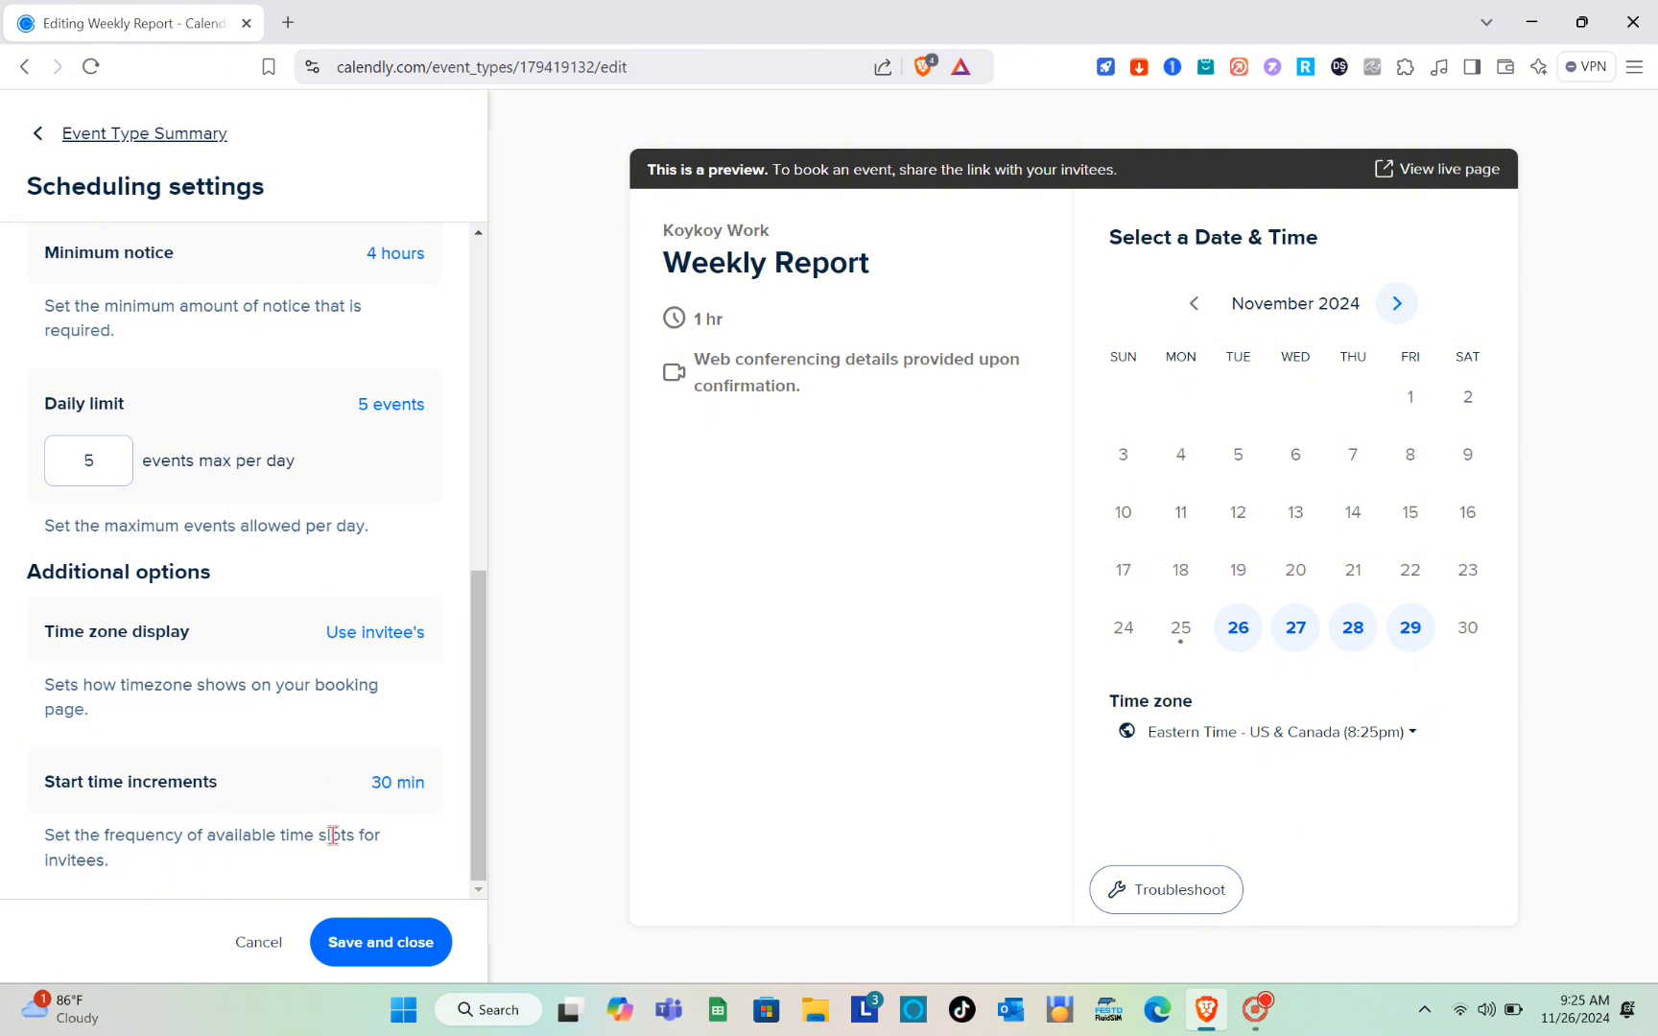
scroll(316, 614, up, 10)
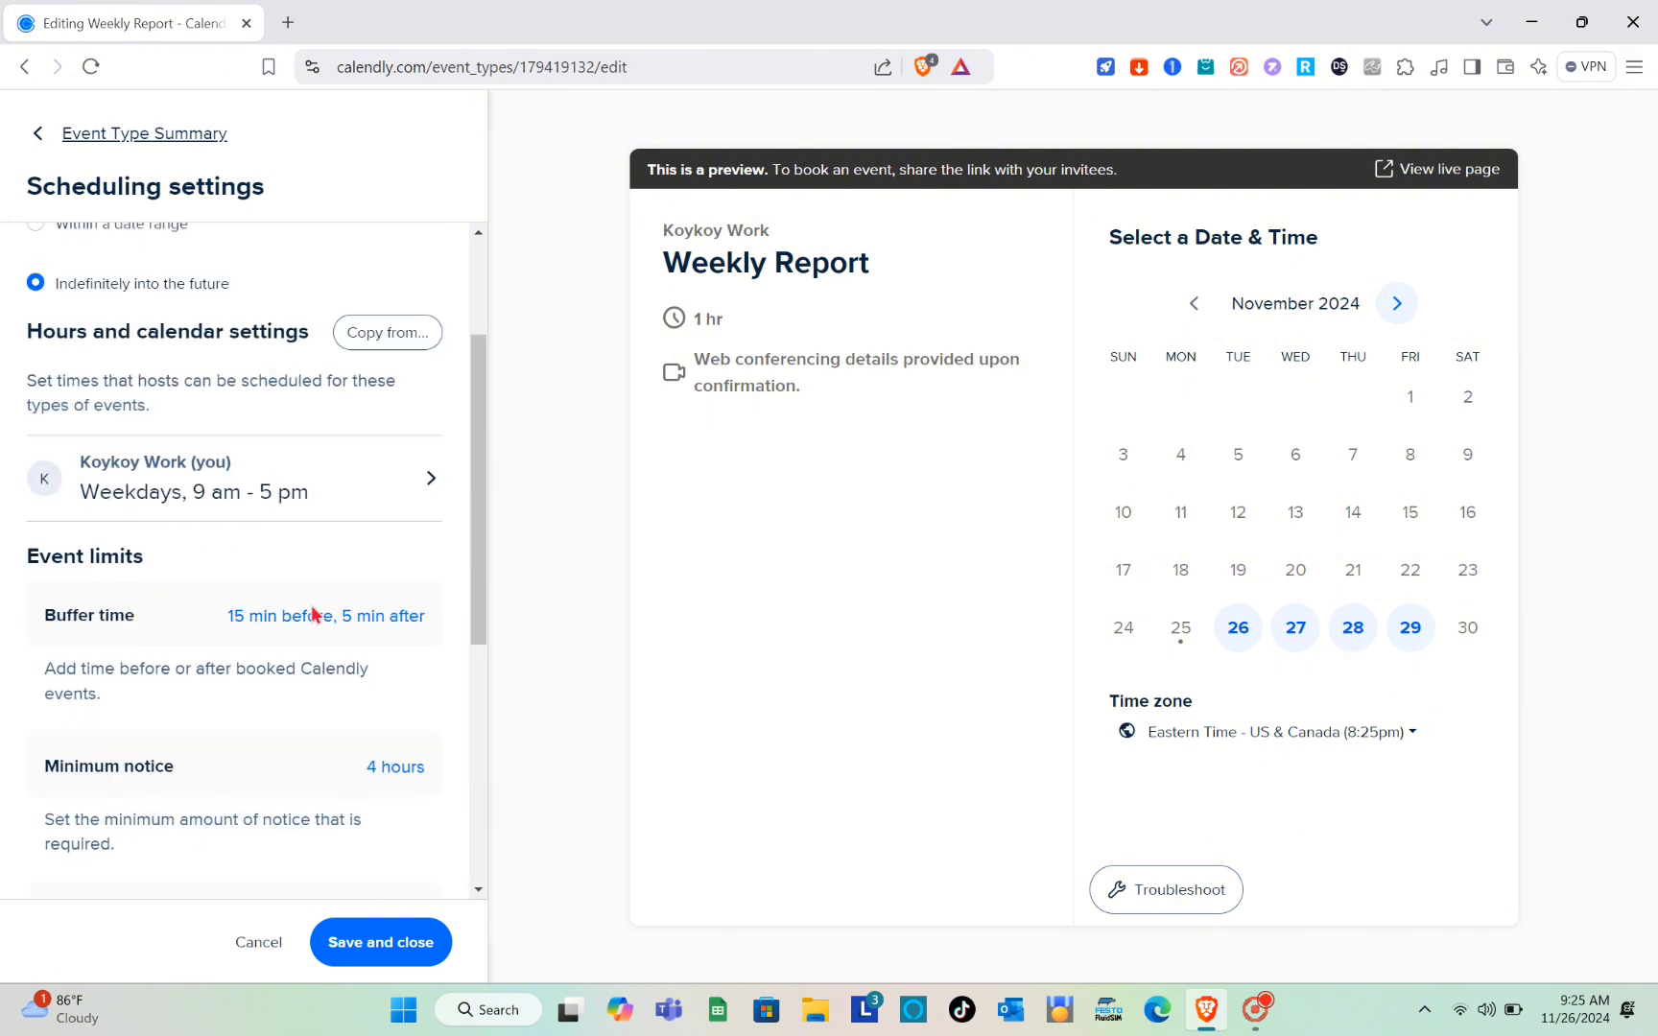
click(381, 945)
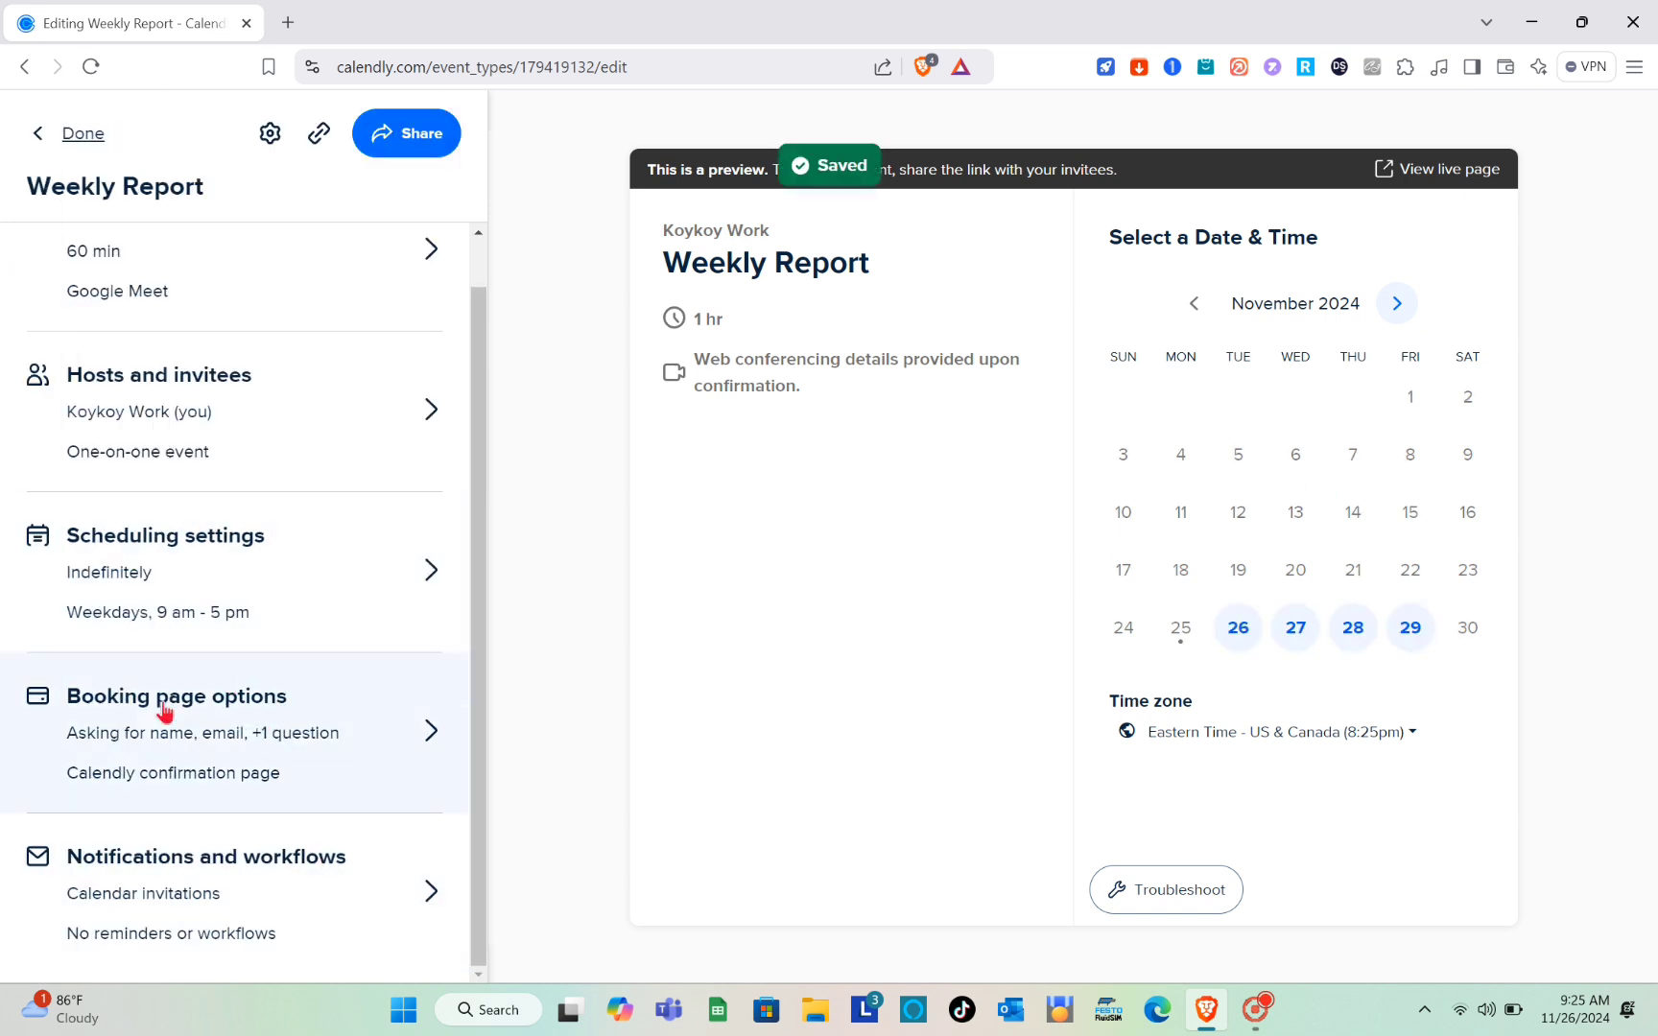
Step: In the booking page options, turn off allowing invitees to add guests
click(352, 749)
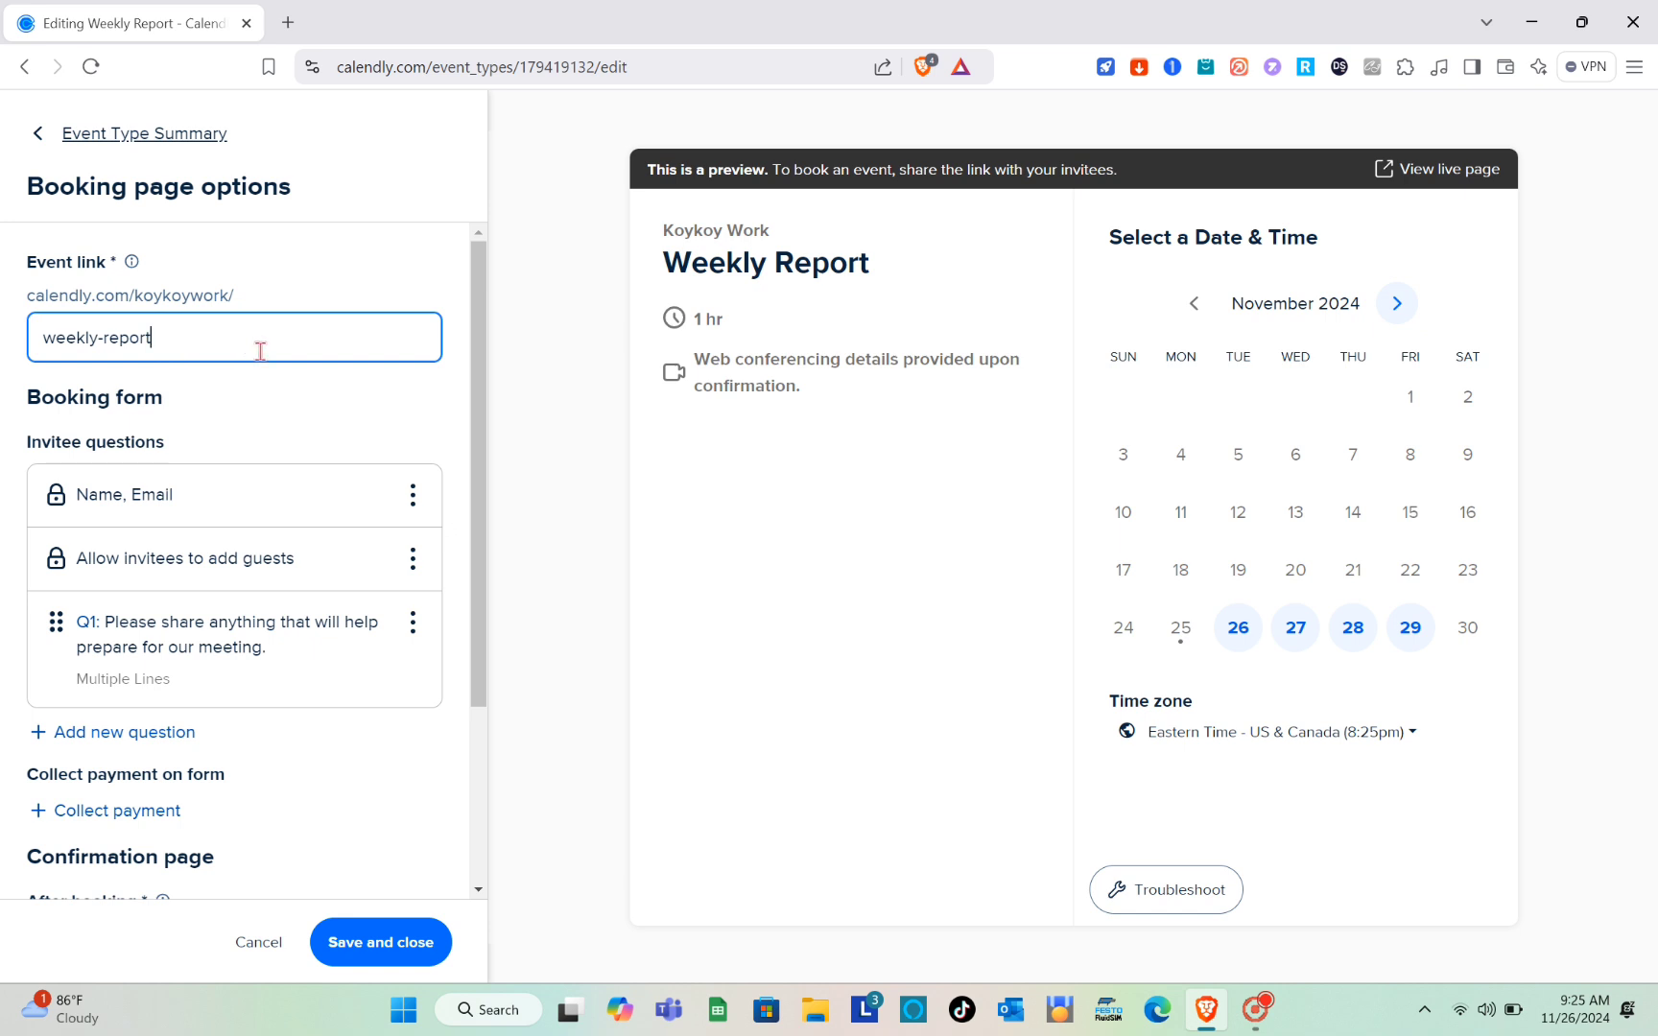
scroll(263, 370, down, 2)
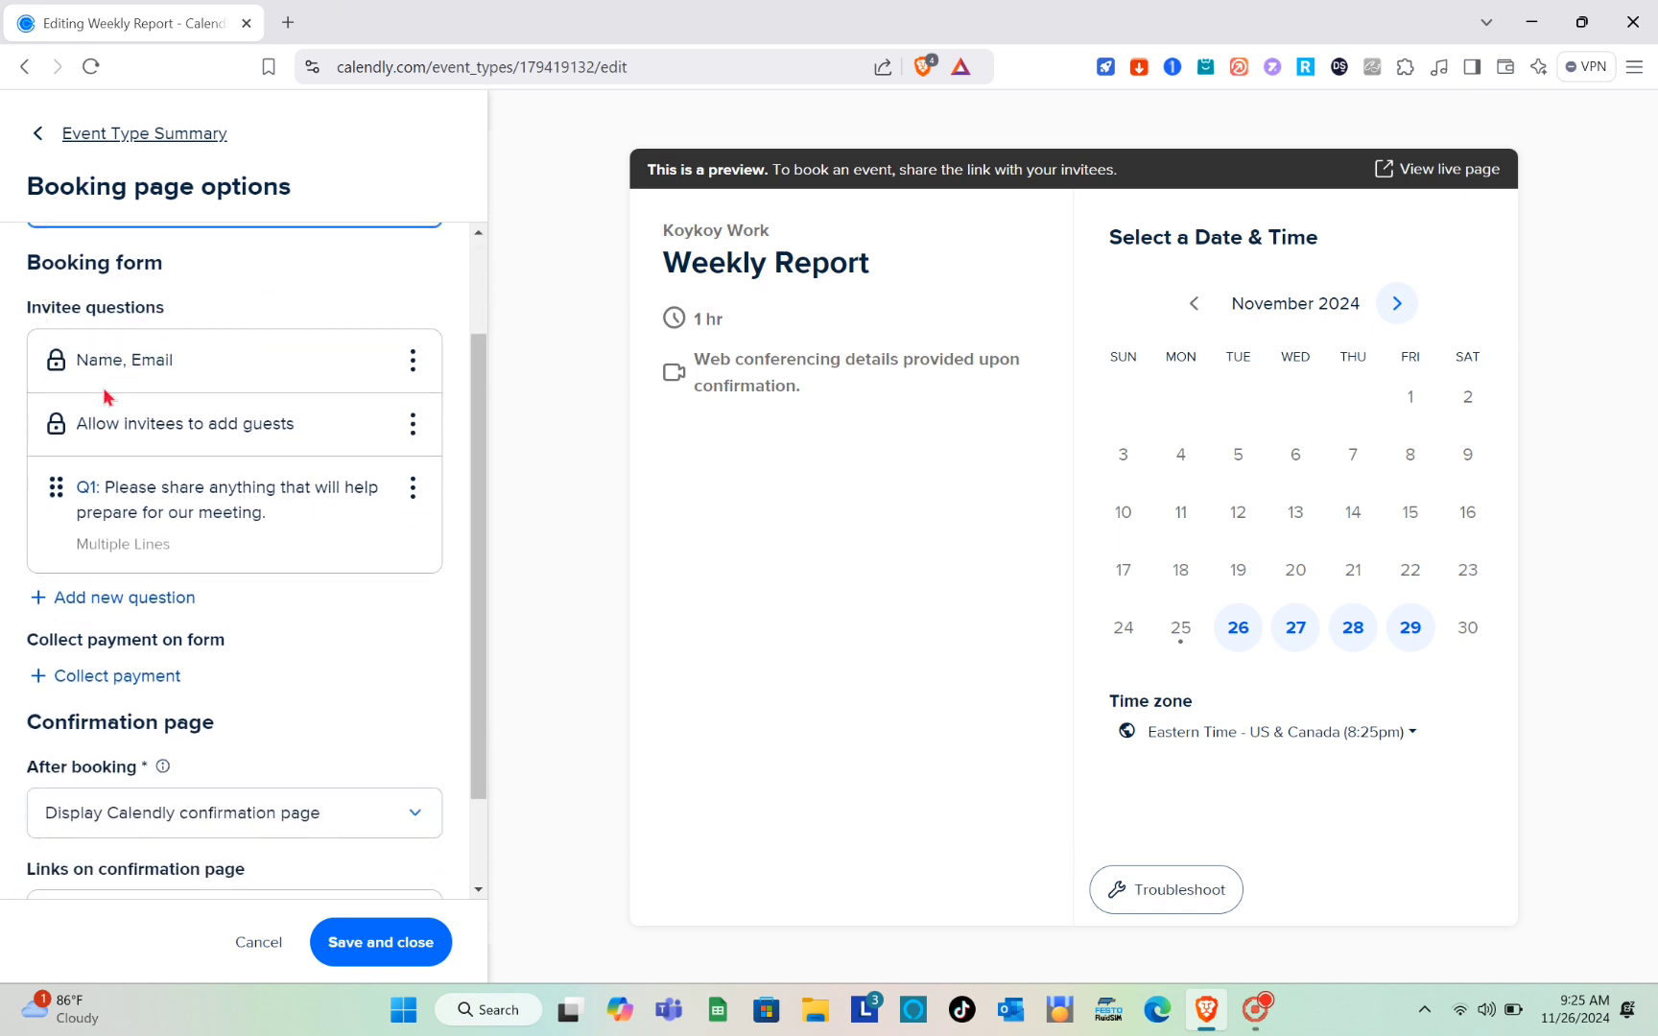
click(197, 377)
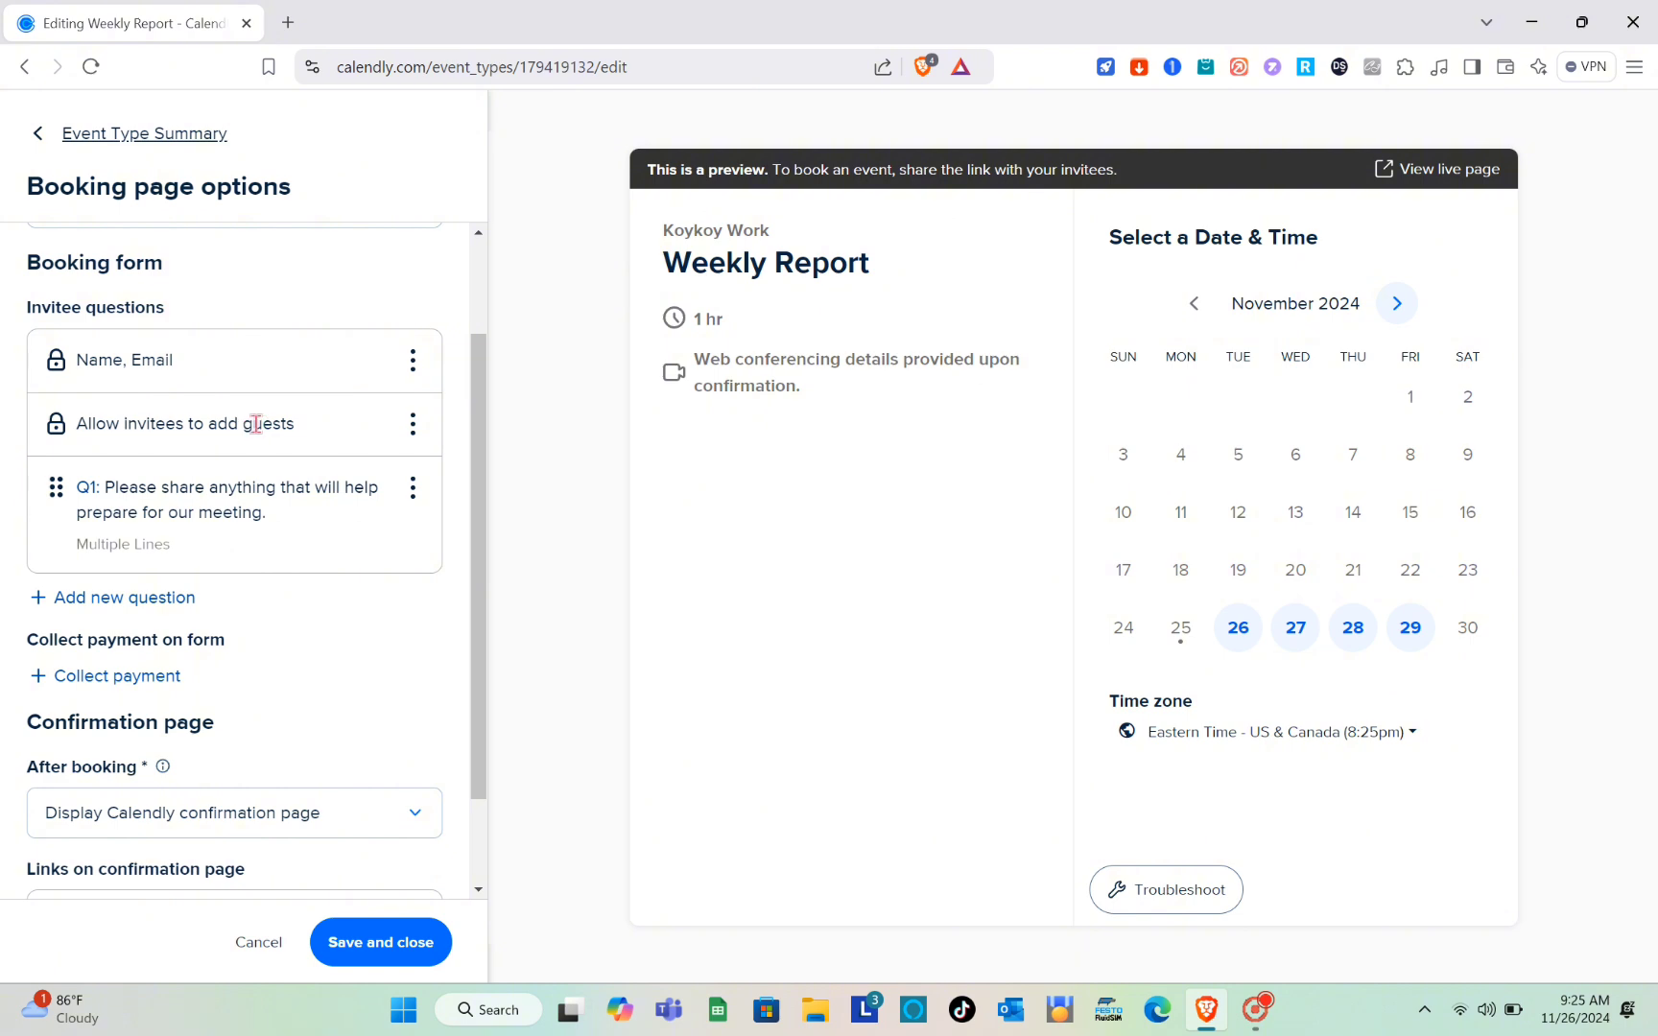
click(413, 425)
click(422, 468)
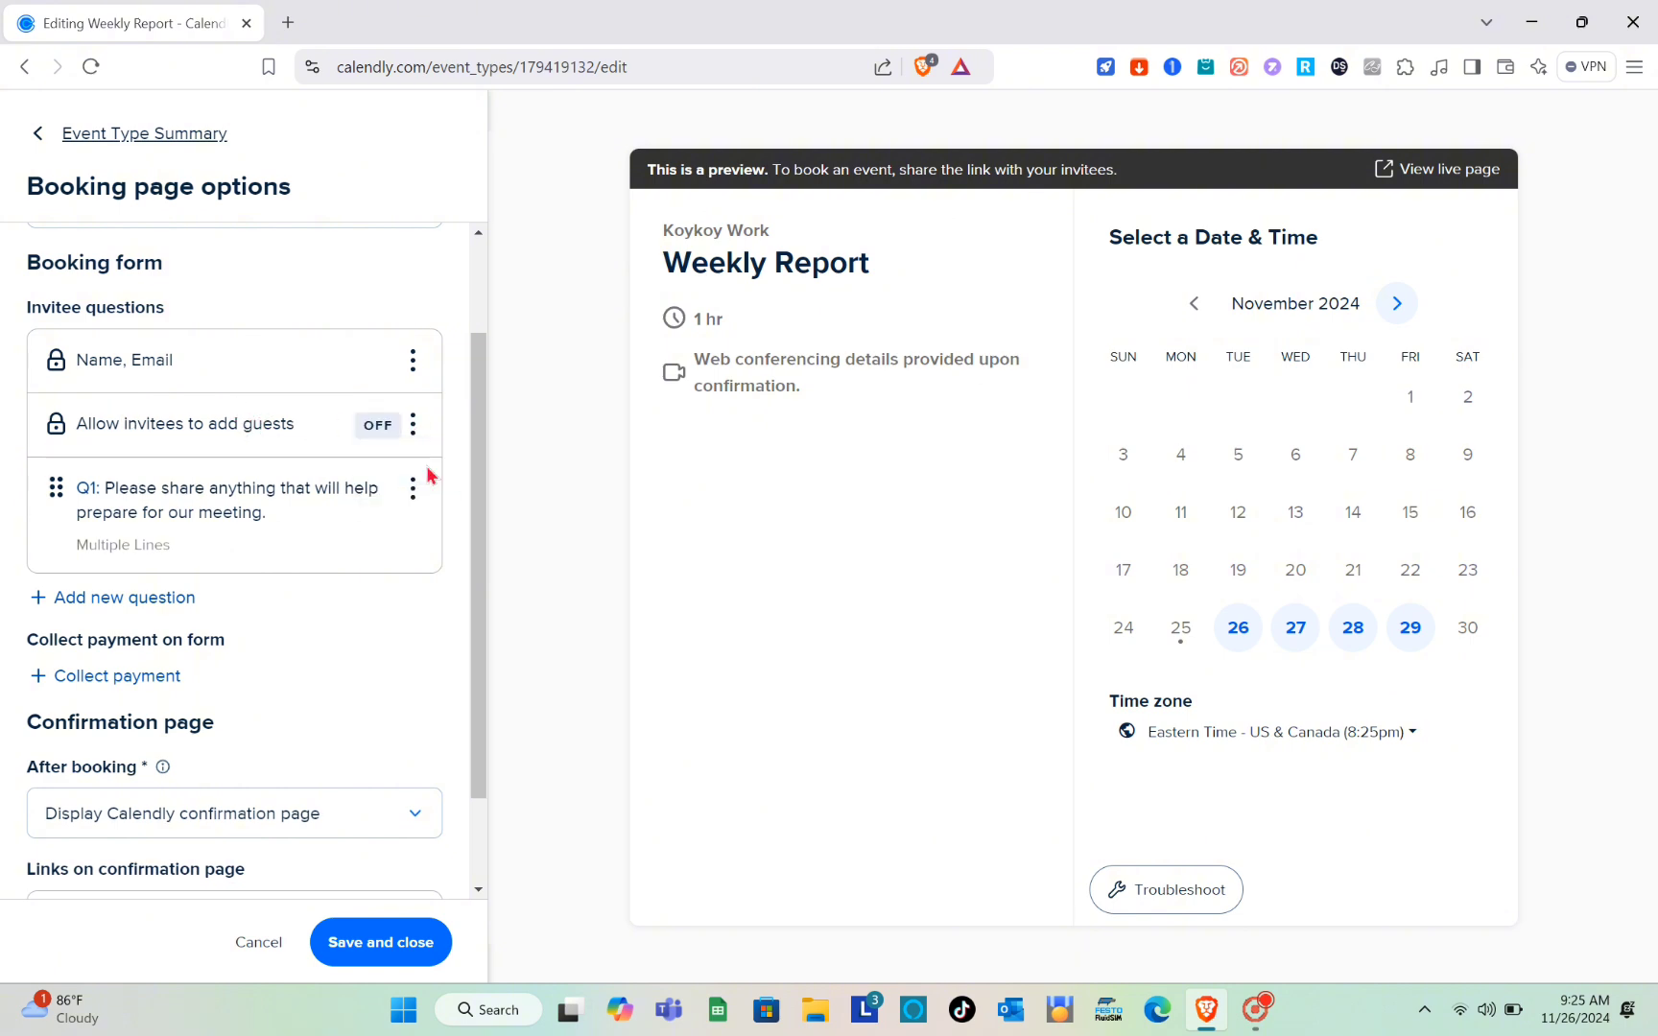
Step: Review the payment and confirmation page options, and save the booking page options
scroll(253, 490, down, 1)
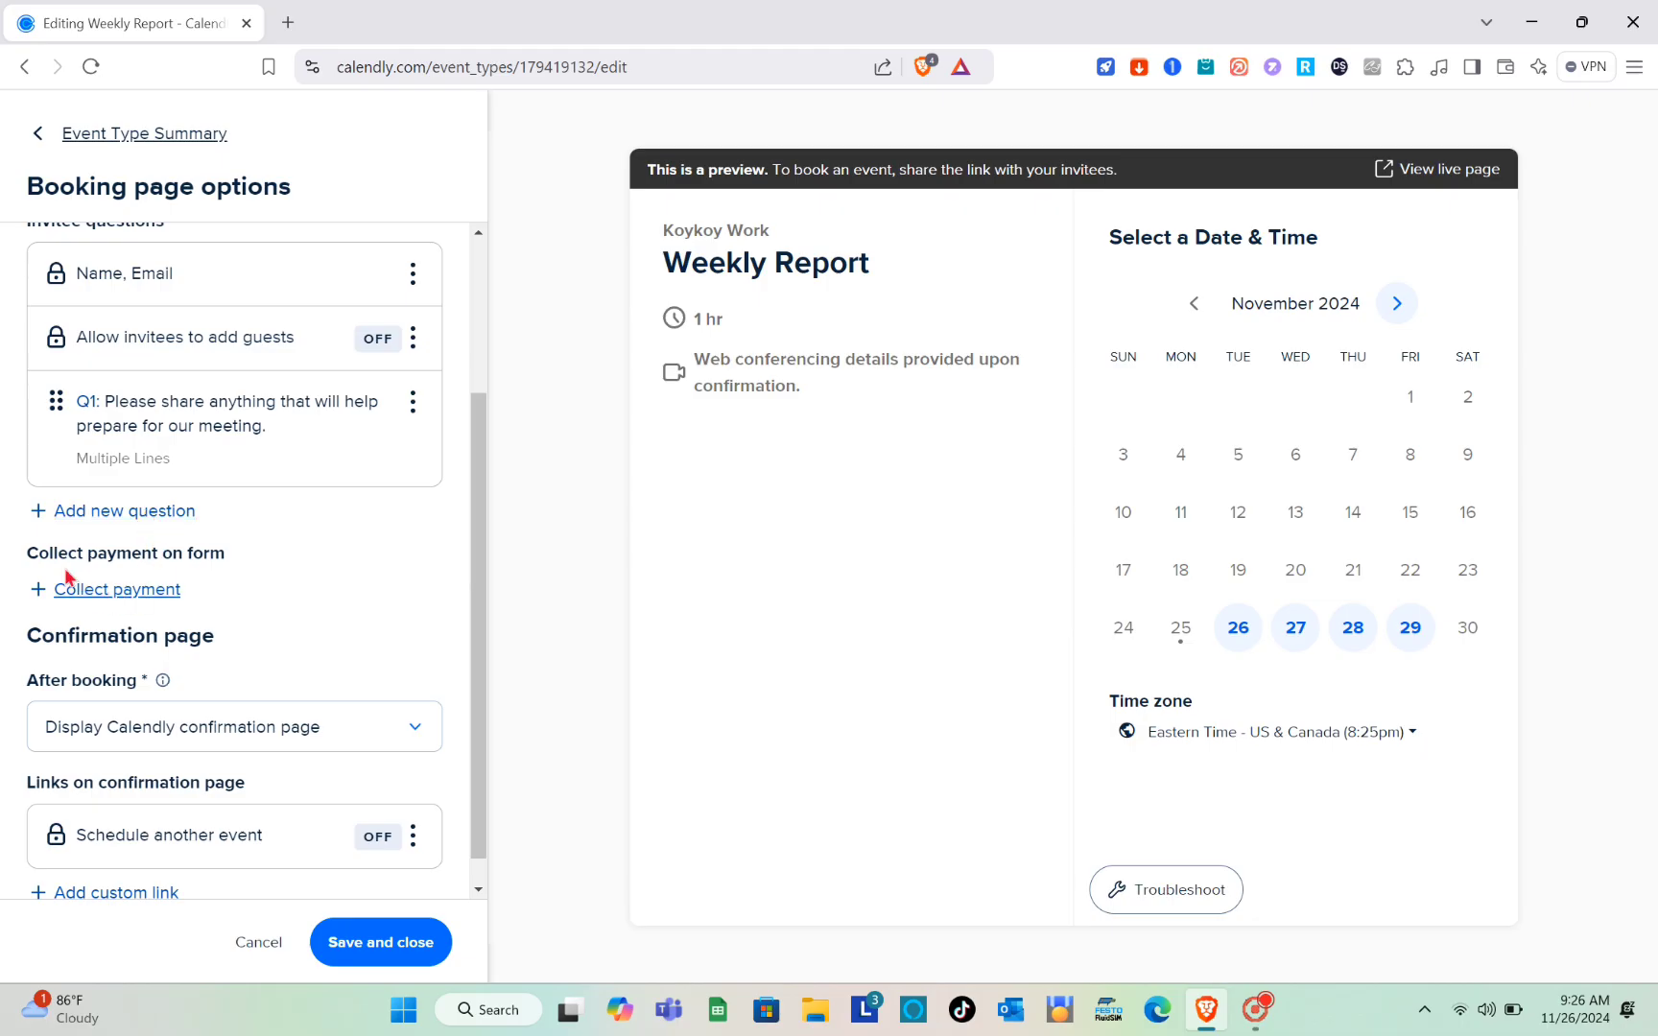
scroll(126, 602, down, 1)
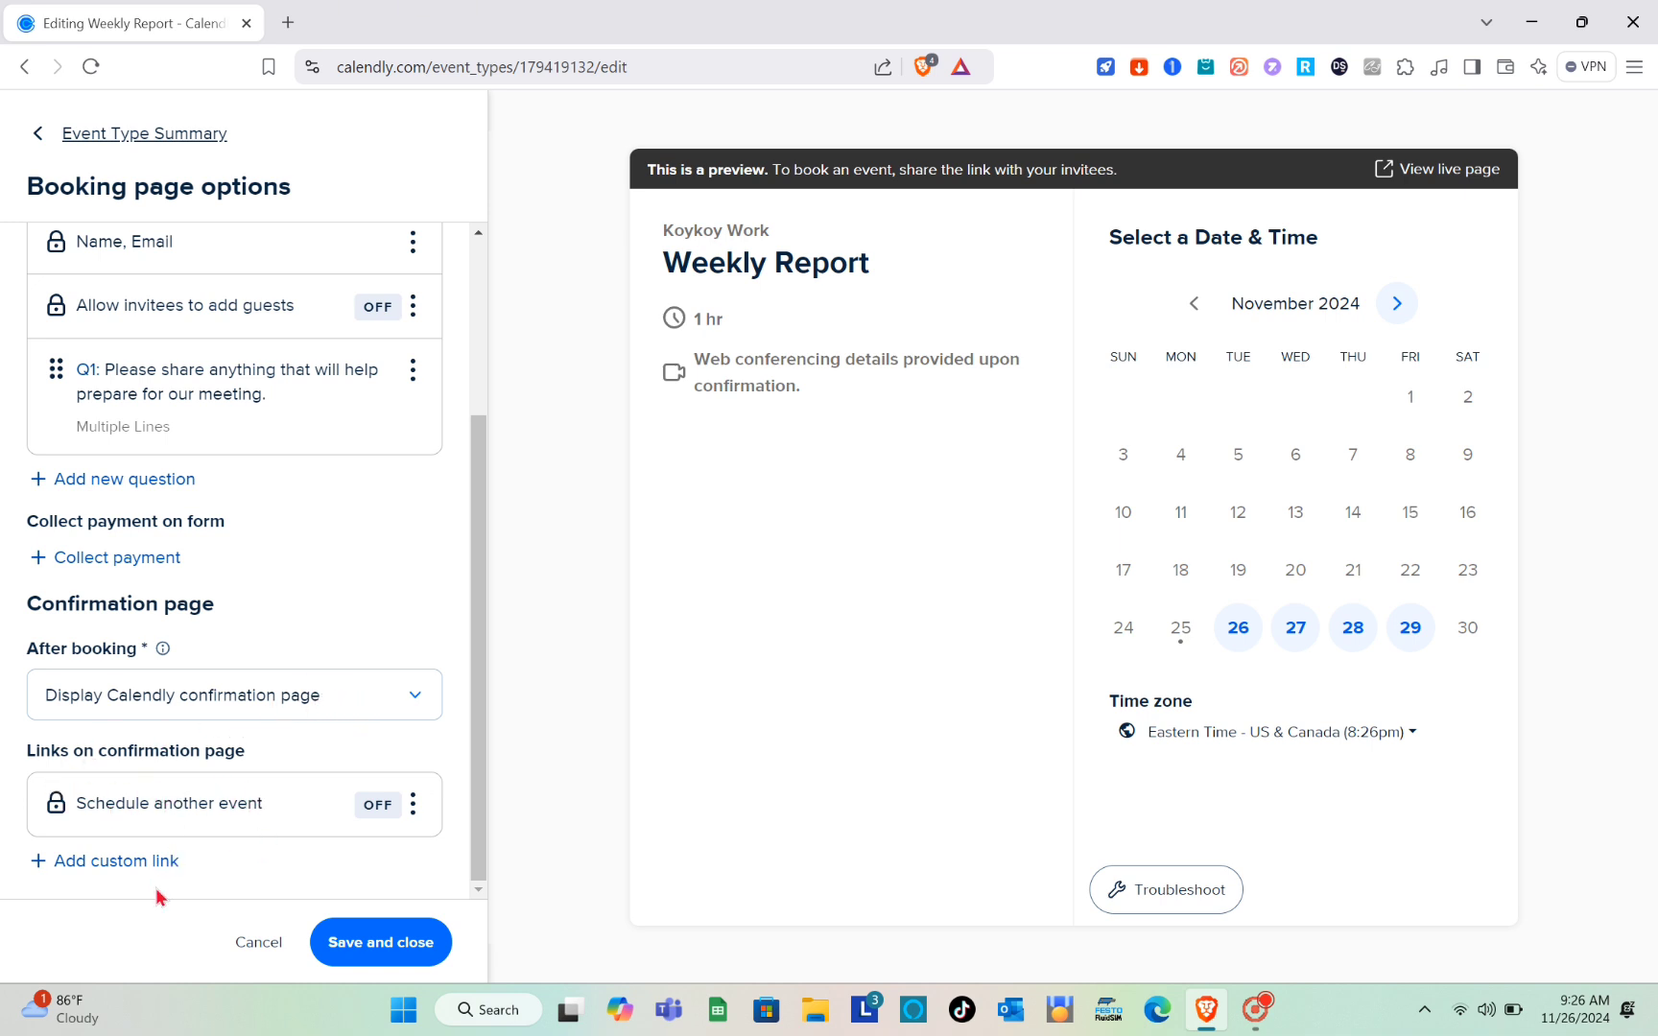
scroll(289, 813, up, 2)
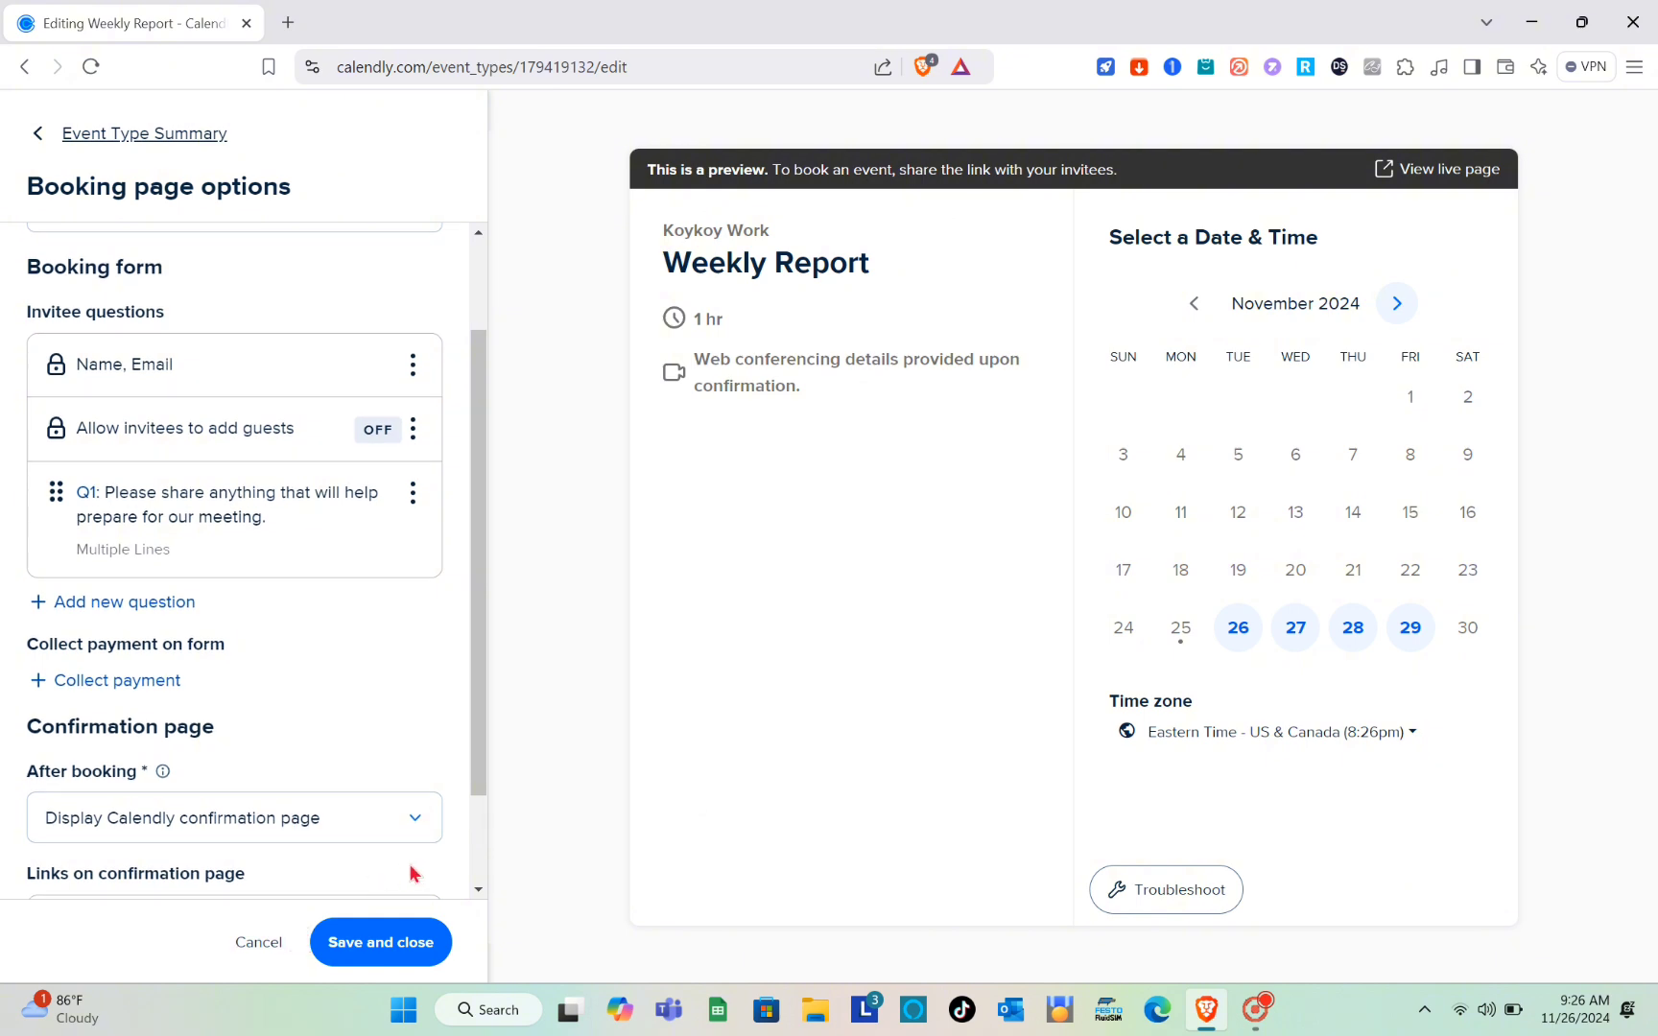
click(385, 945)
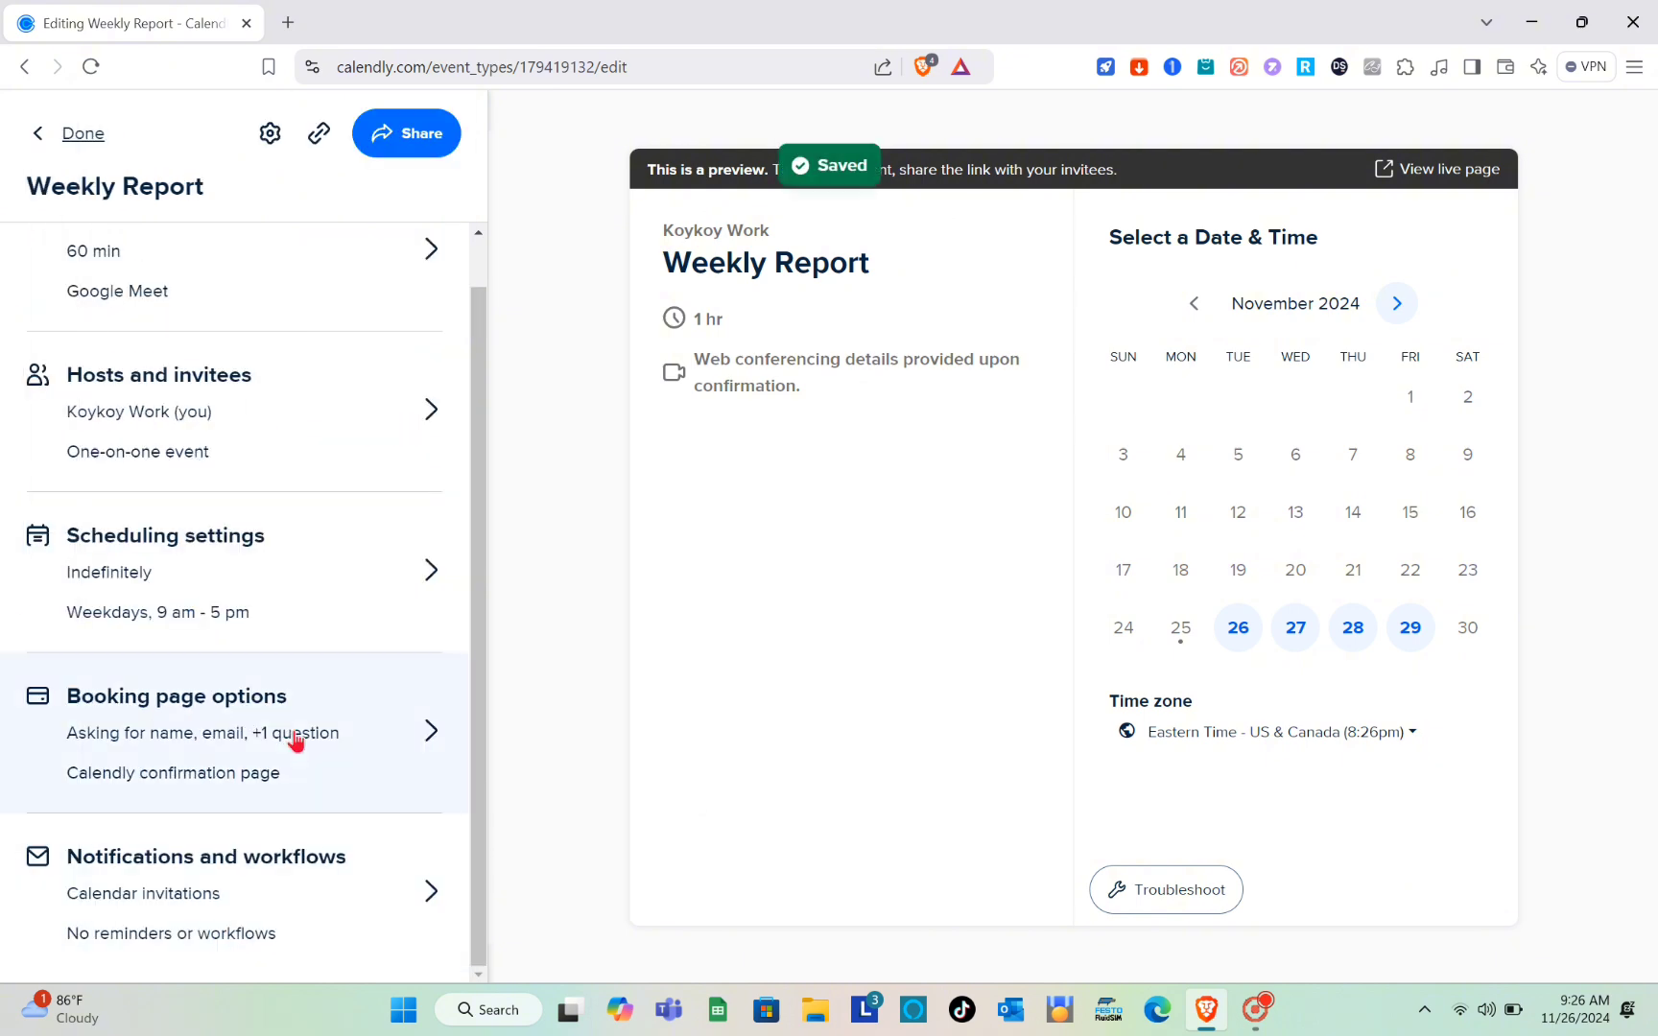
Step: Try to turn on email reminders in the event's notifications, dismiss the upgrade offer and close the notification settings with a save
click(415, 910)
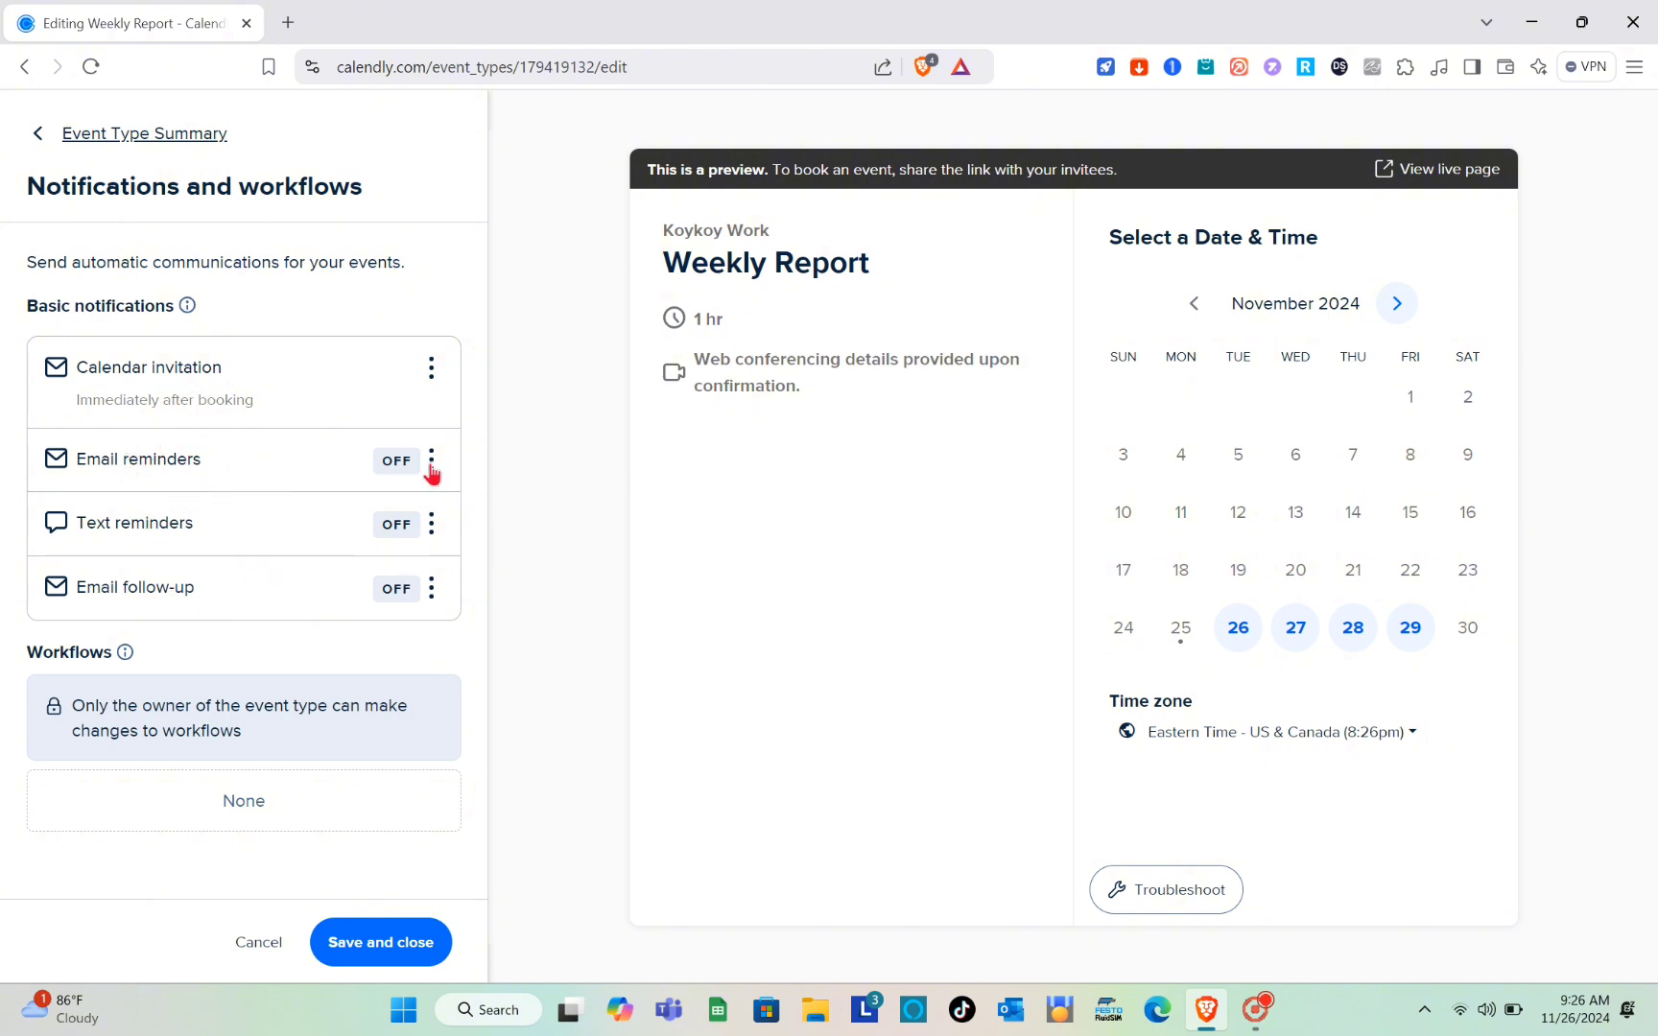
click(432, 466)
click(432, 566)
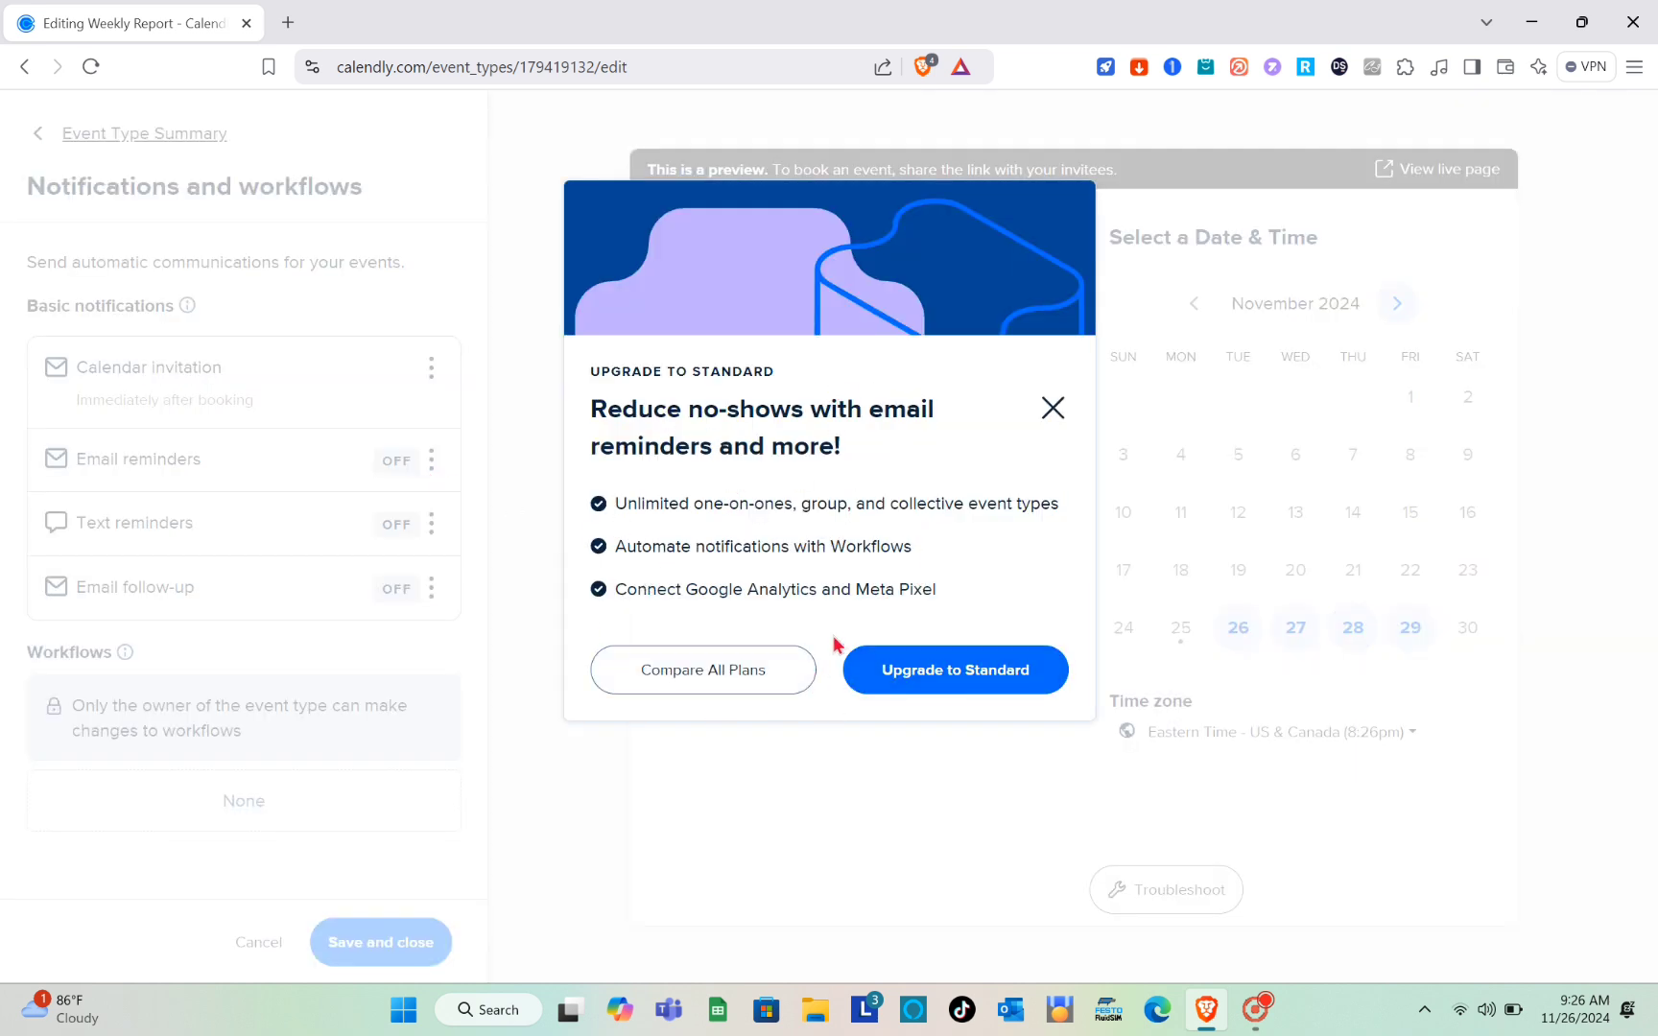
click(1053, 411)
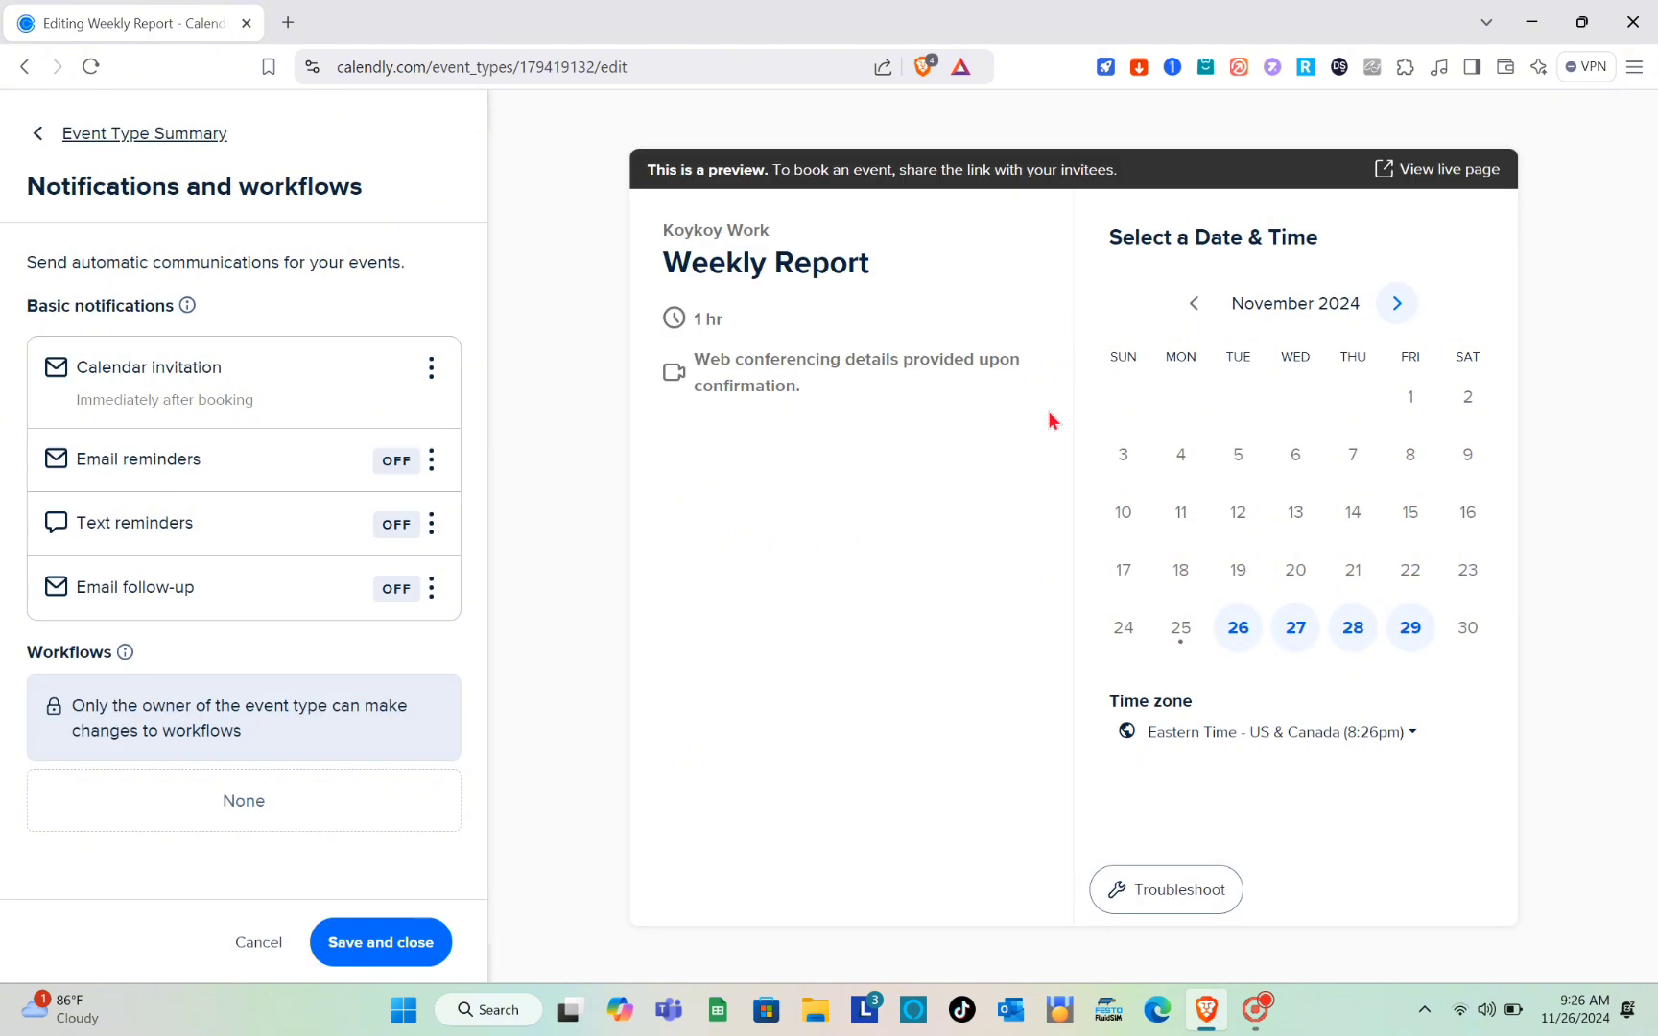
click(352, 945)
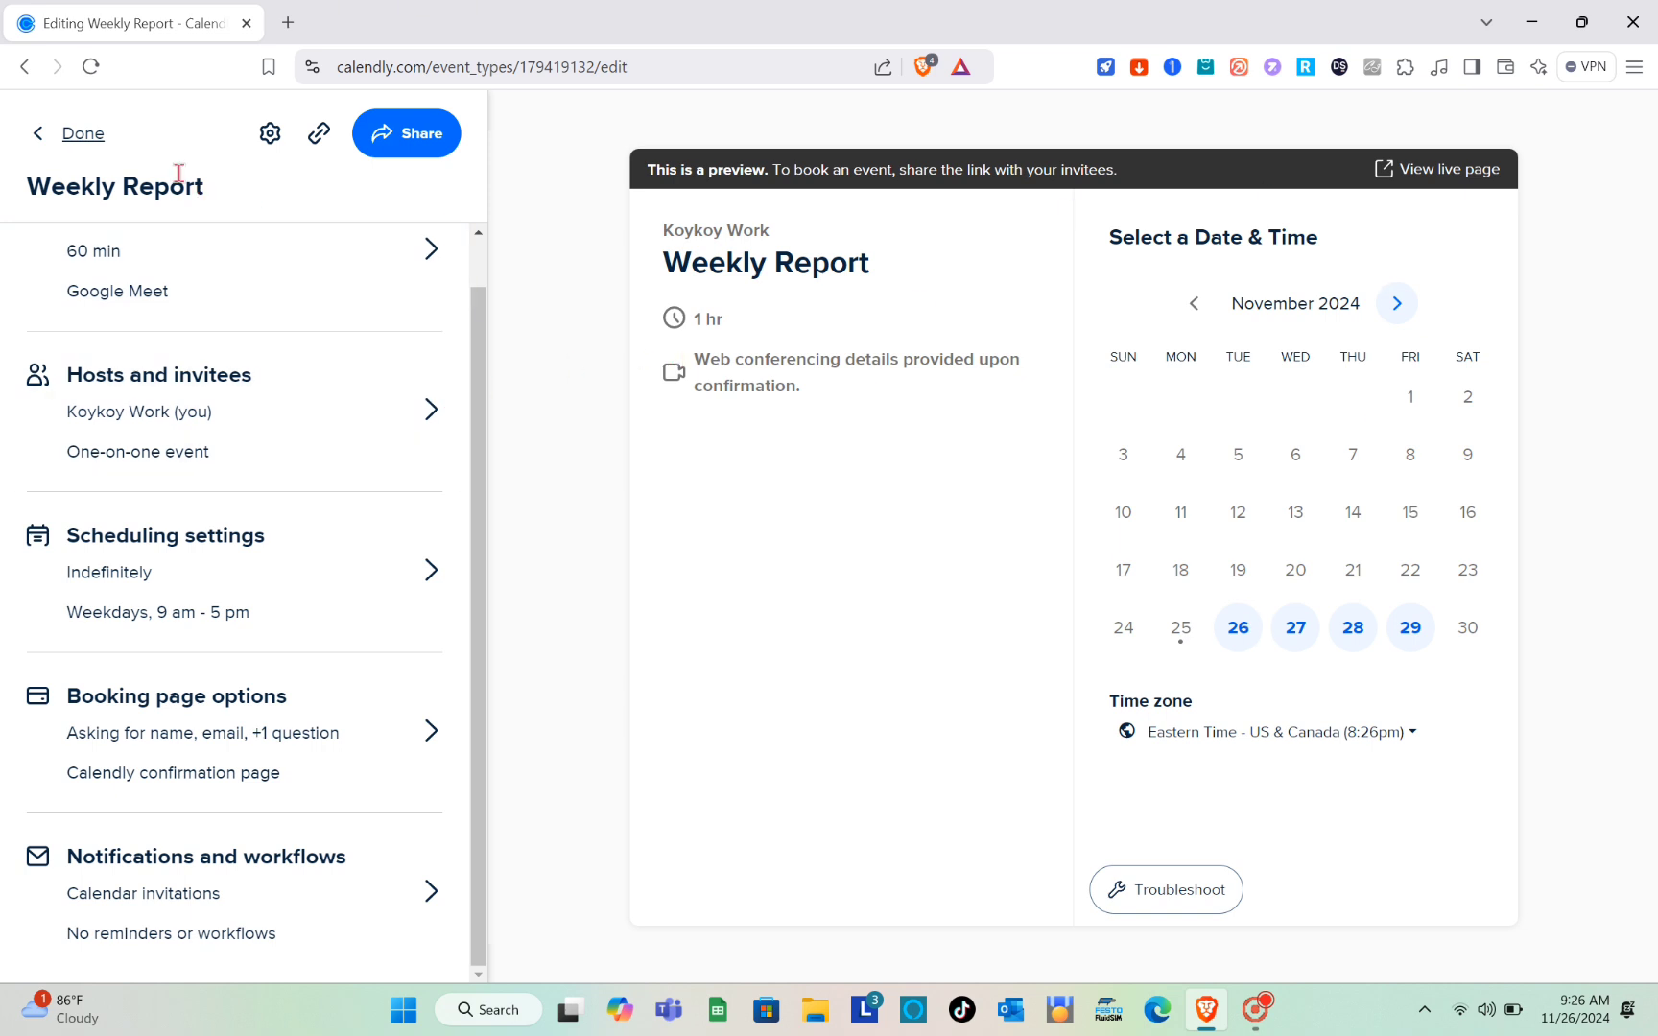
Step: Finish editing, open the Weekly Report booking page and examine the time slots offered on Wednesday, December 4
click(84, 134)
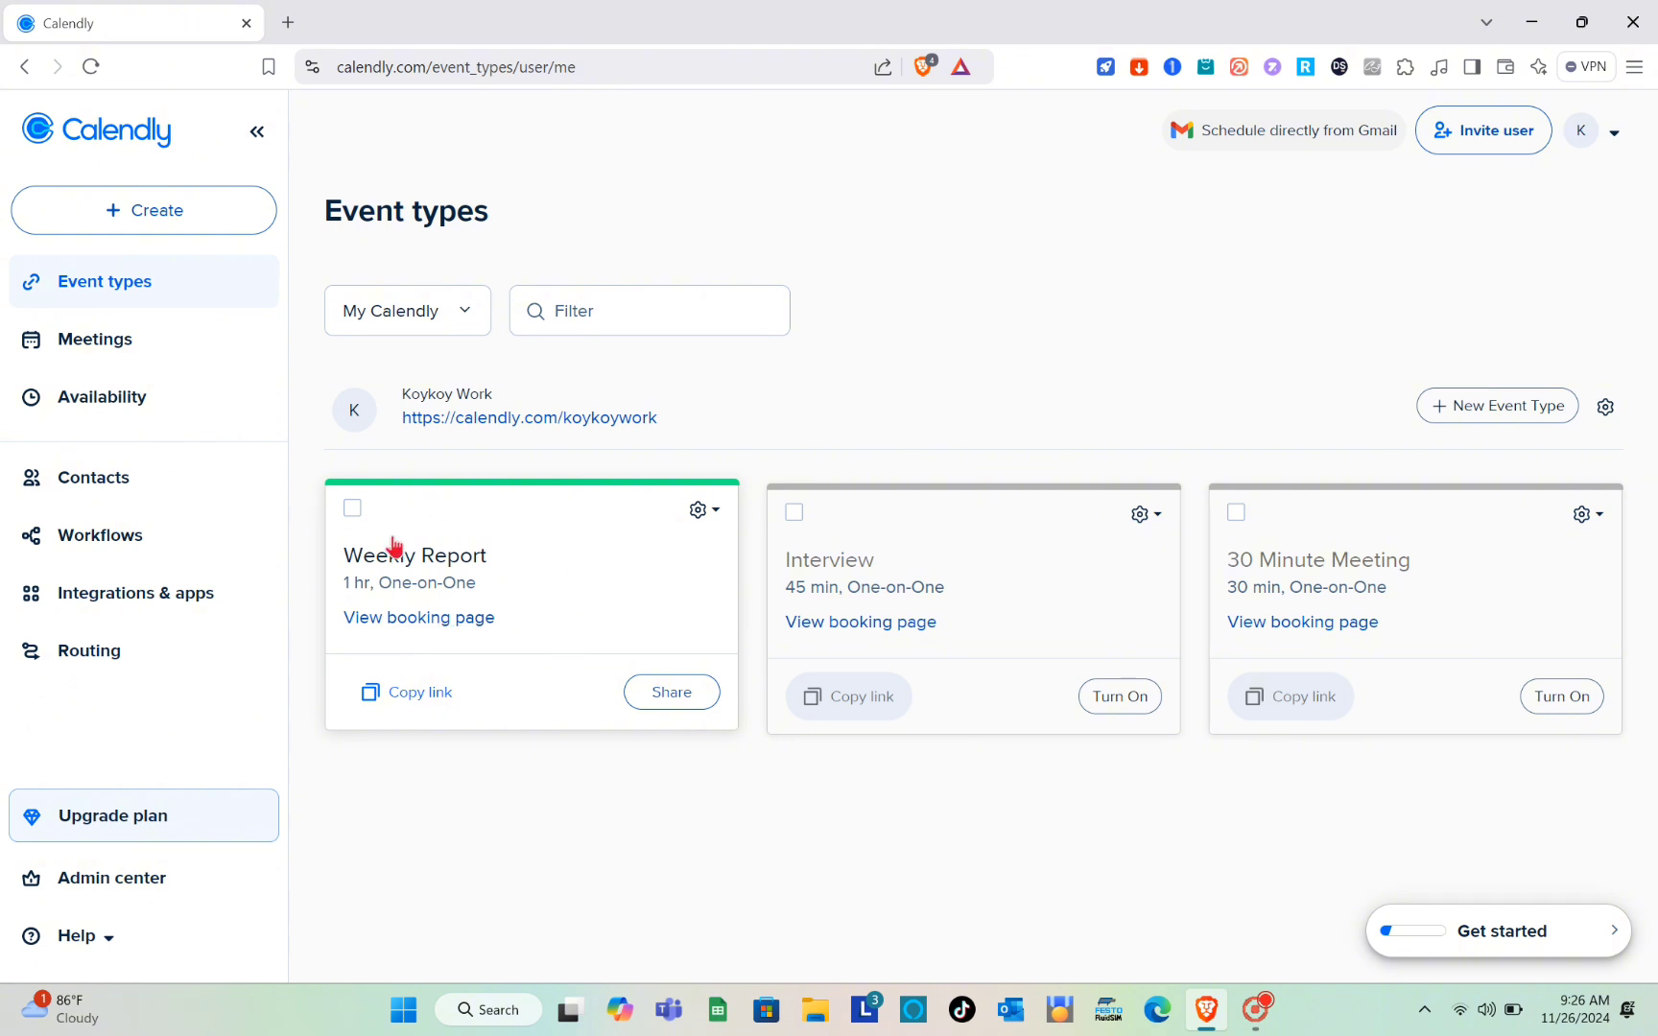
click(435, 619)
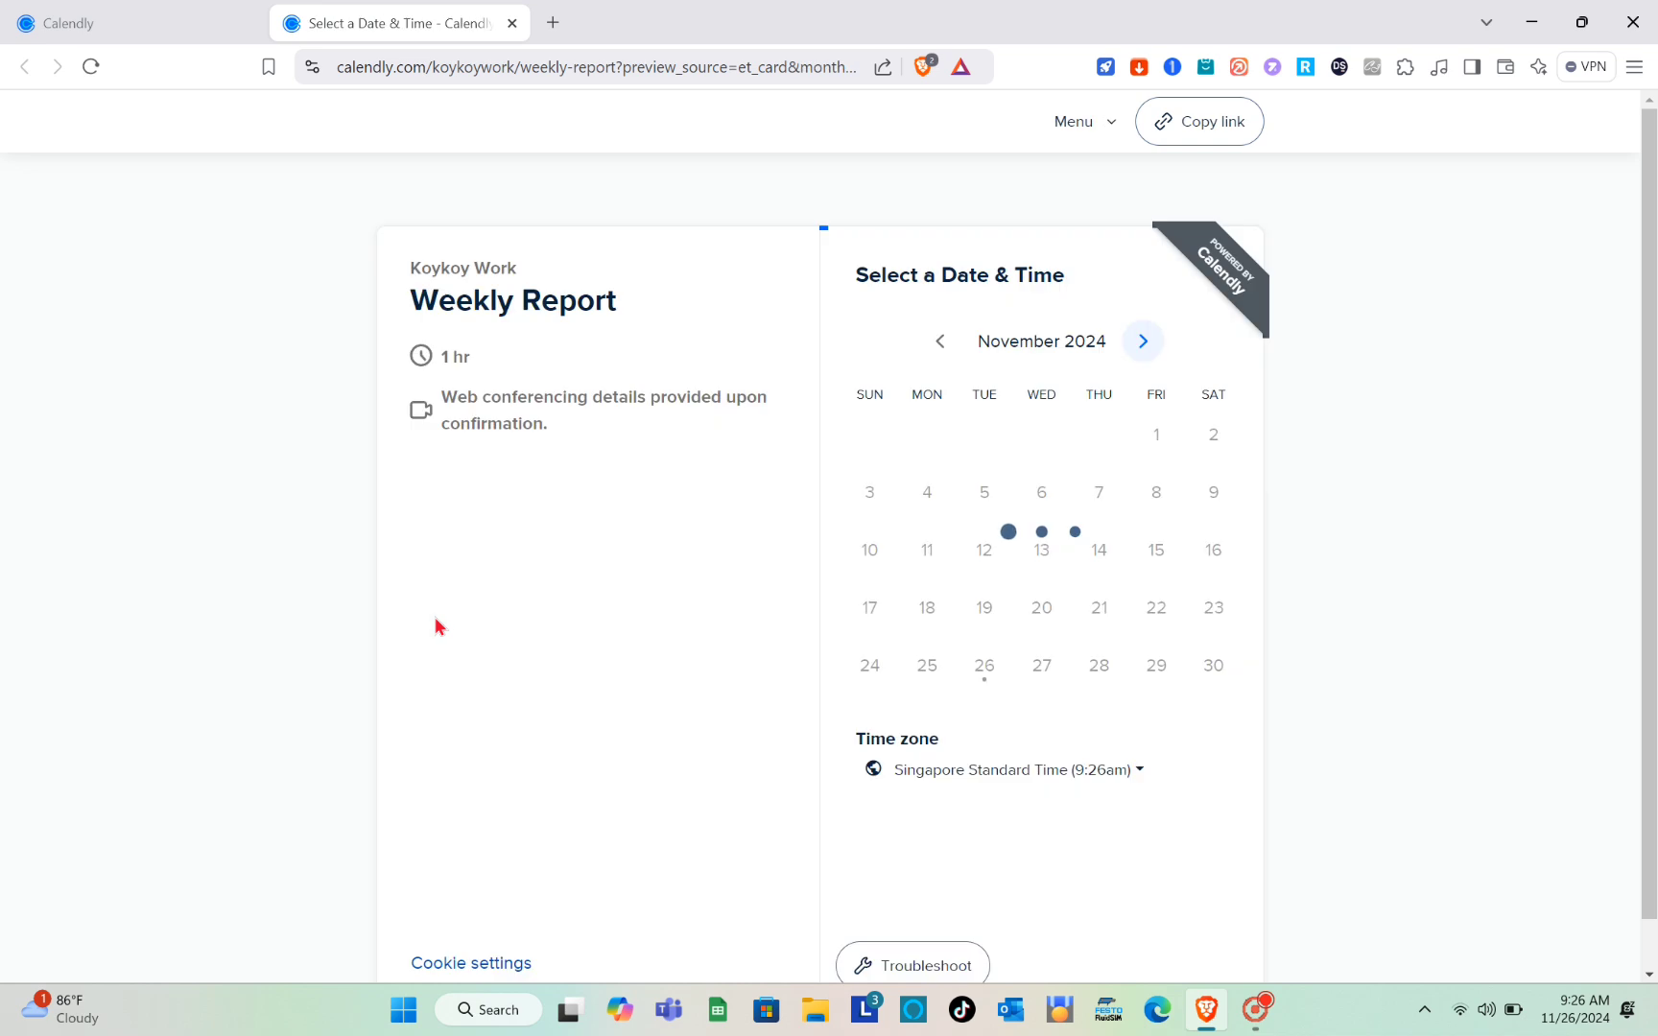
scroll(975, 639, down, 1)
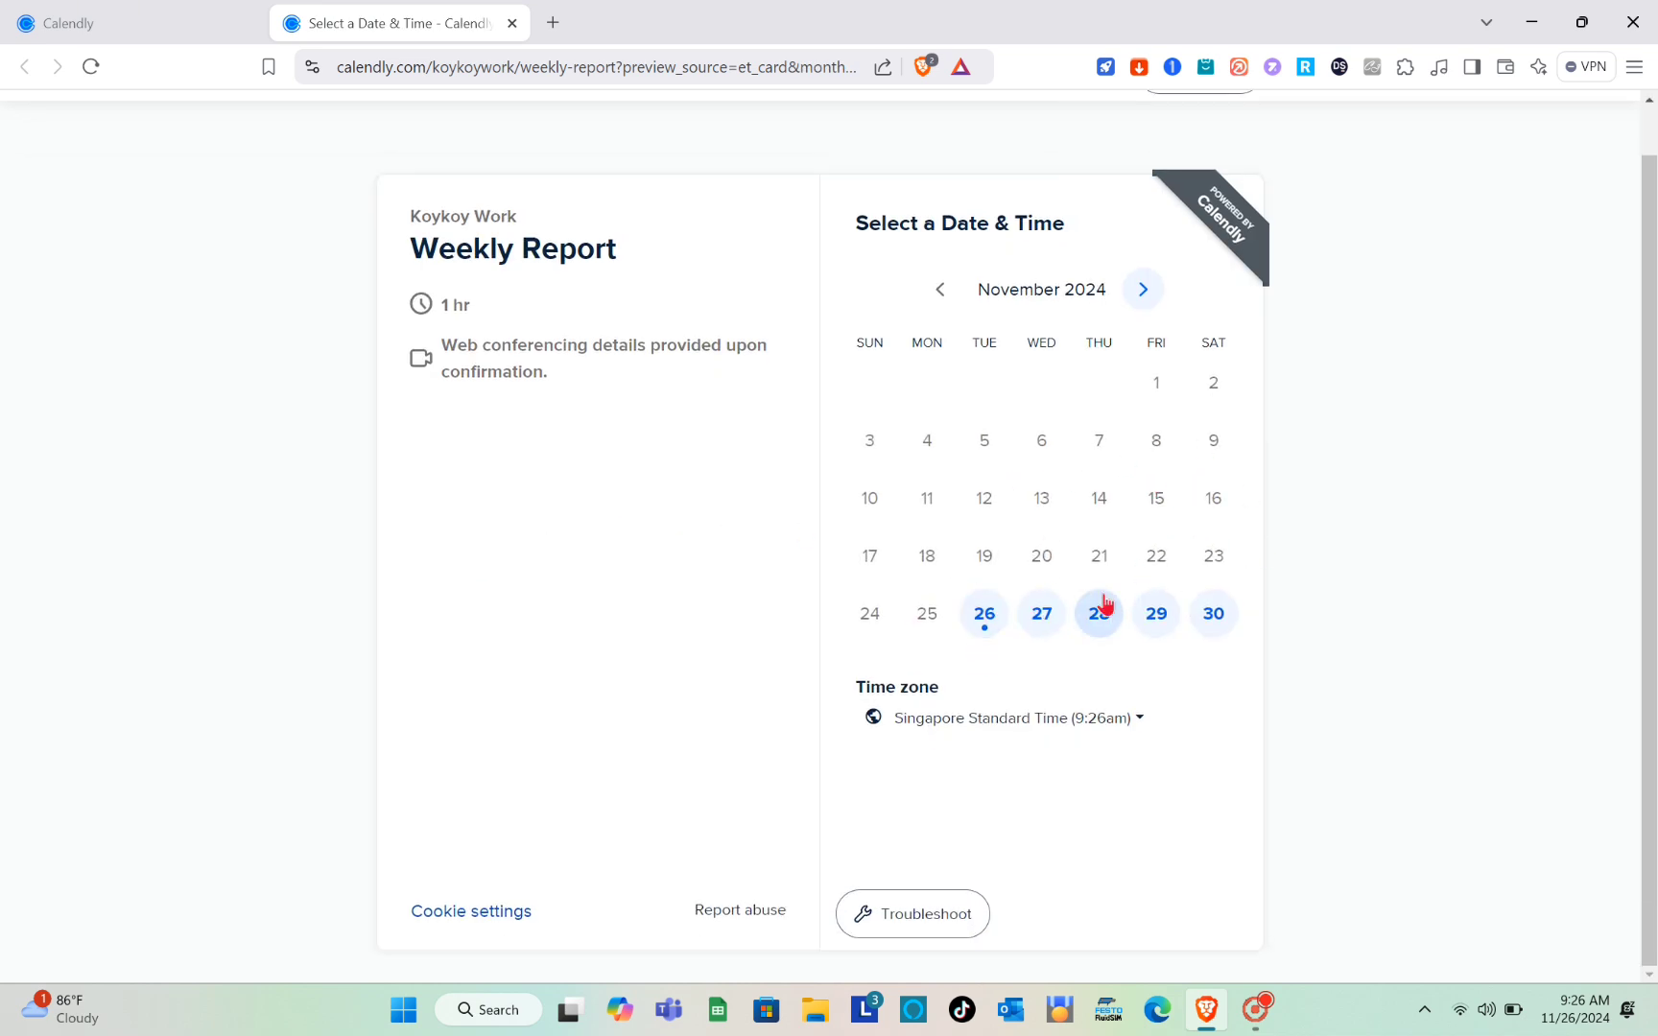
click(1144, 291)
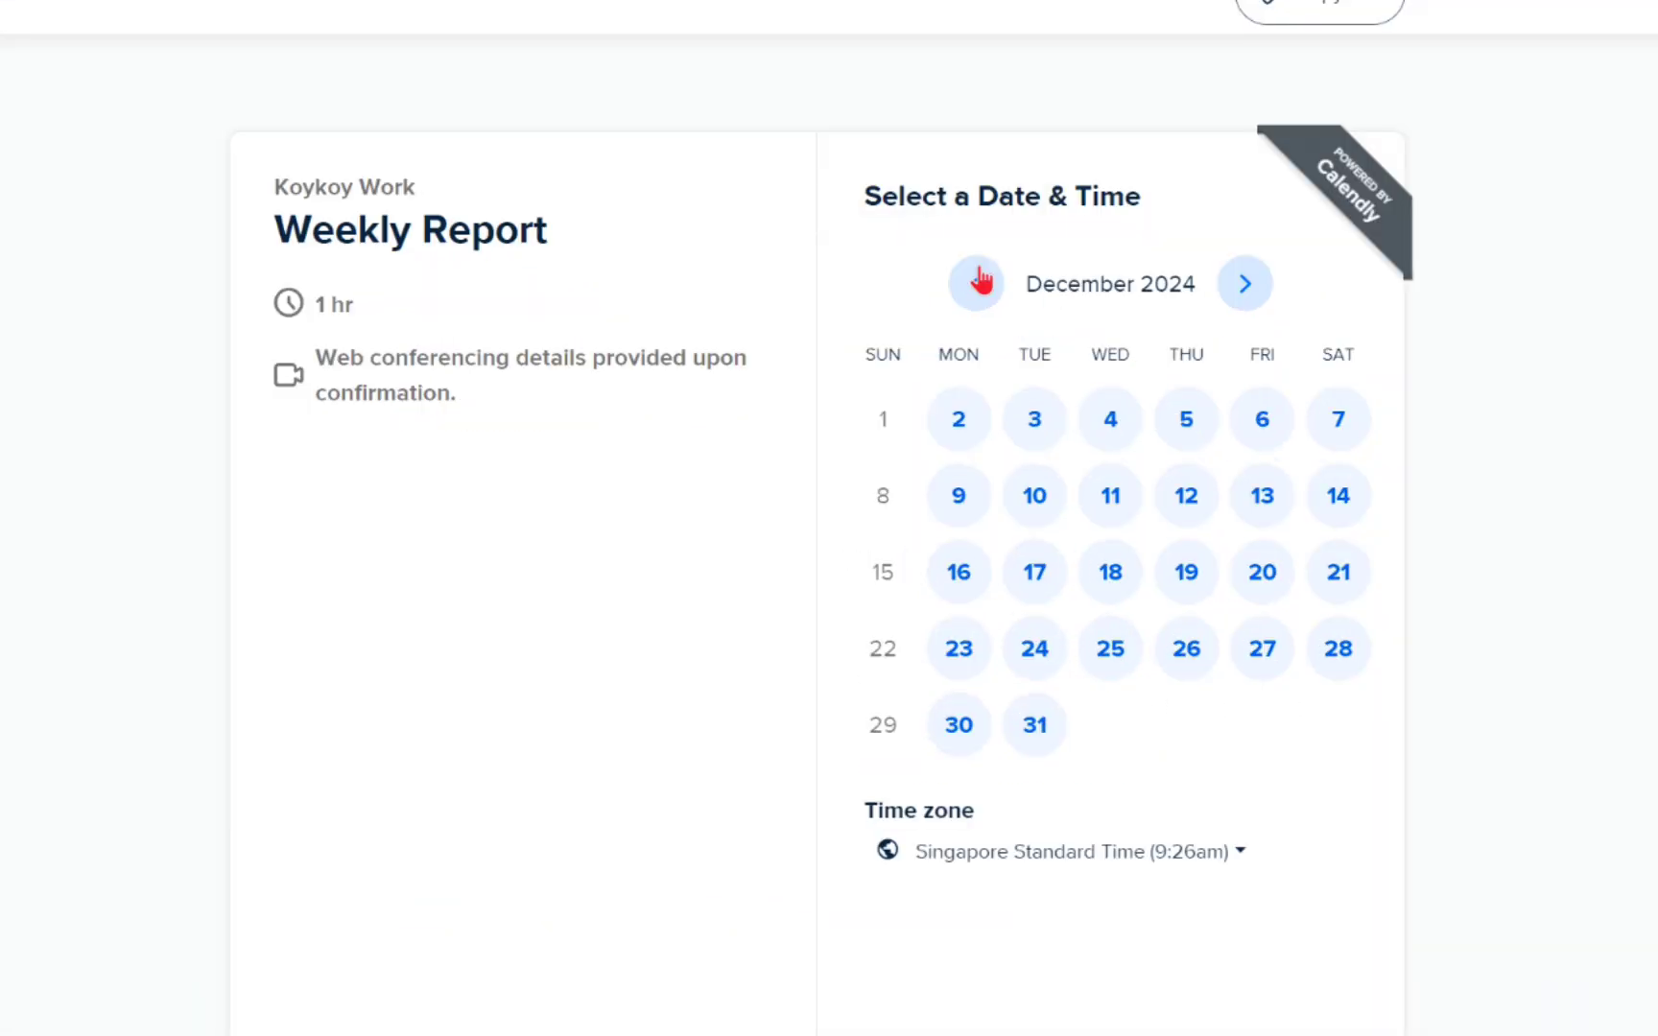
click(1114, 419)
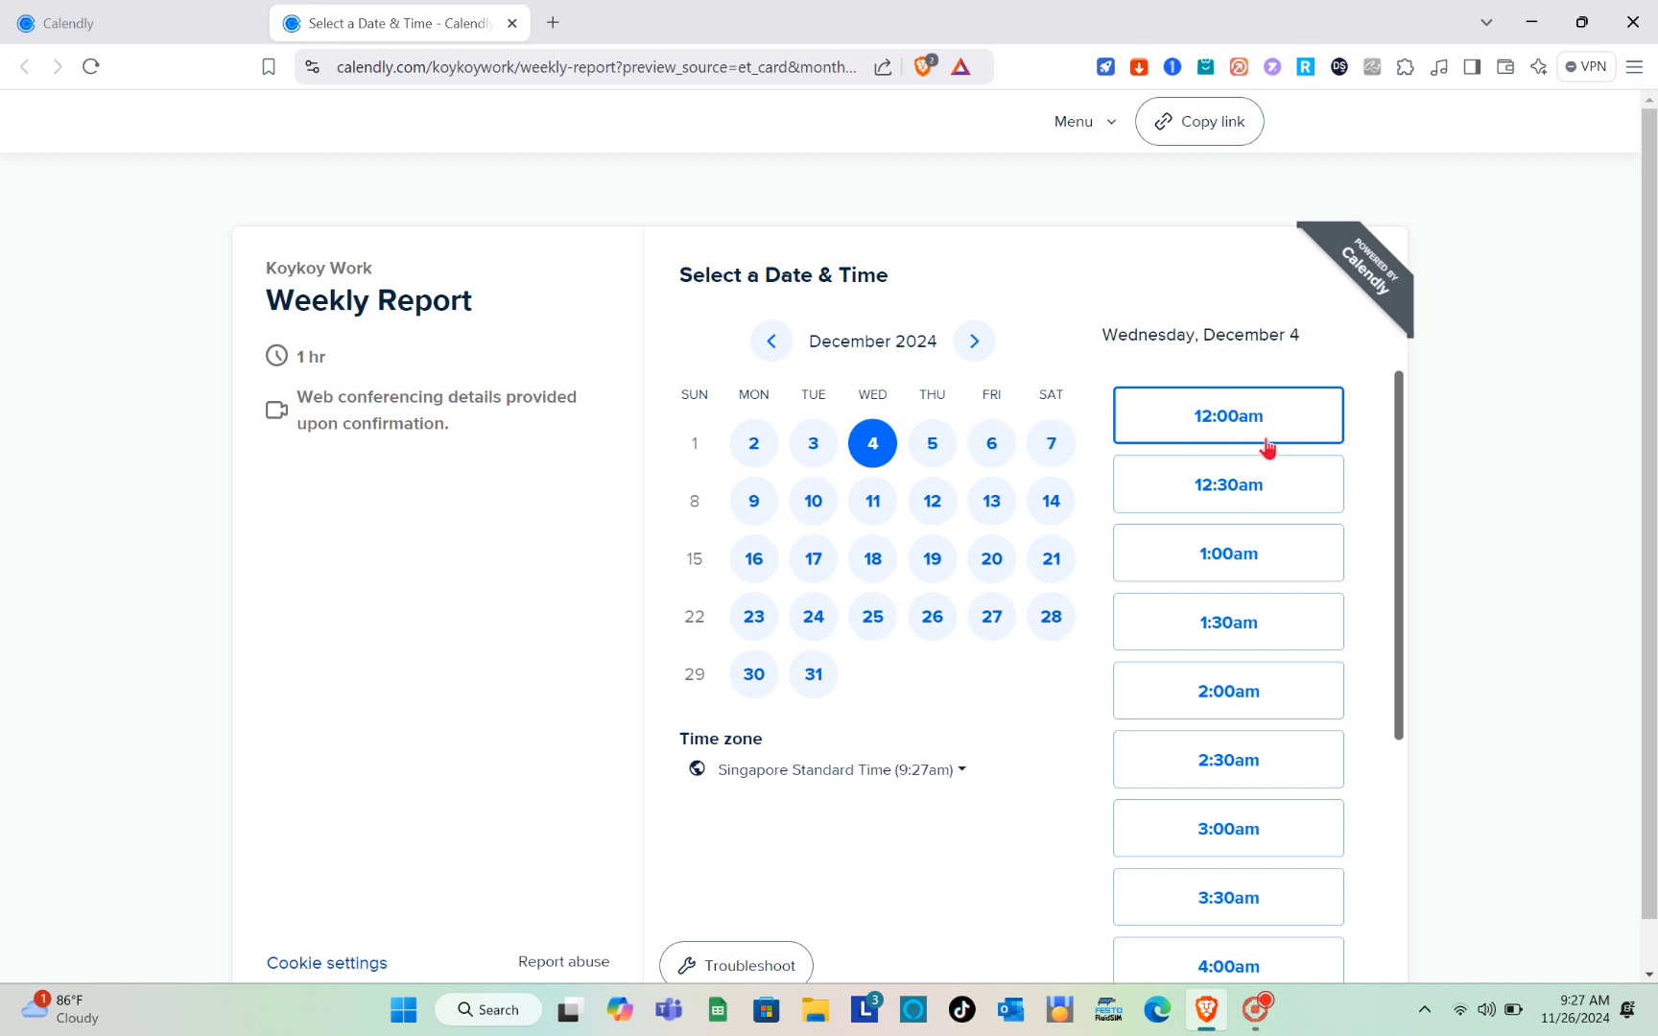
scroll(1229, 542, down, 5)
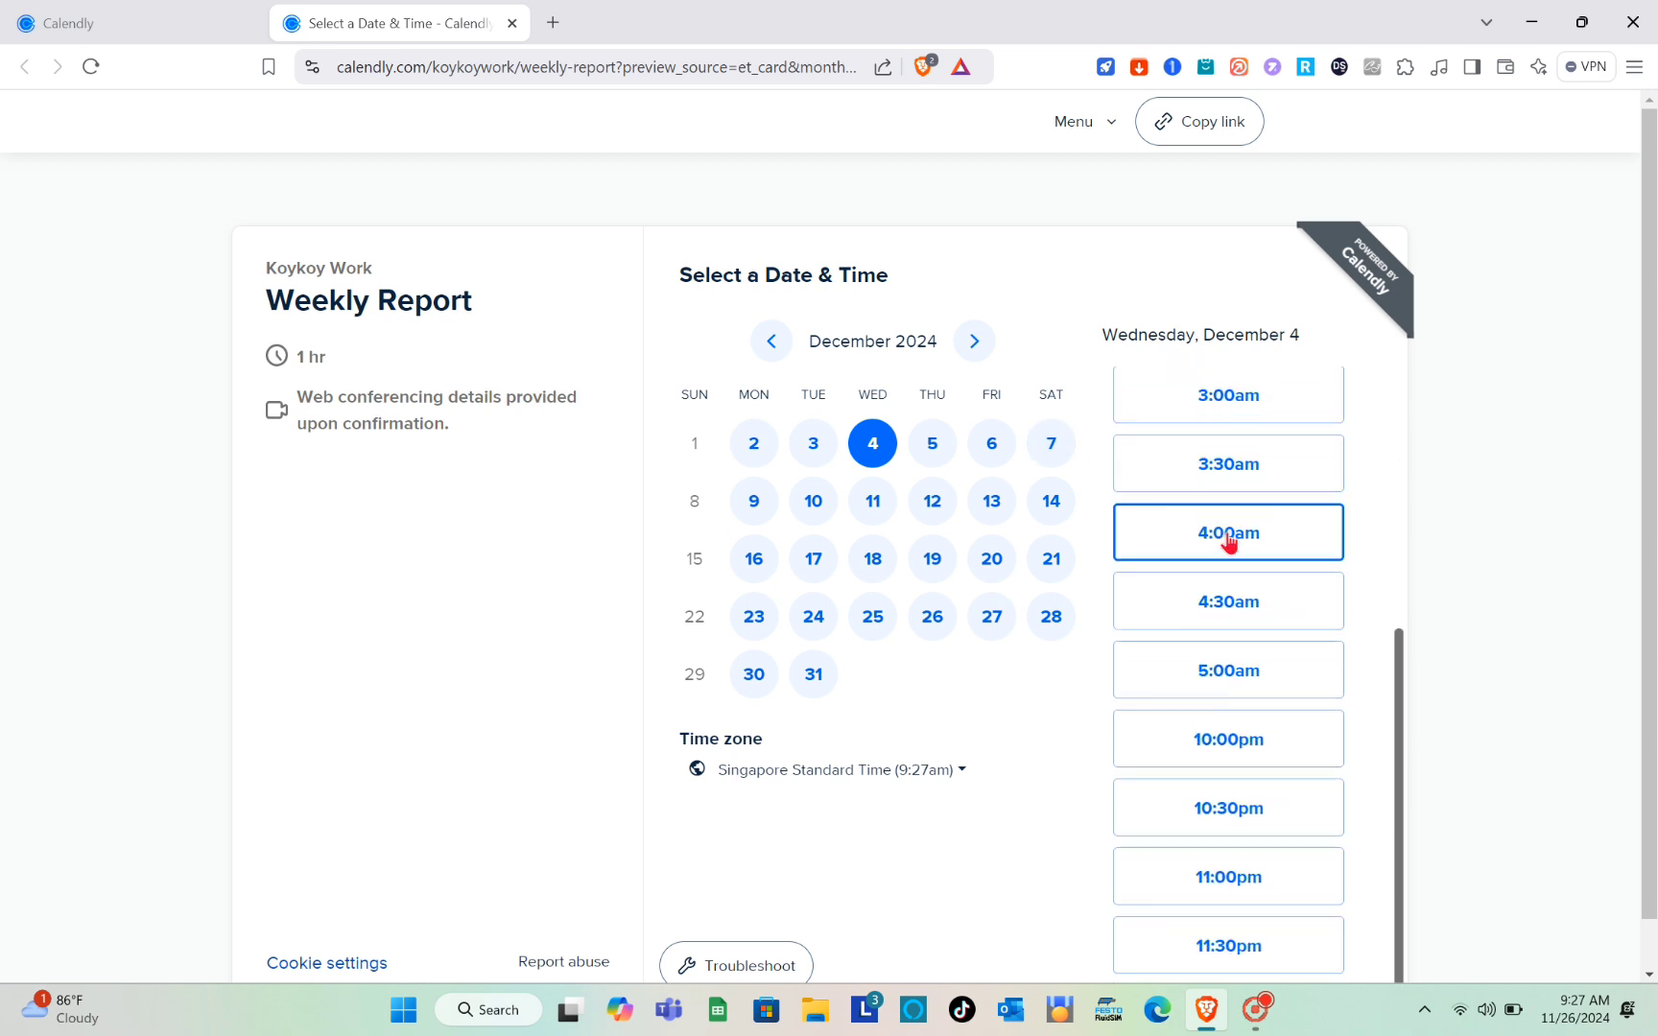
scroll(1228, 540, up, 5)
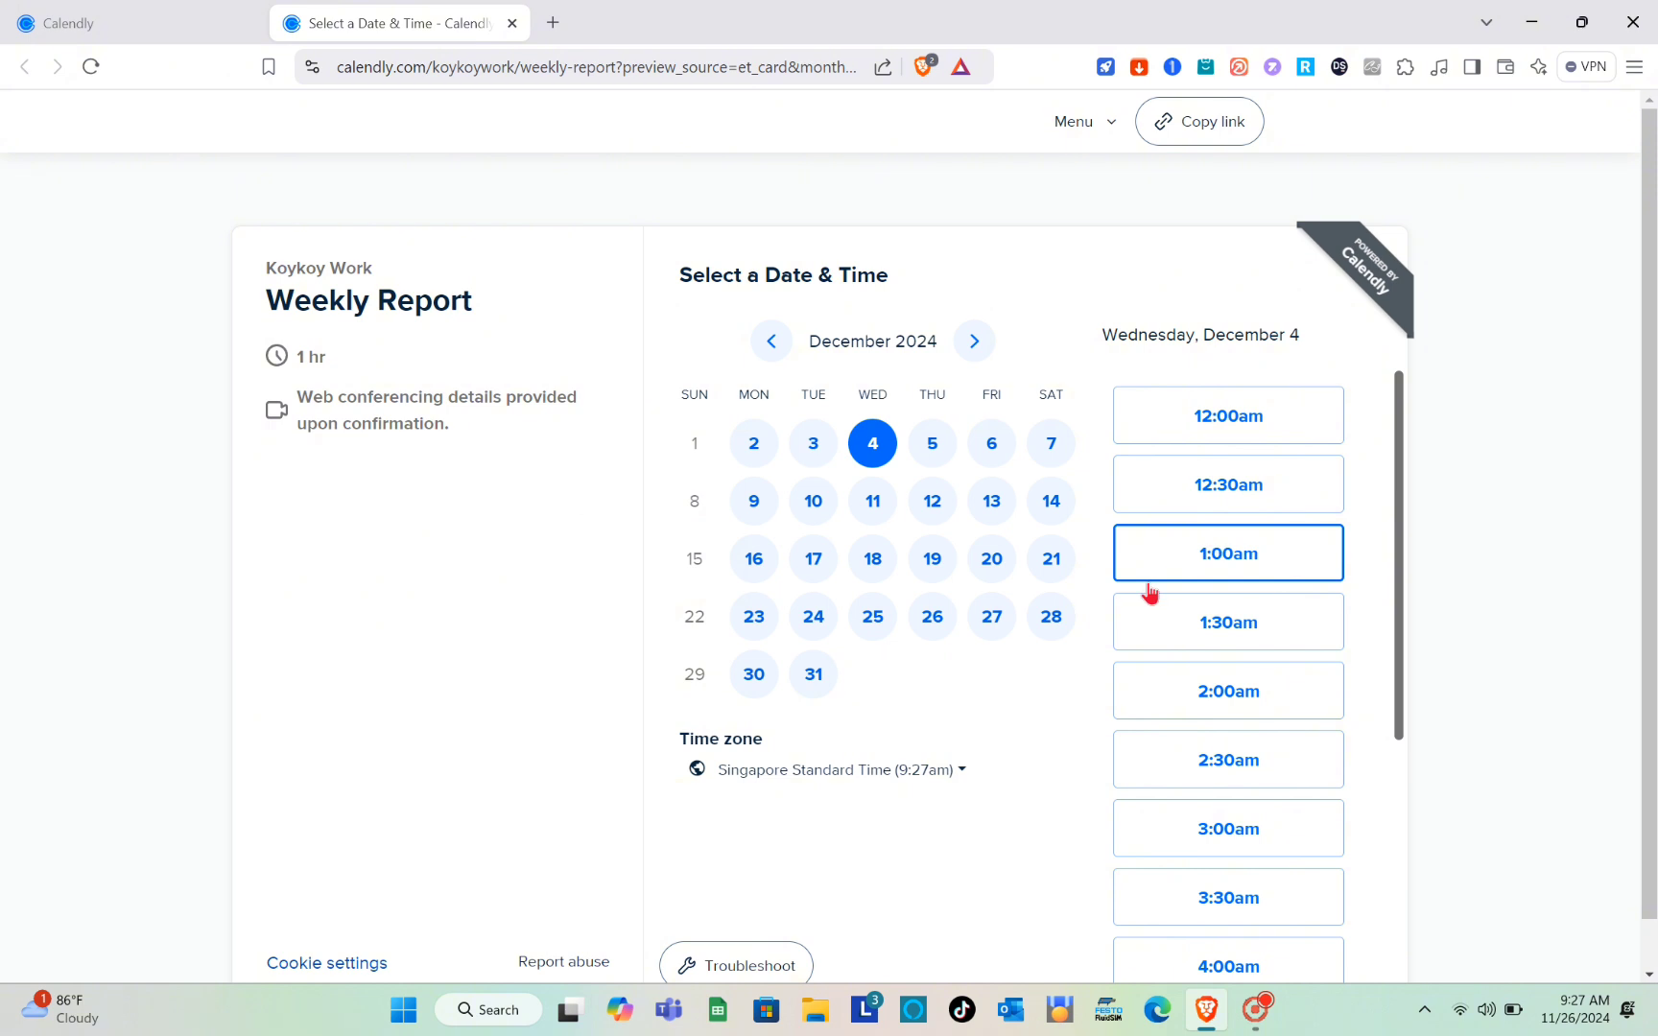
Step: Return the booking calendar to November 2024 and examine the time slots for Wednesday, November 27
click(773, 342)
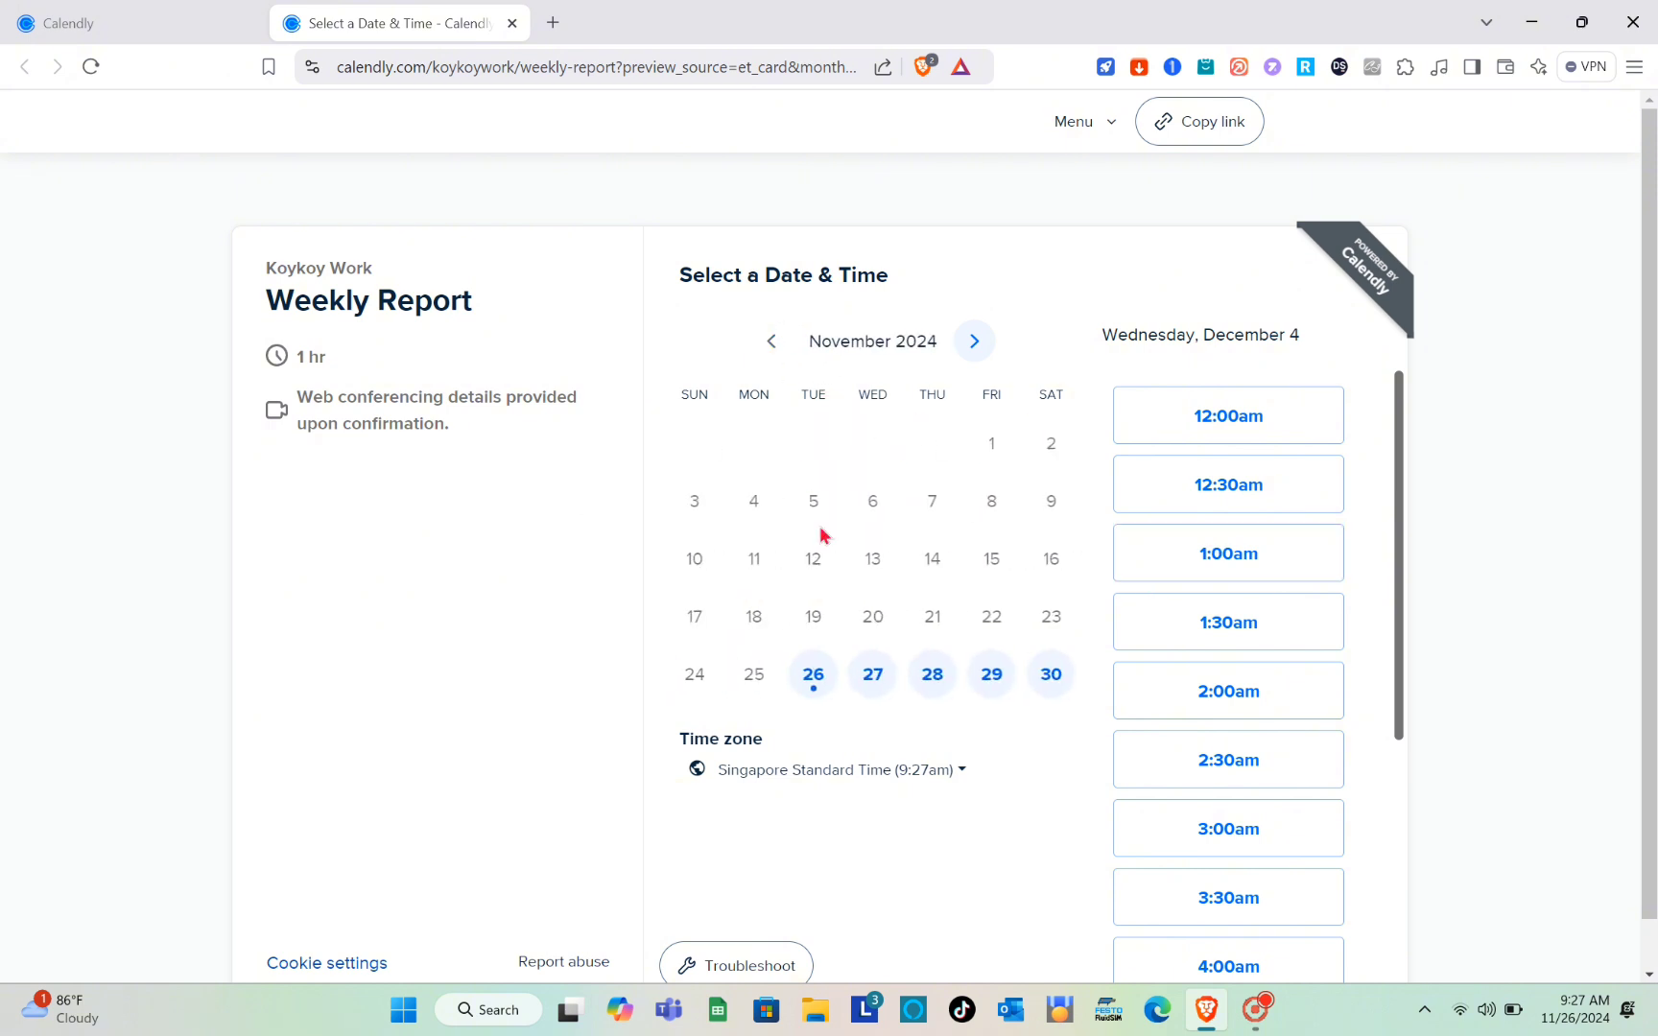
click(873, 679)
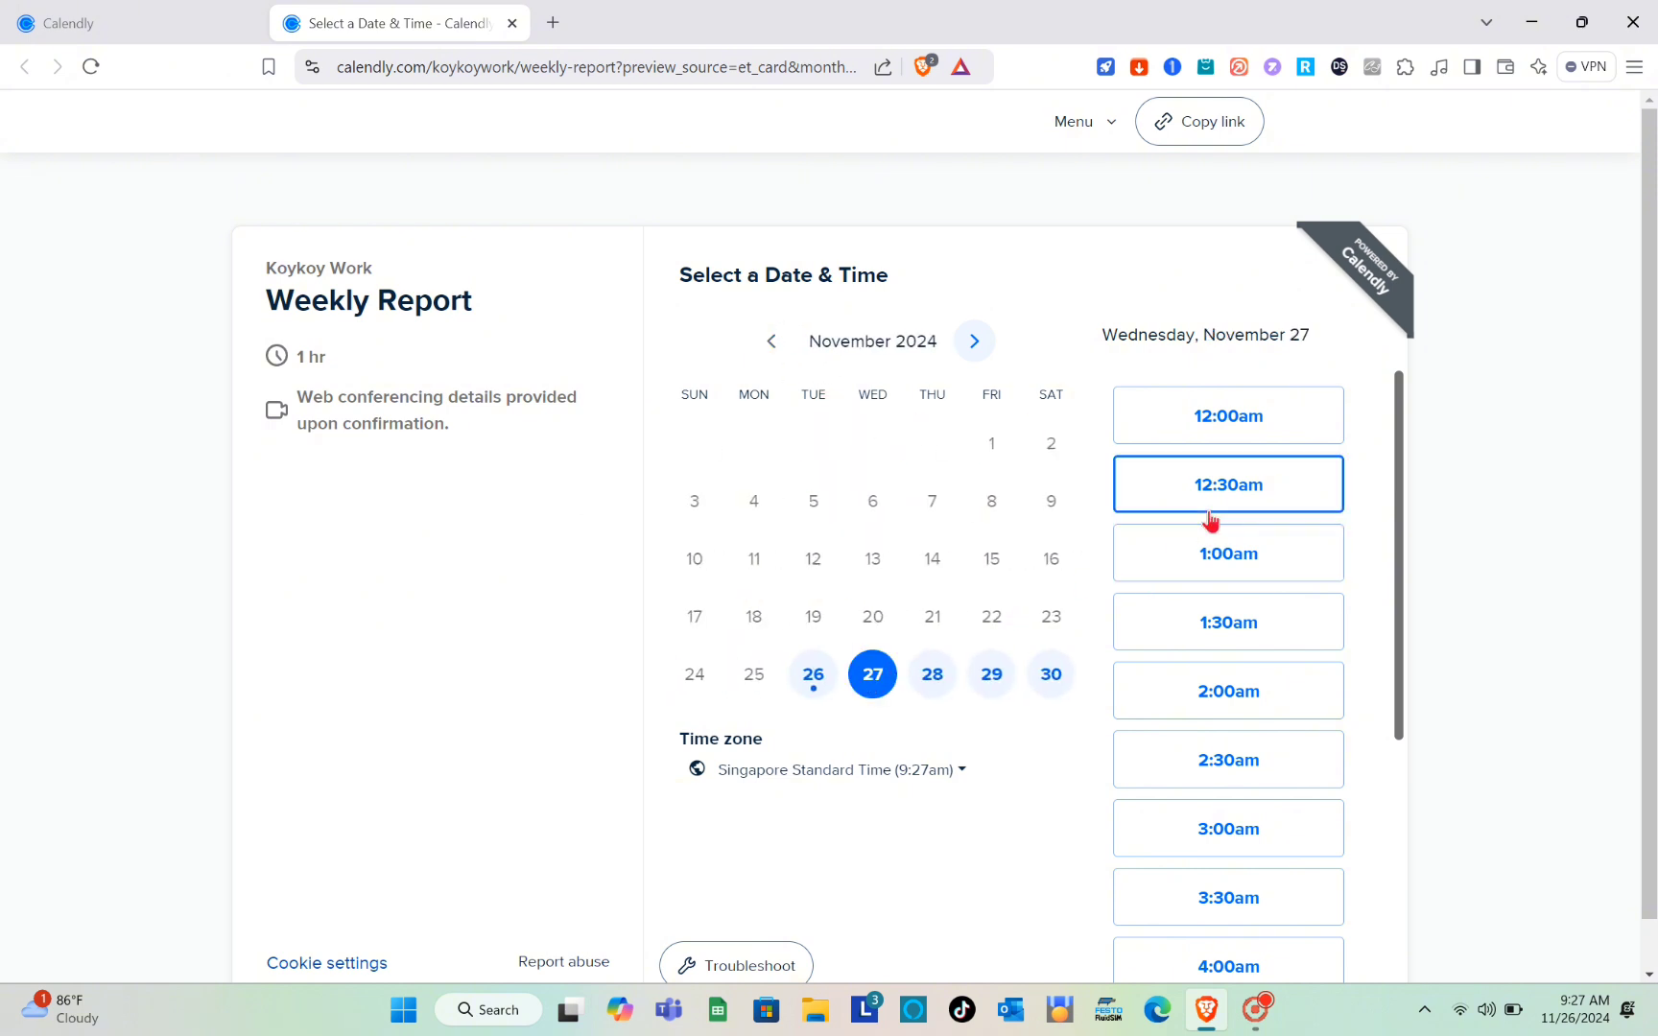
scroll(1210, 526, down, 3)
scroll(1211, 518, down, 2)
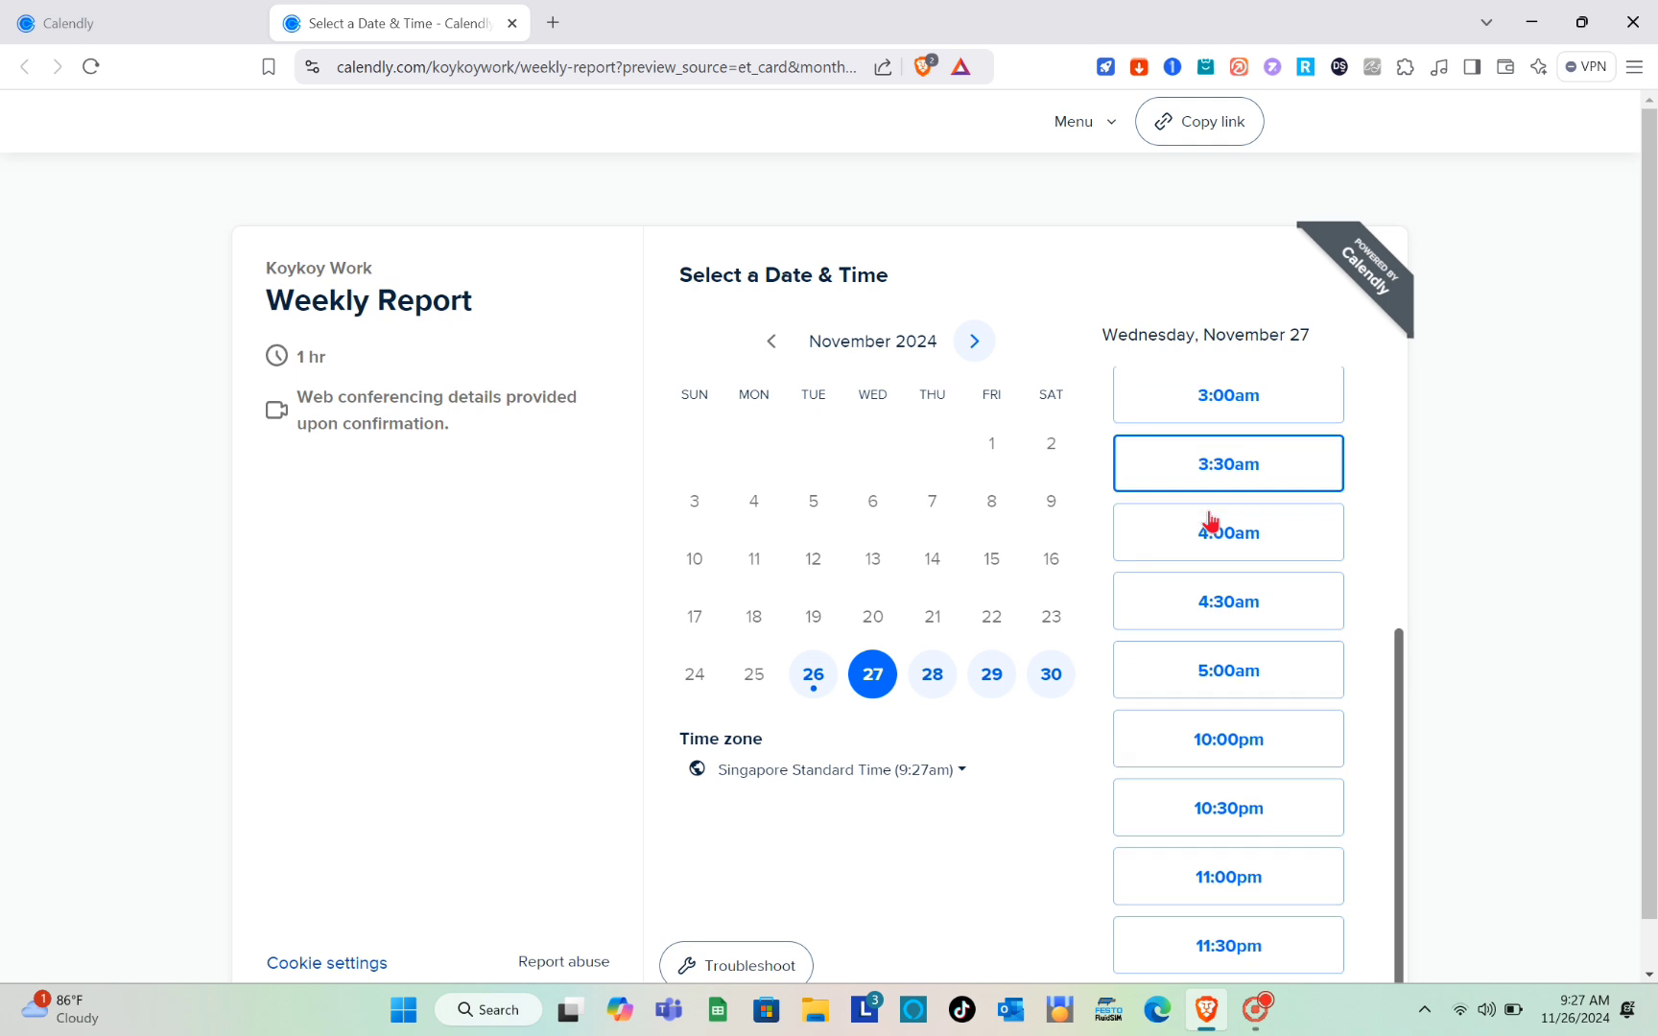
scroll(1210, 519, up, 5)
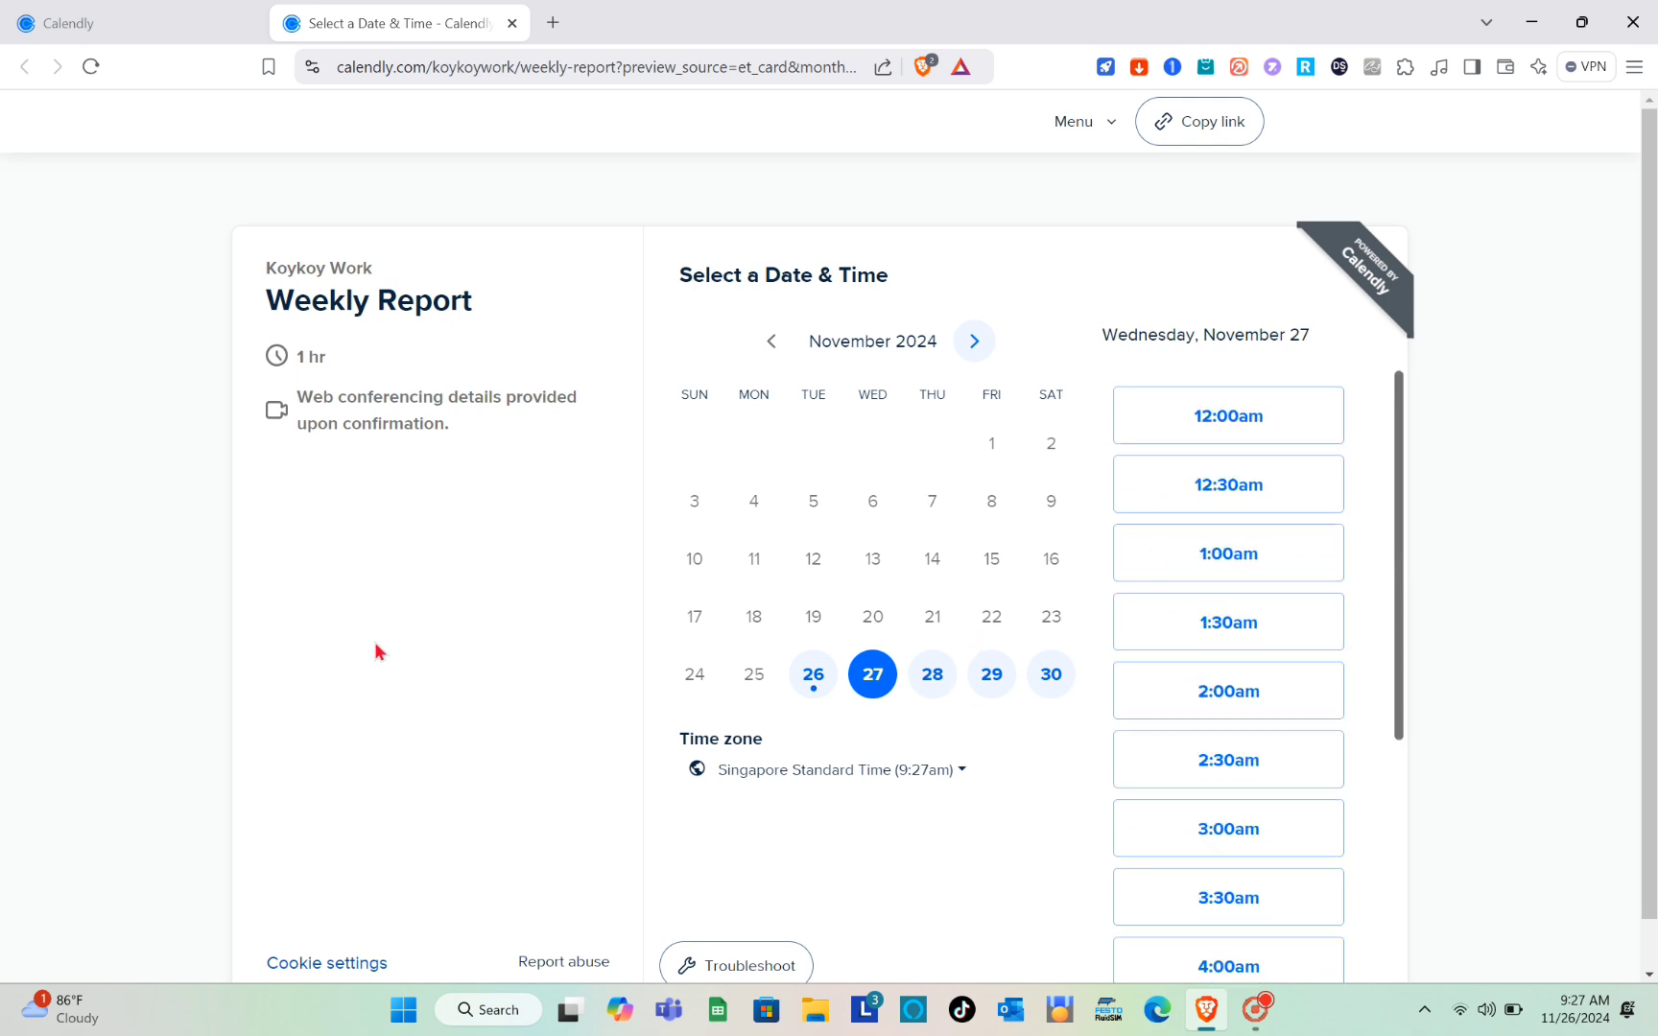
Step: Go back to the event types, reopen Weekly Report and review its scheduling settings
click(68, 23)
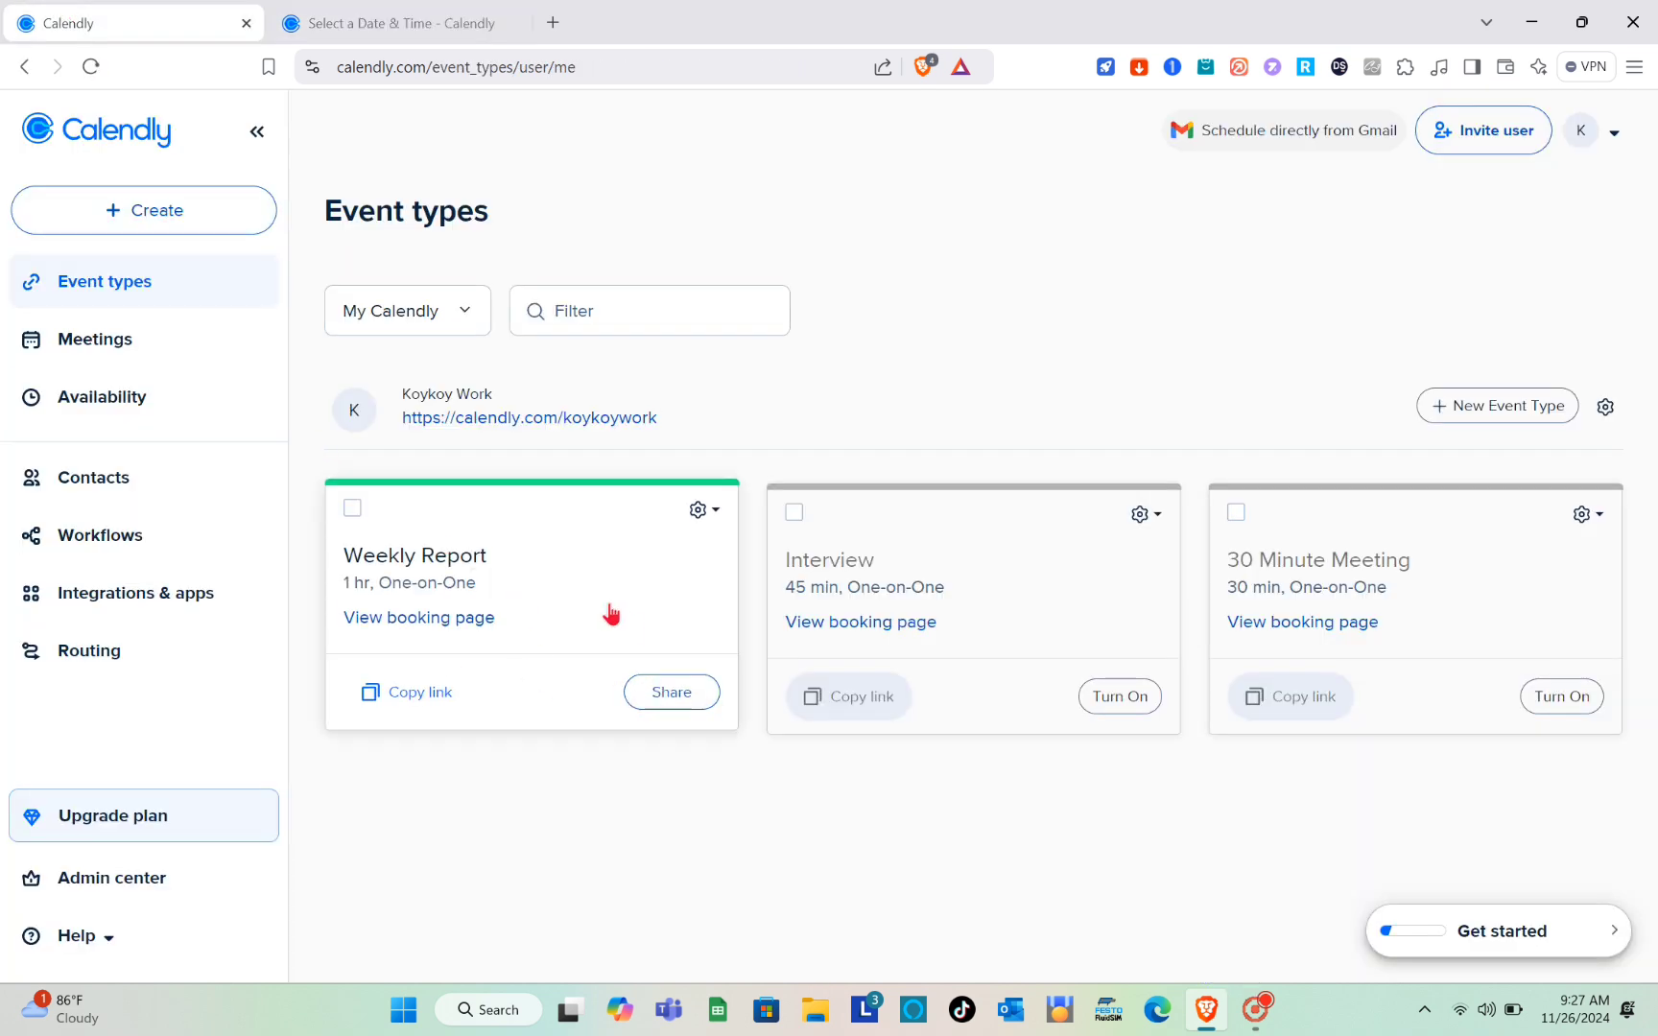
click(475, 573)
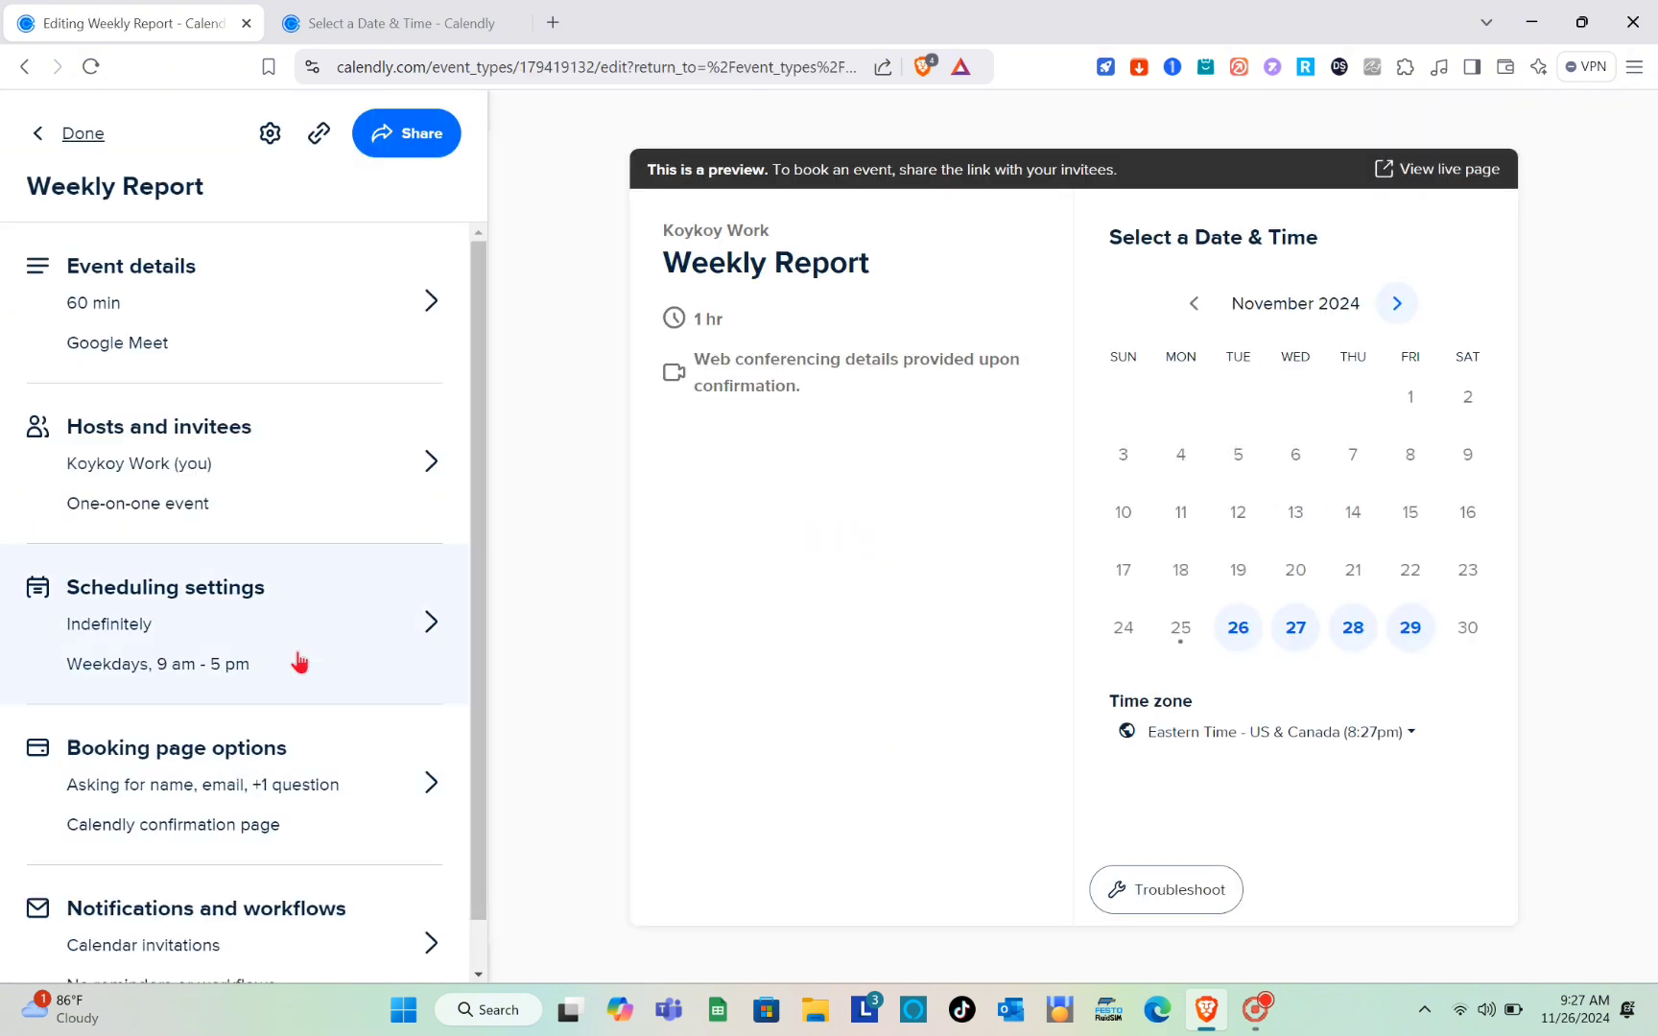
click(385, 634)
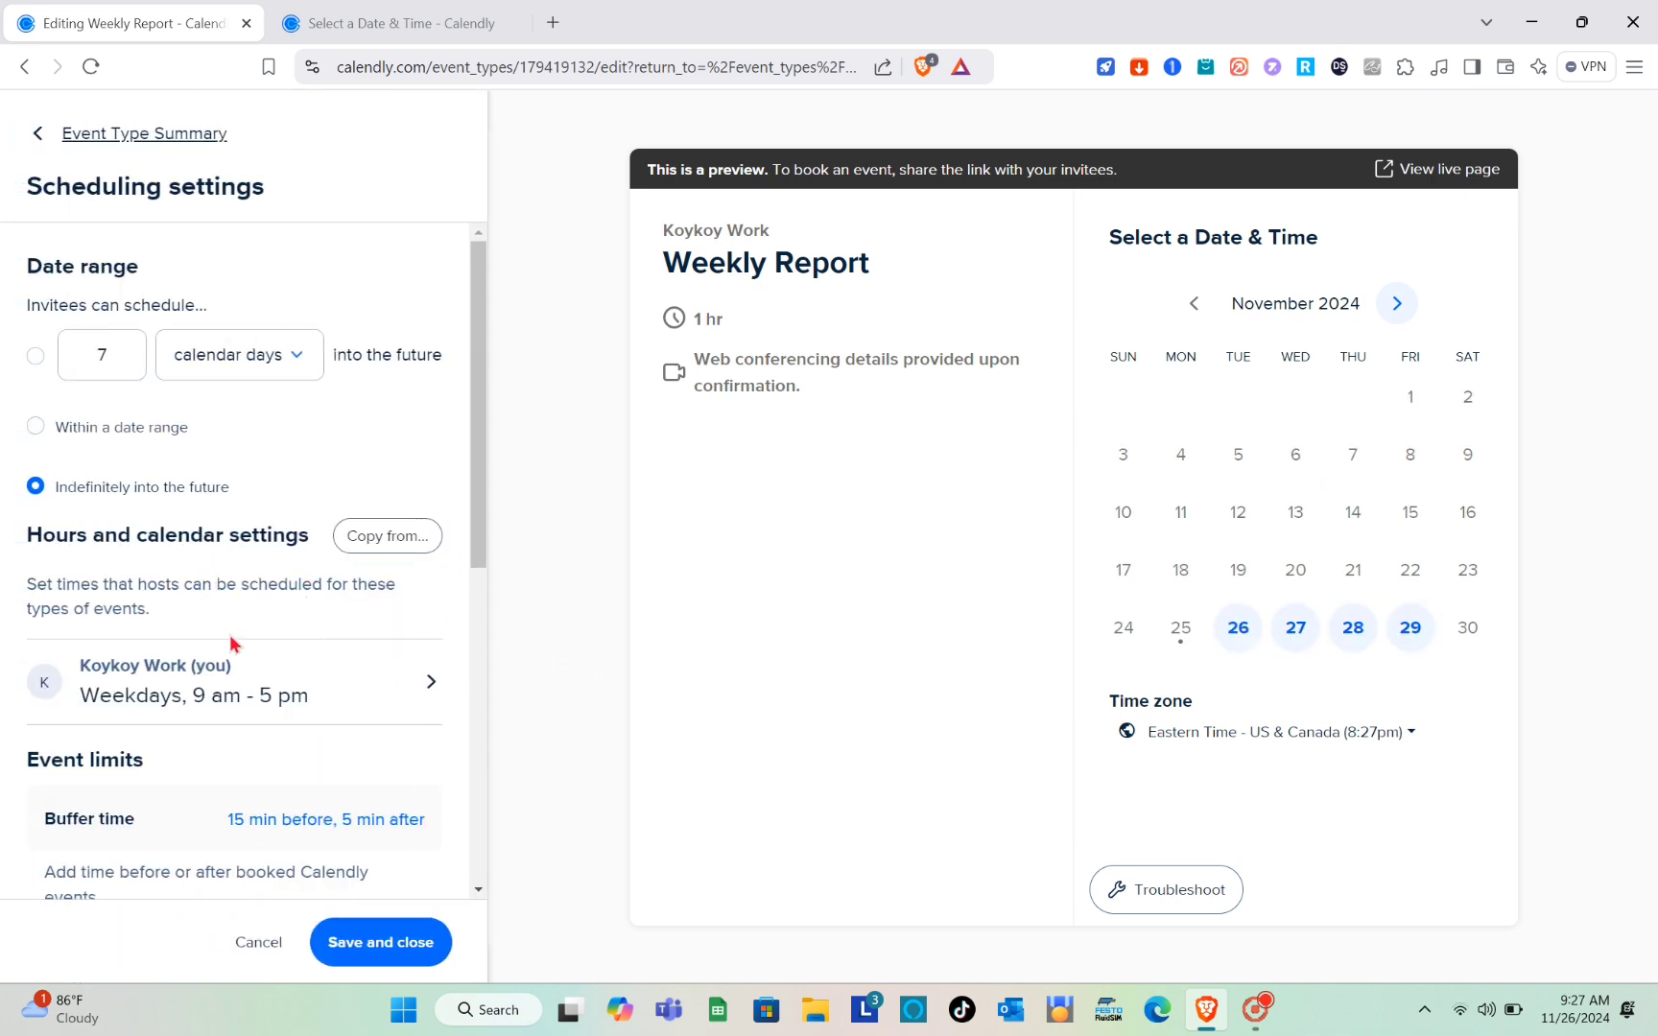
scroll(230, 643, down, 3)
scroll(230, 640, up, 3)
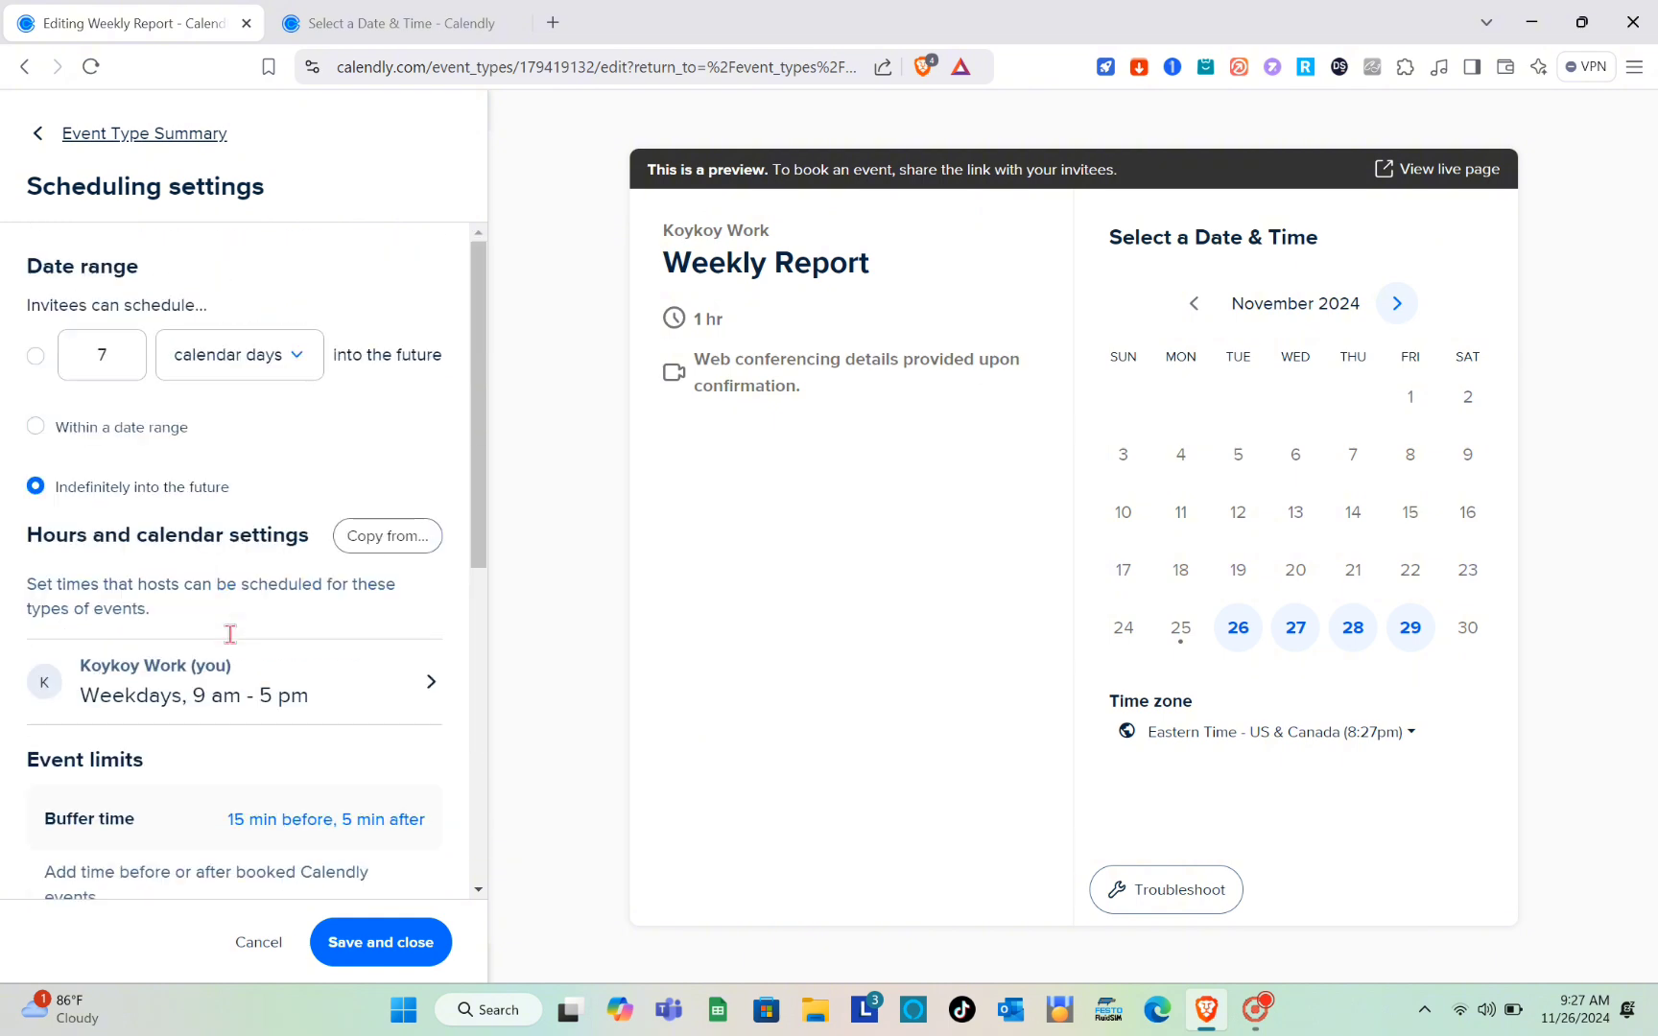